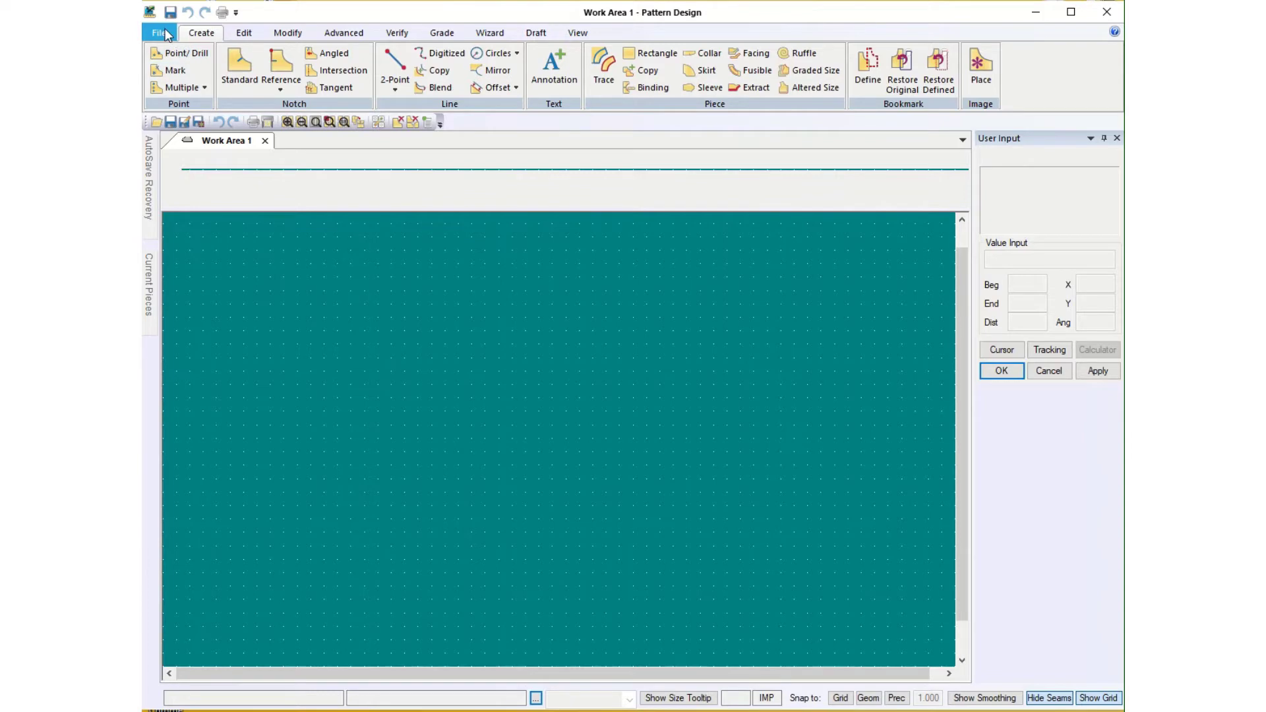
# Open the piece LOUISE BODICE FT from the Louise storage area
pyautogui.click(159, 32)
pyautogui.click(173, 70)
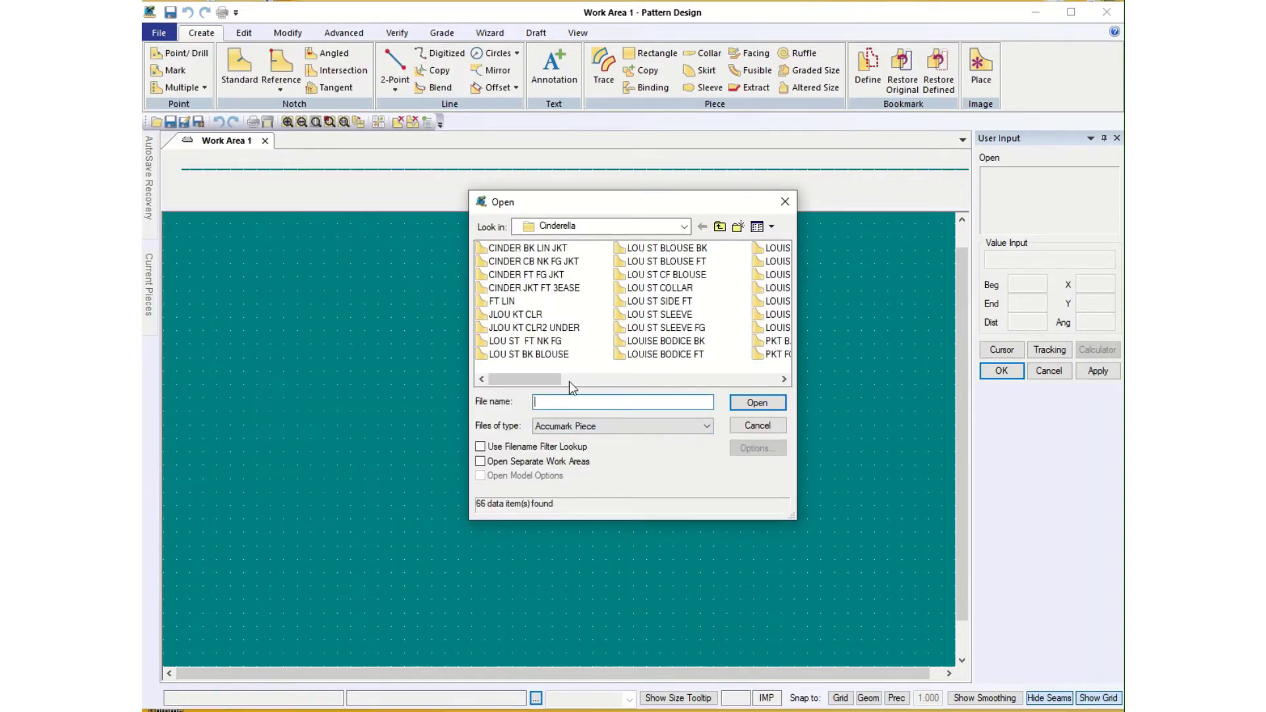
pyautogui.click(685, 227)
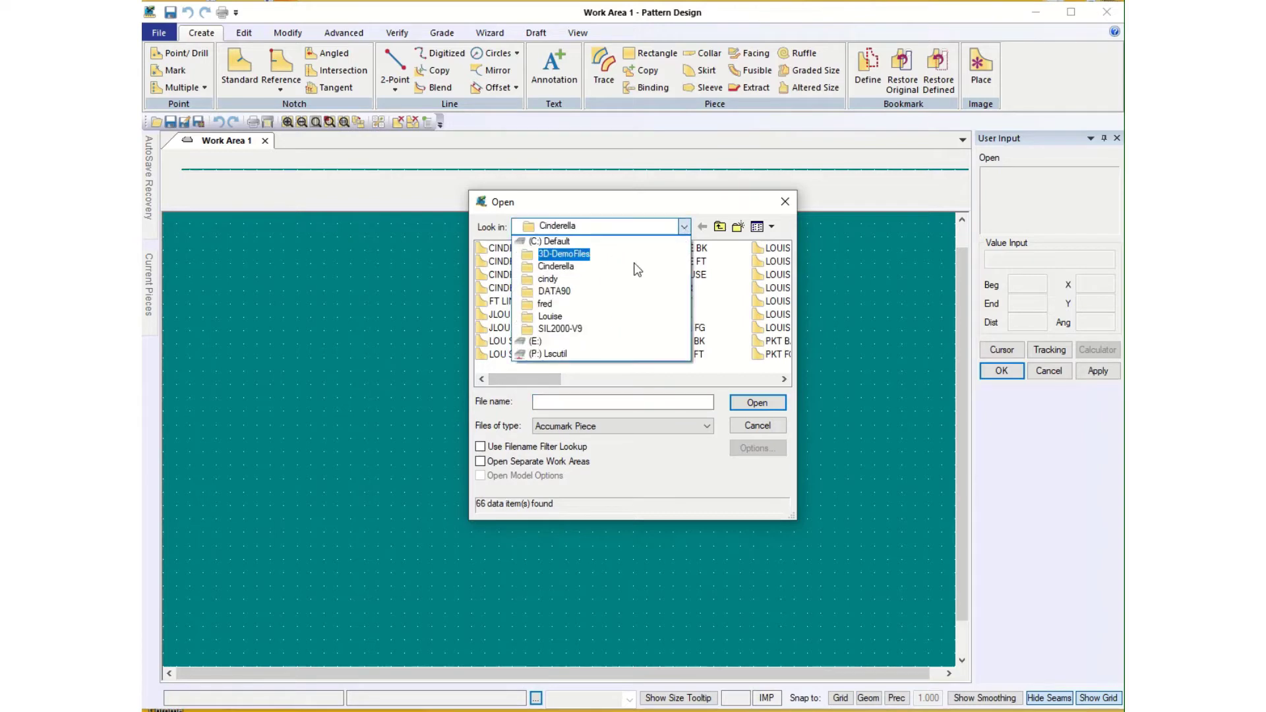
pyautogui.click(553, 317)
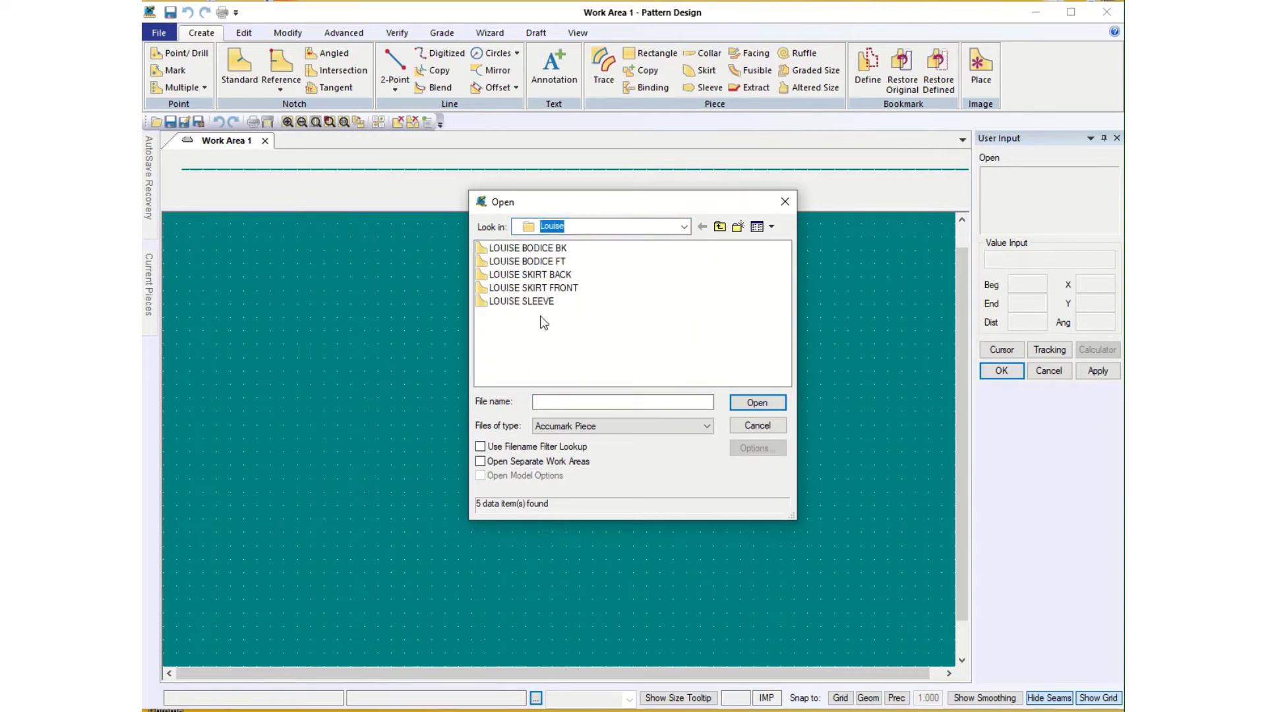
pyautogui.click(548, 261)
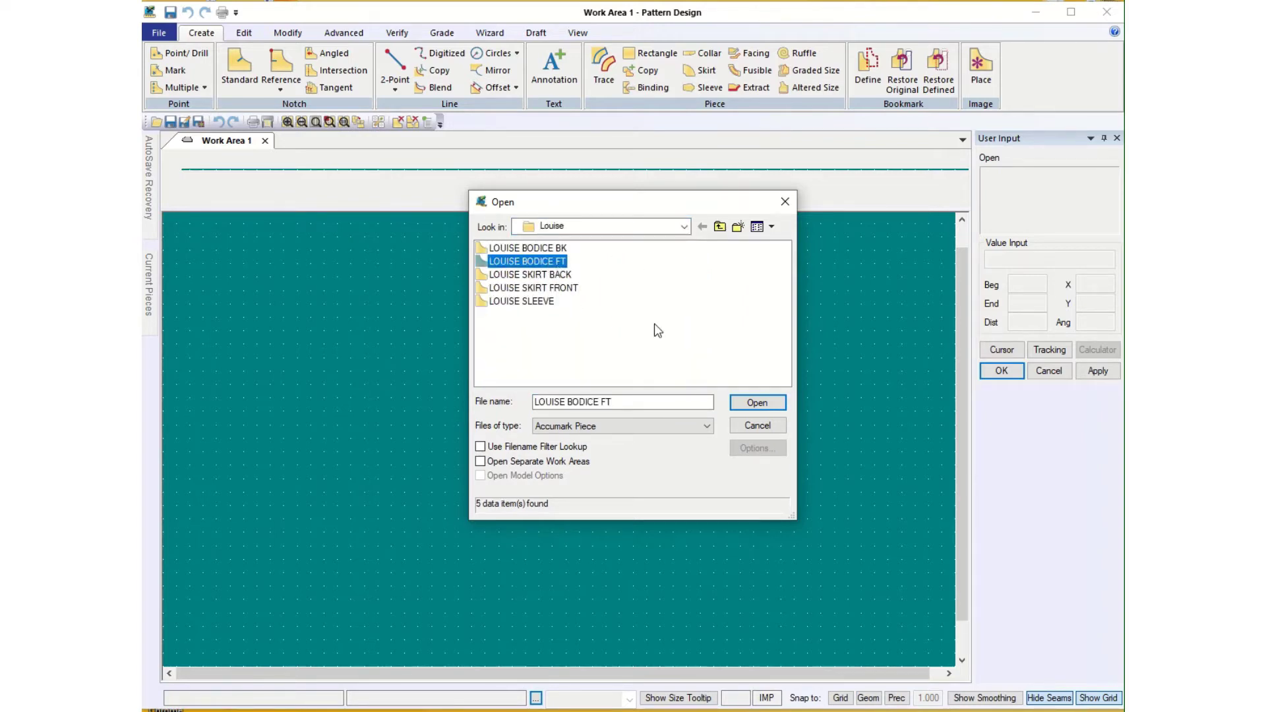
pyautogui.click(757, 403)
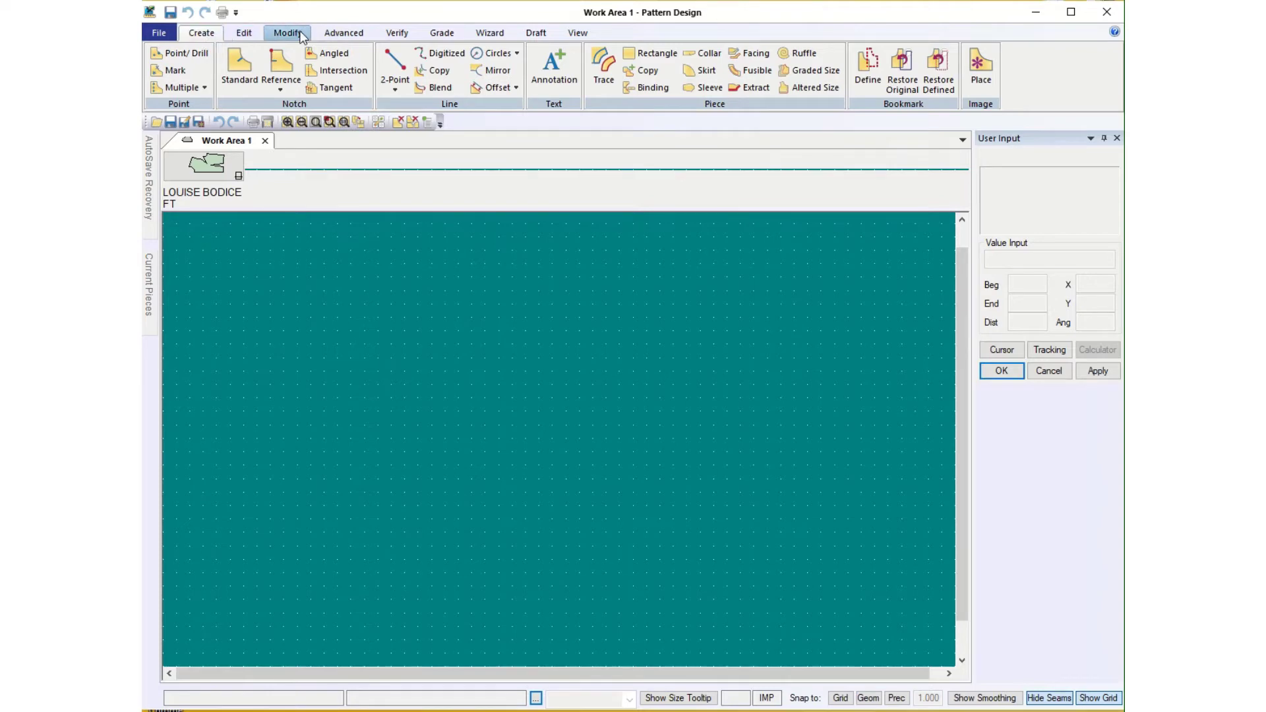
# Set the preferred AccuMark storage area to LOUISE in the path preferences, then apply and save the preferences
pyautogui.click(241, 34)
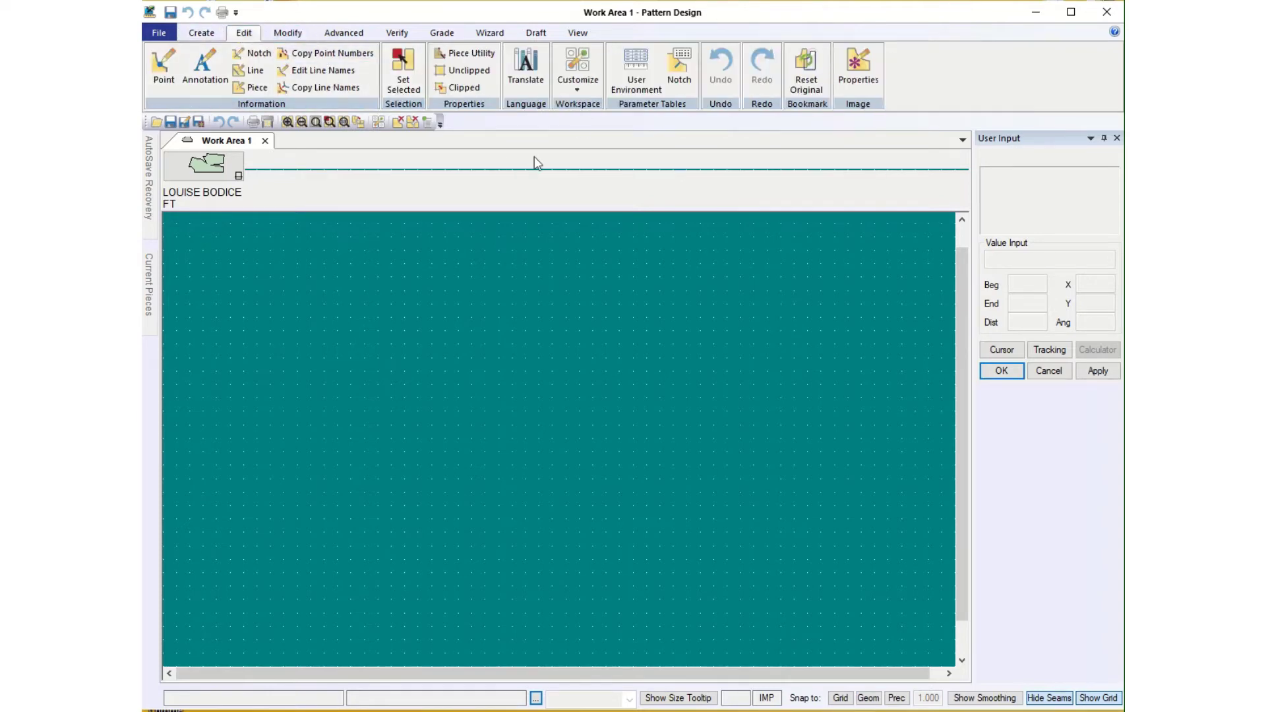
pyautogui.click(586, 77)
pyautogui.click(620, 171)
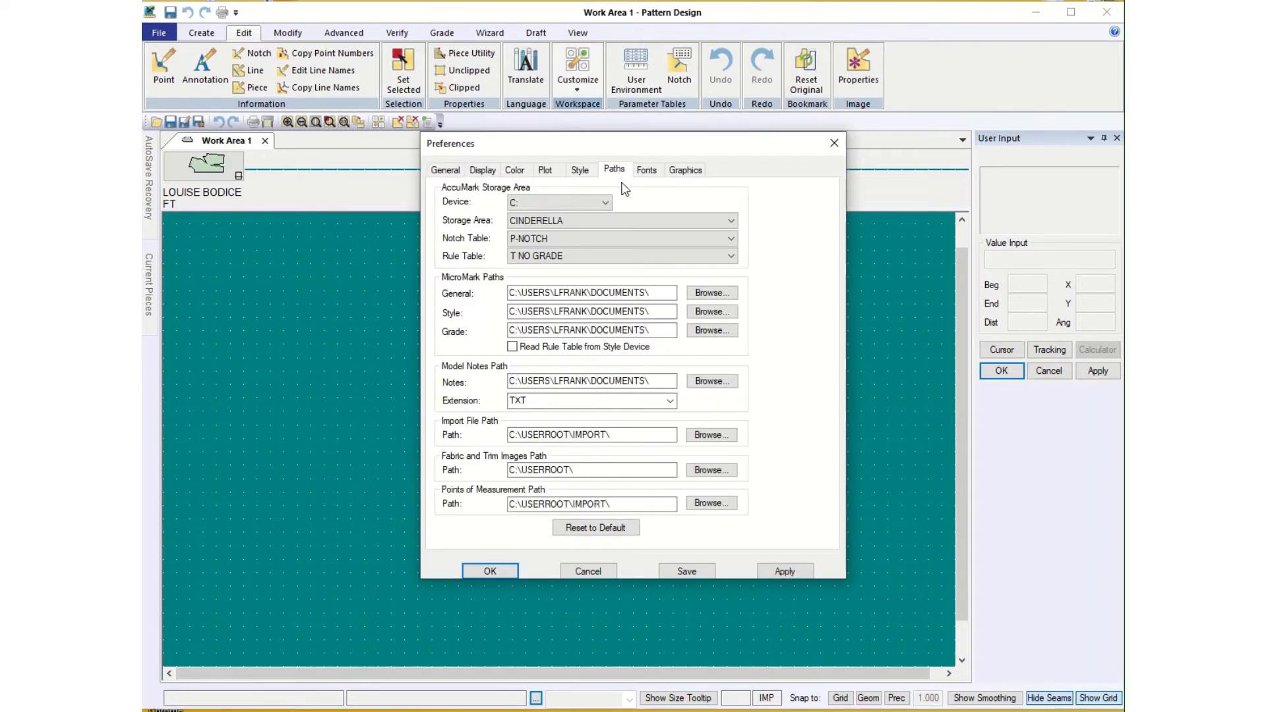
pyautogui.click(732, 222)
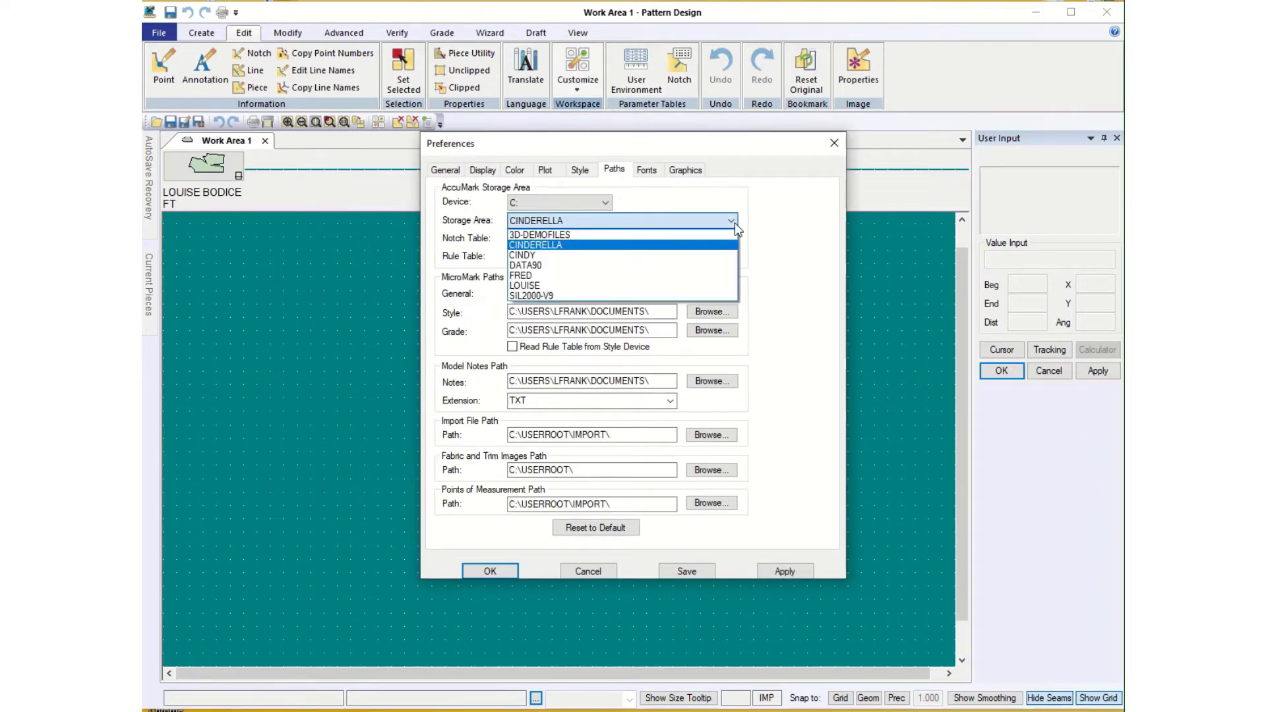
pyautogui.click(722, 285)
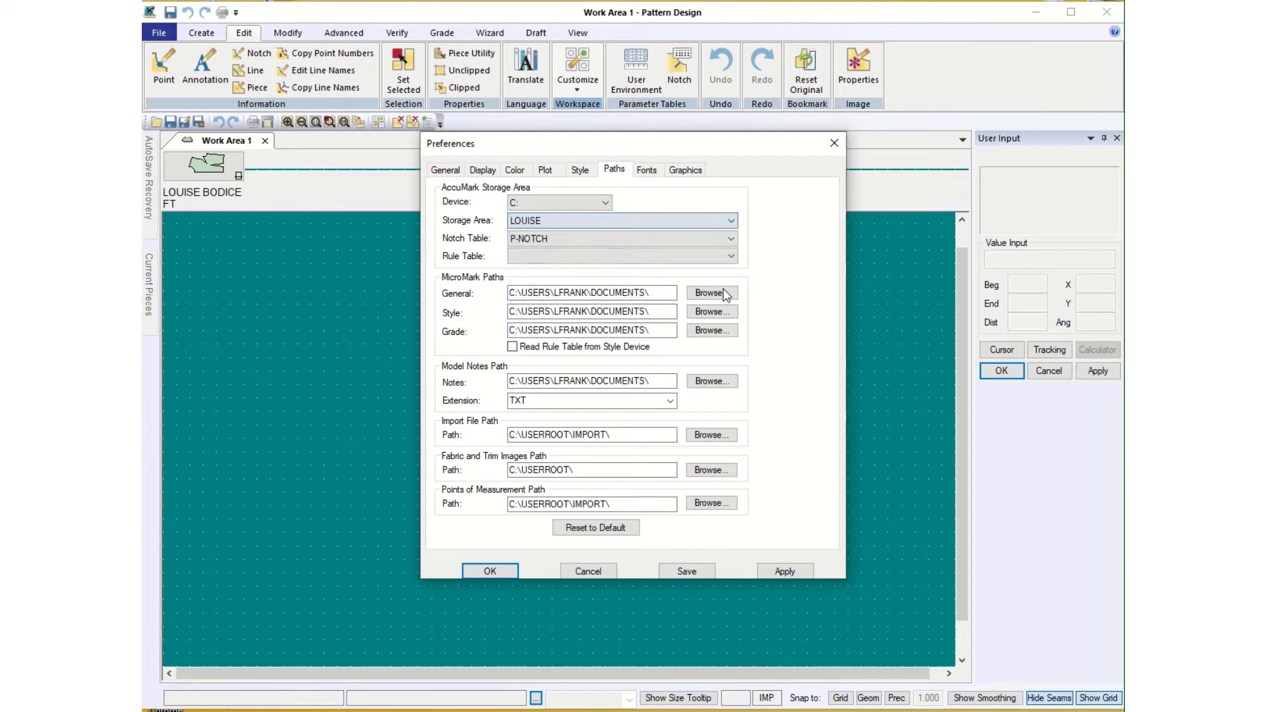
pyautogui.click(790, 573)
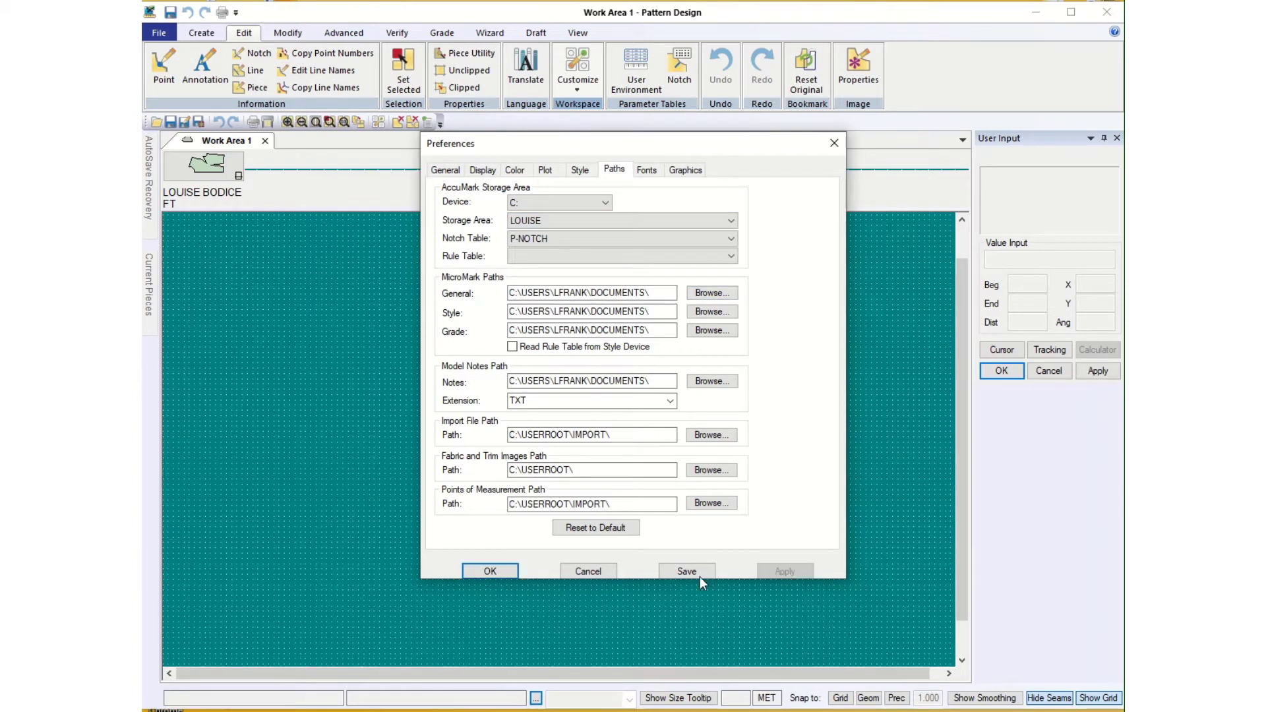
pyautogui.click(680, 574)
pyautogui.click(490, 572)
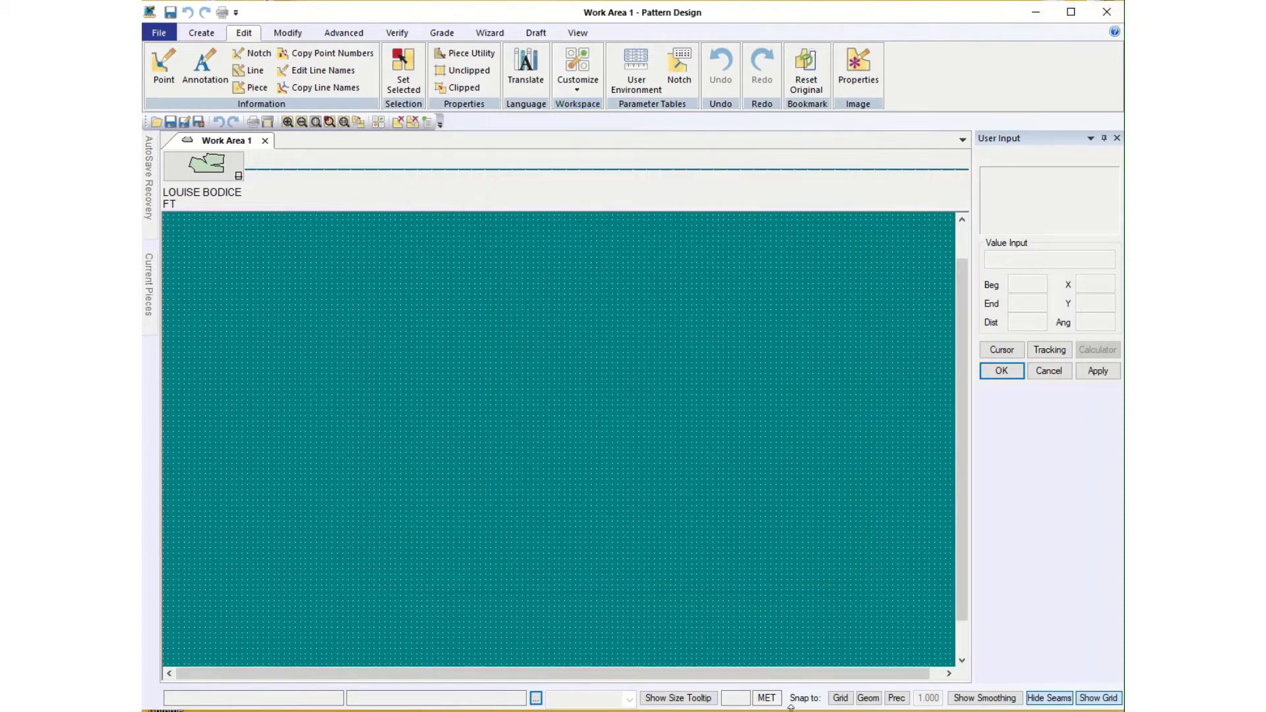
# Set the user environment notation to Imperial with a precision of 3, save it and close the table
pyautogui.click(629, 83)
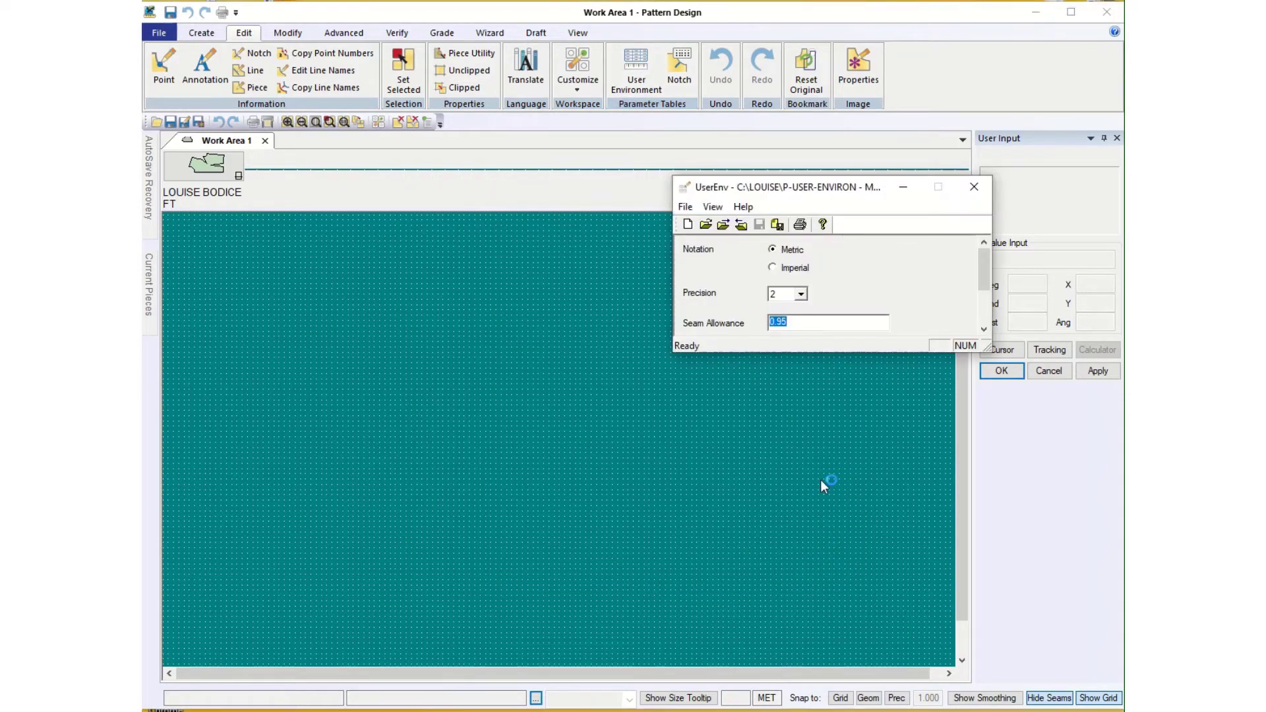
pyautogui.click(773, 268)
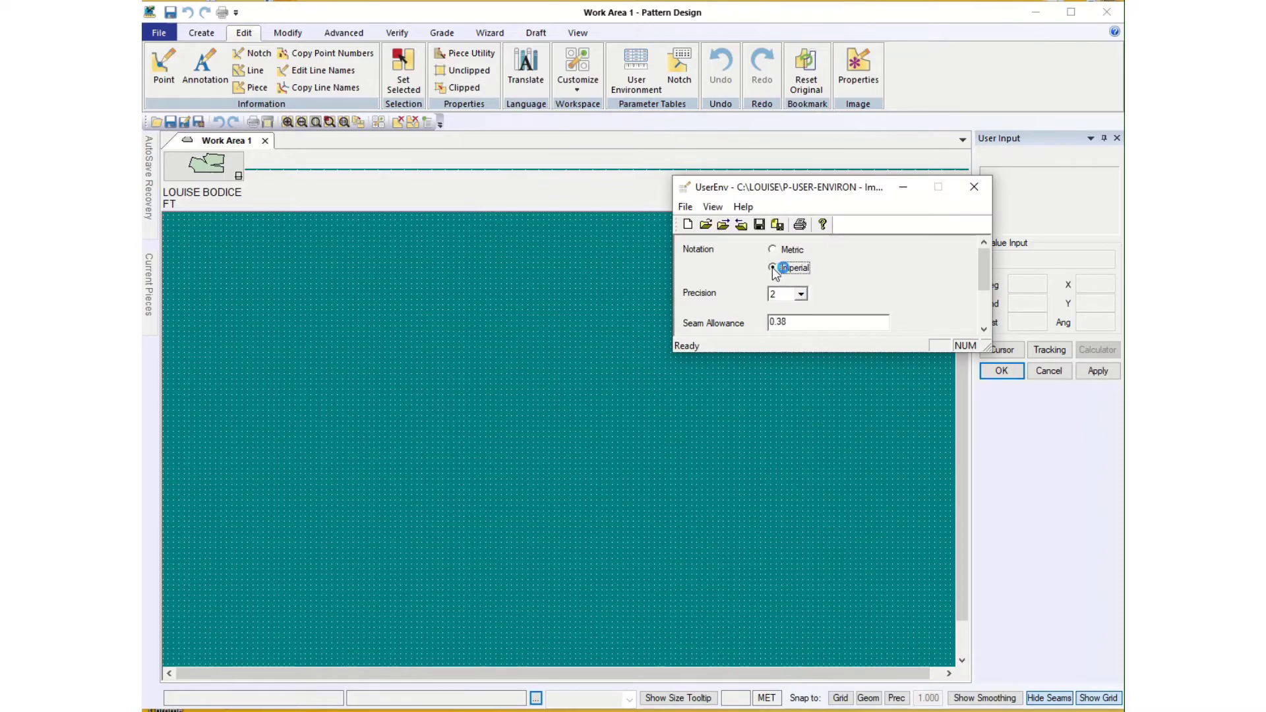
pyautogui.click(801, 294)
pyautogui.click(793, 338)
pyautogui.click(759, 224)
pyautogui.click(975, 188)
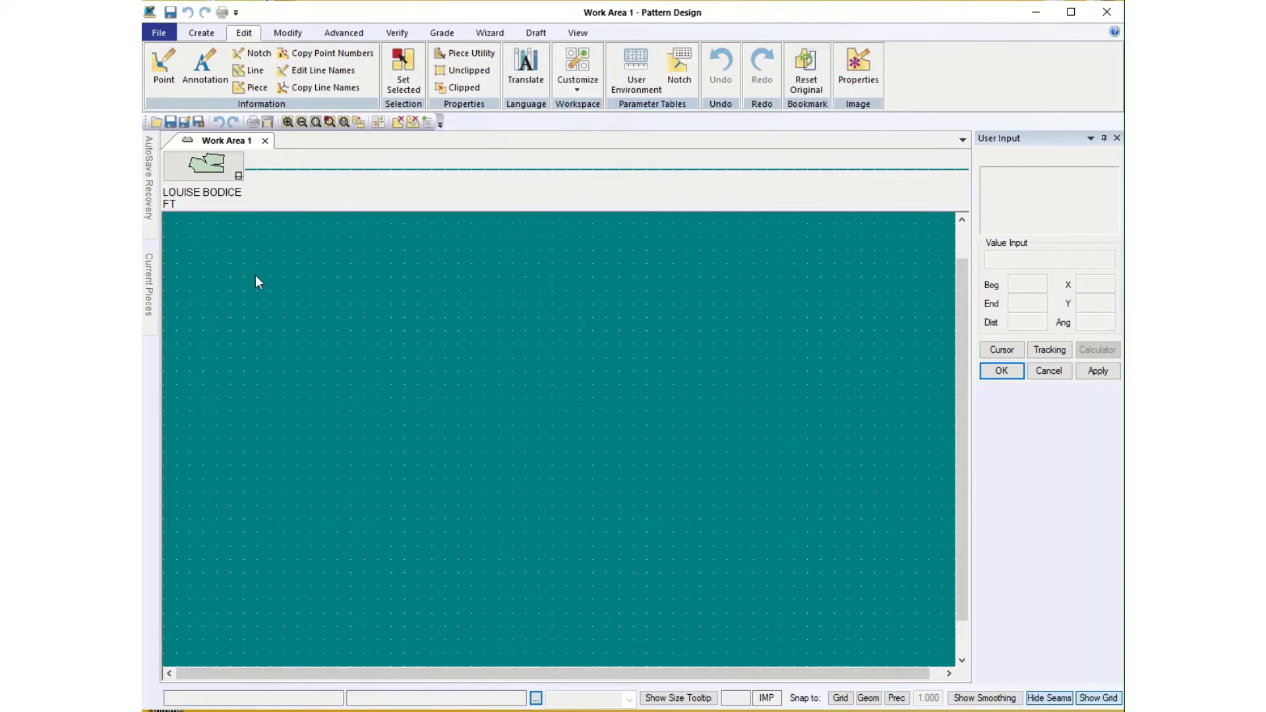
# Place the front bodice piece in the work area and combine the two legs of its waist dart into one line
pyautogui.moveTo(204, 173); pyautogui.dragTo(327, 408)
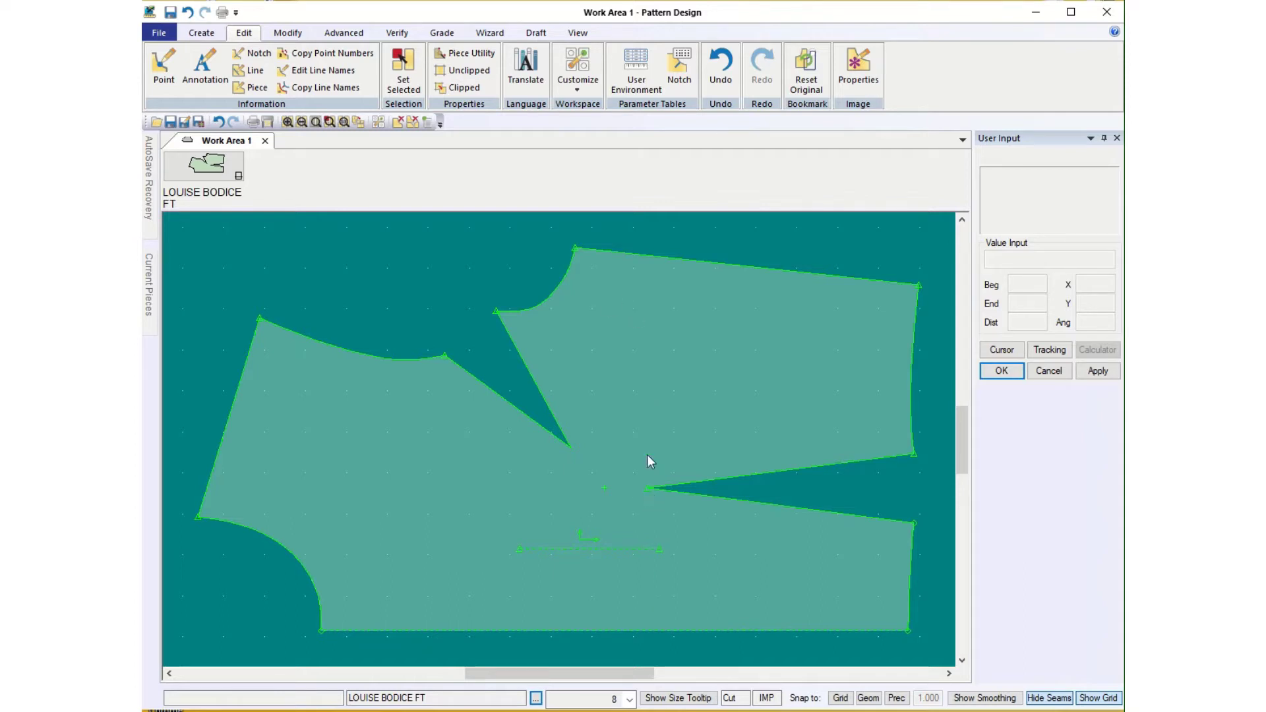
pyautogui.click(288, 36)
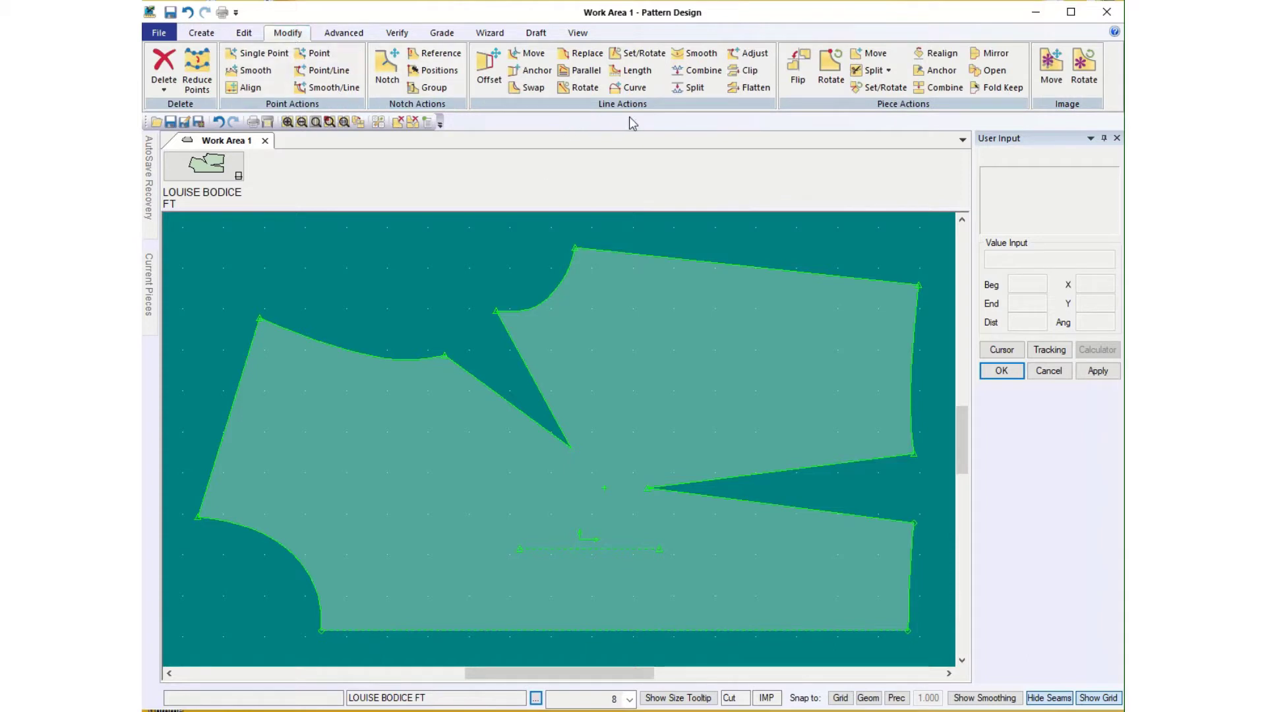
pyautogui.click(701, 70)
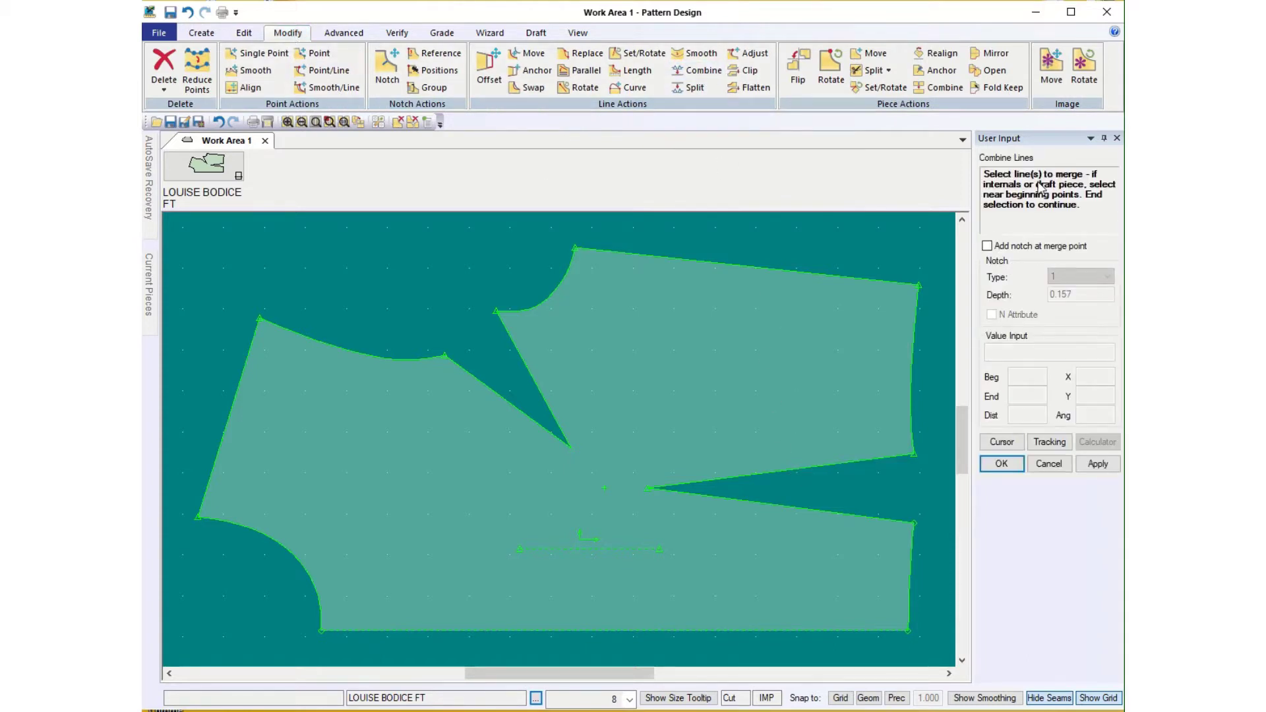
pyautogui.click(759, 480)
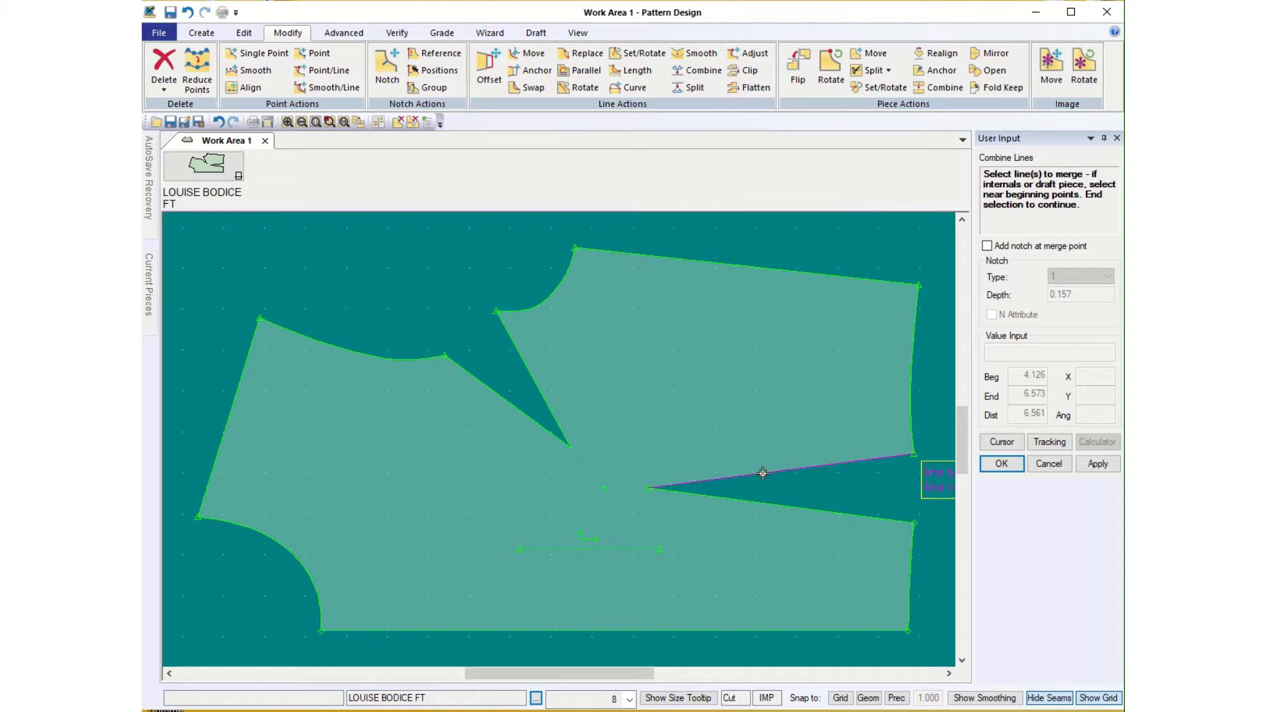
pyautogui.click(781, 507)
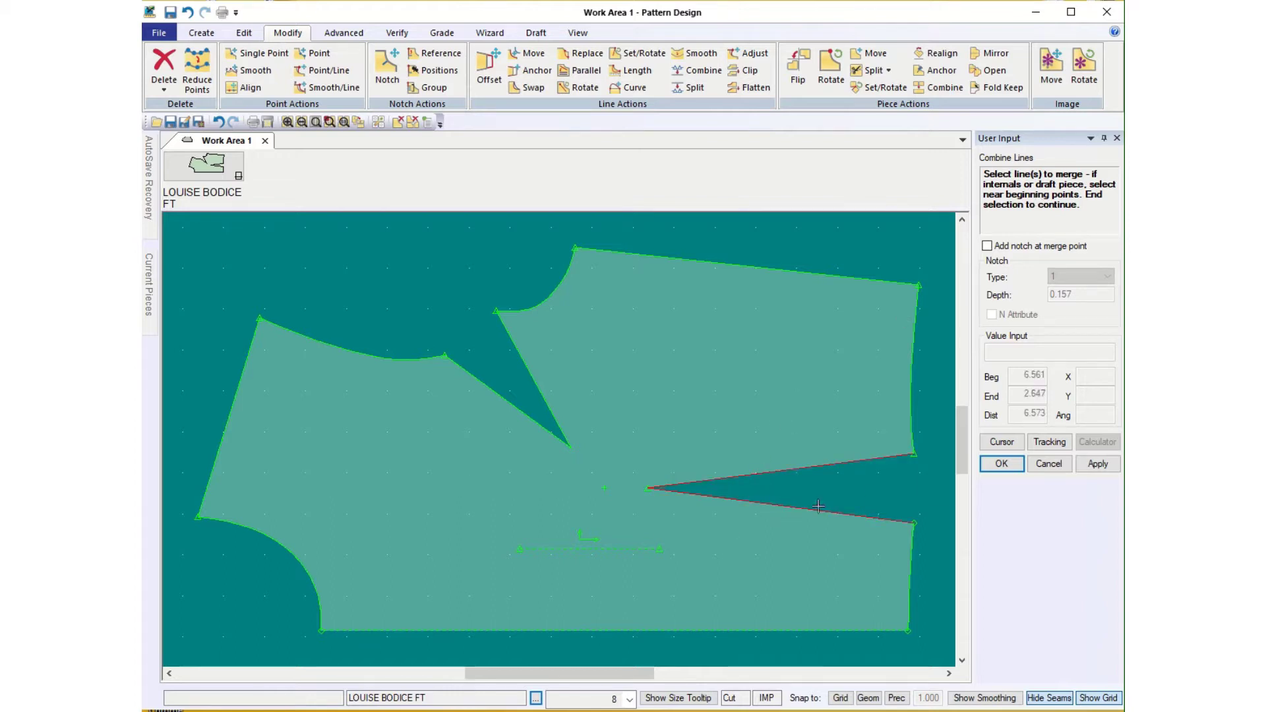
pyautogui.click(1001, 463)
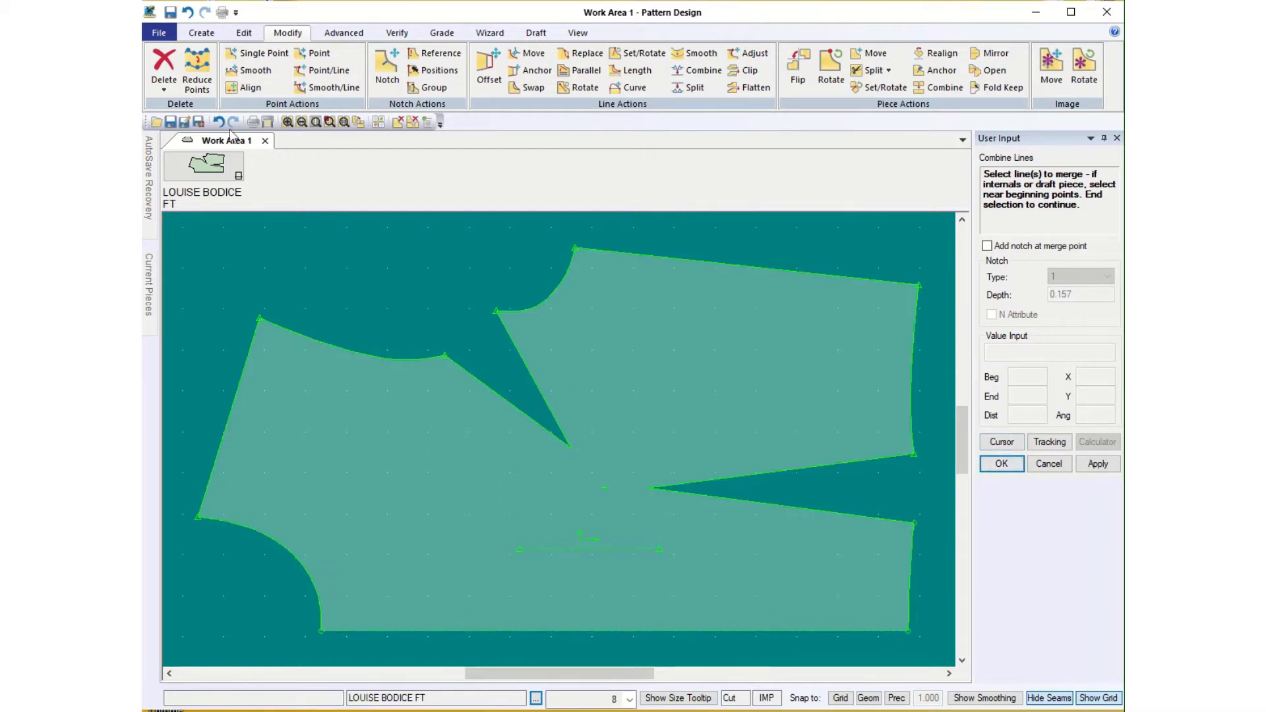
# Save the front bodice piece under its existing name
pyautogui.click(172, 14)
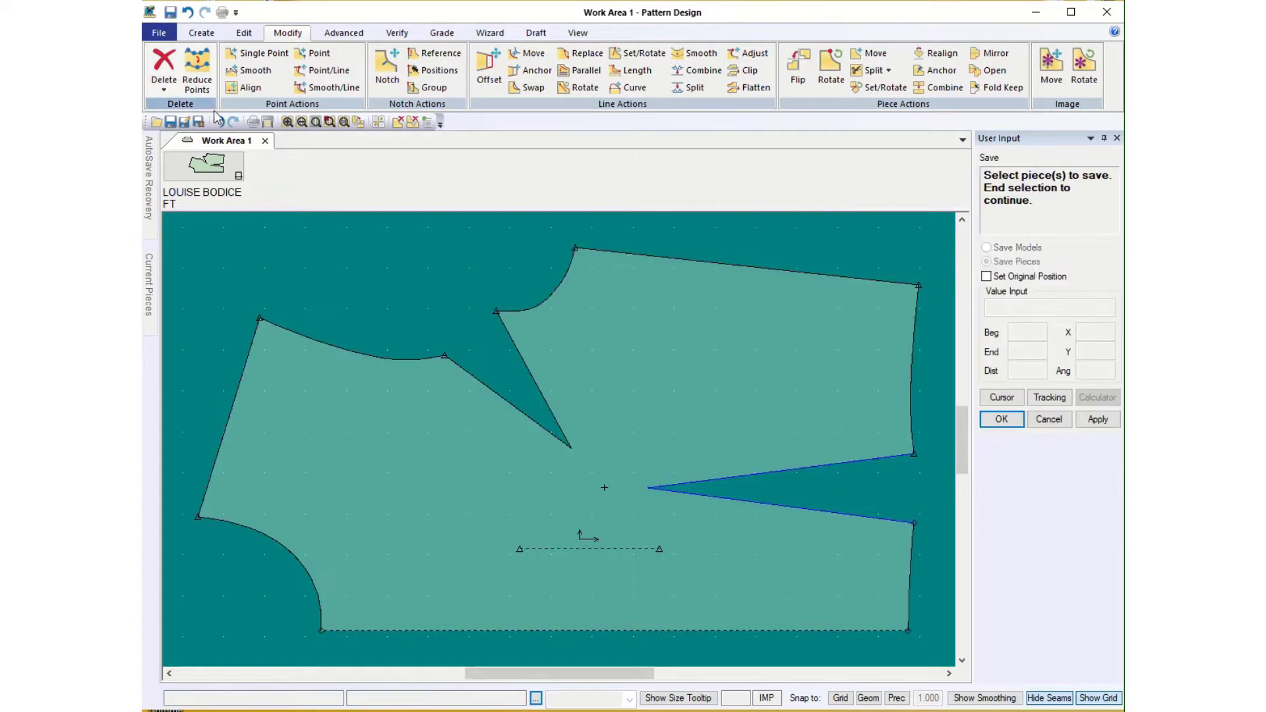
pyautogui.click(524, 563)
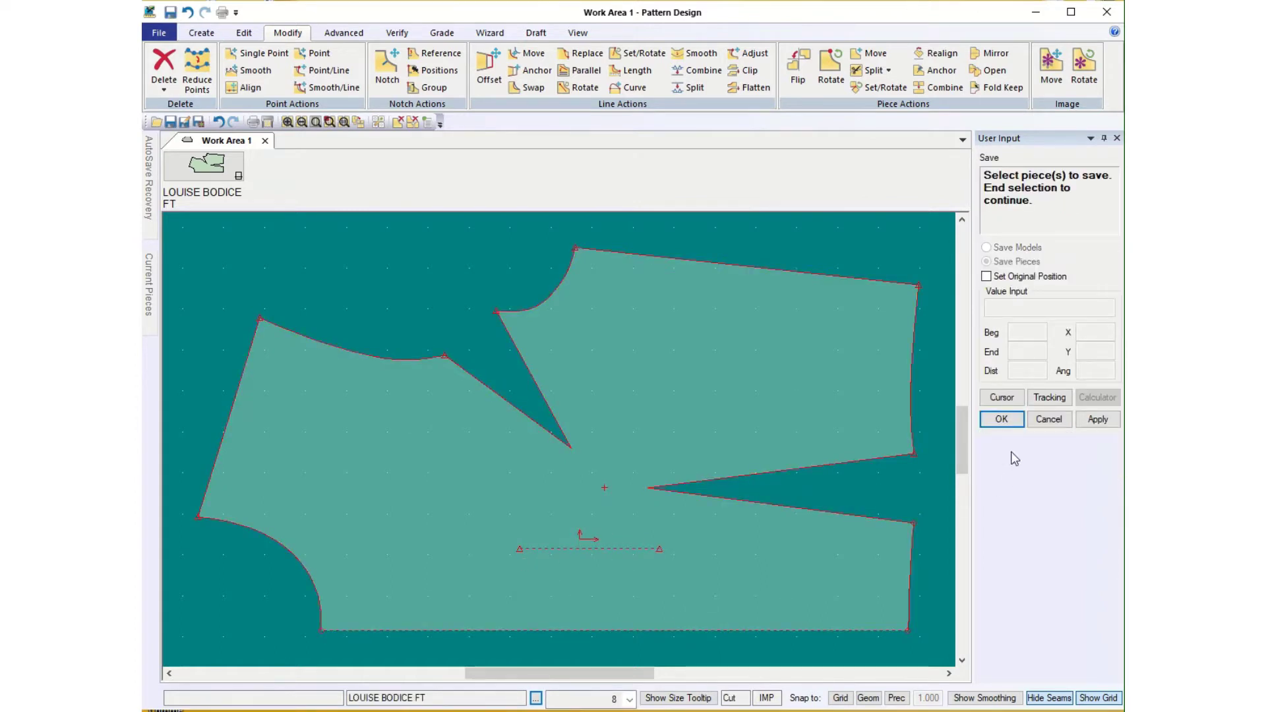
pyautogui.click(1001, 419)
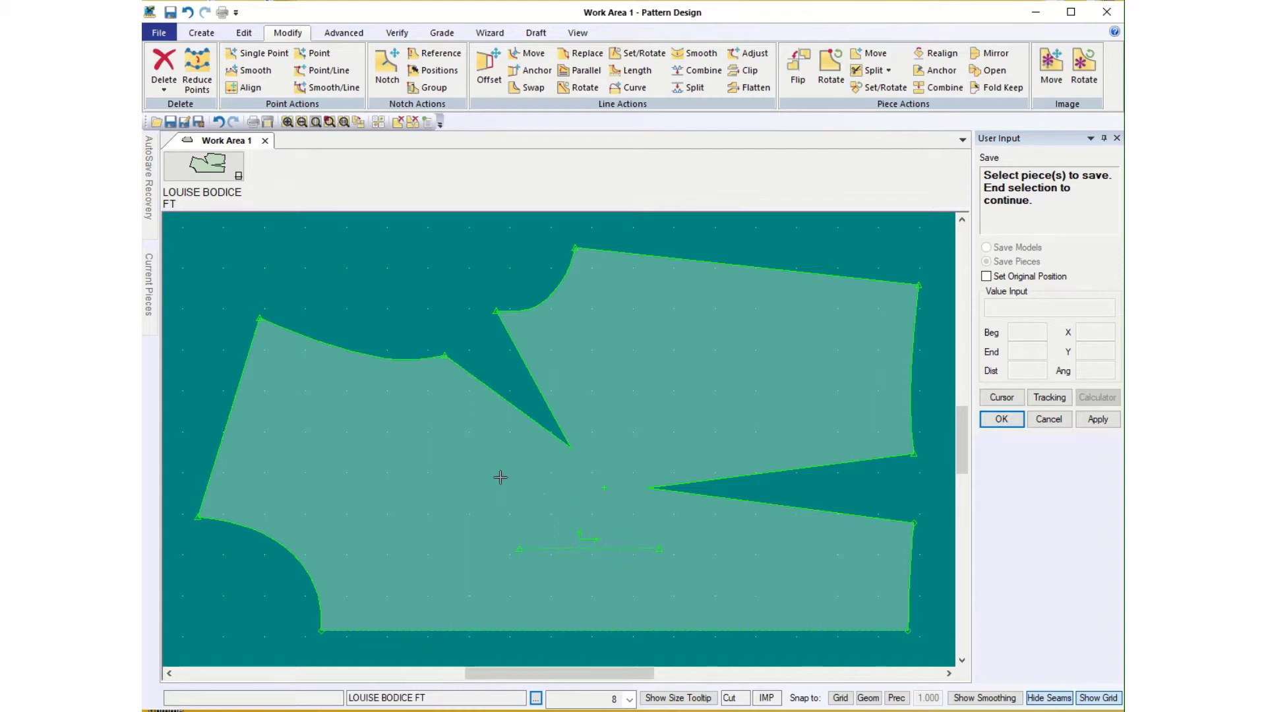
# Rotate the armhole dart about the bust point to the neckline, holding the center front line and placing the new tip just short of the bust point
pyautogui.click(339, 34)
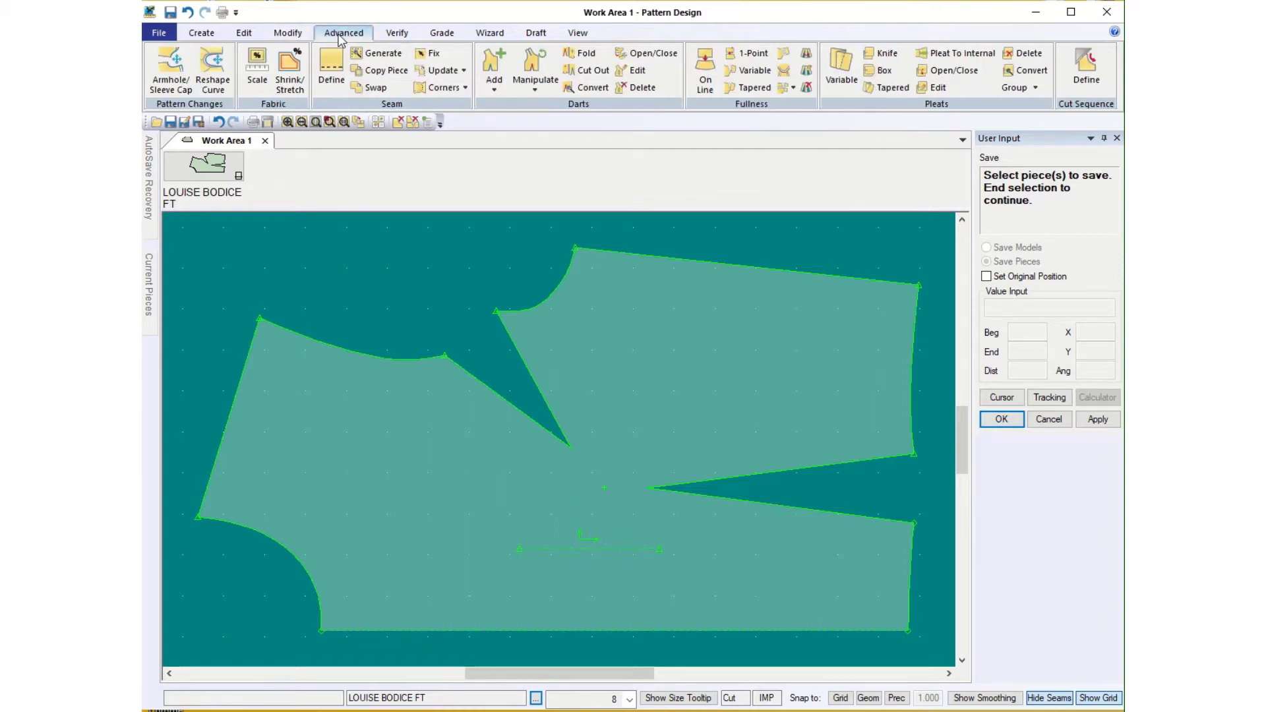
pyautogui.click(535, 66)
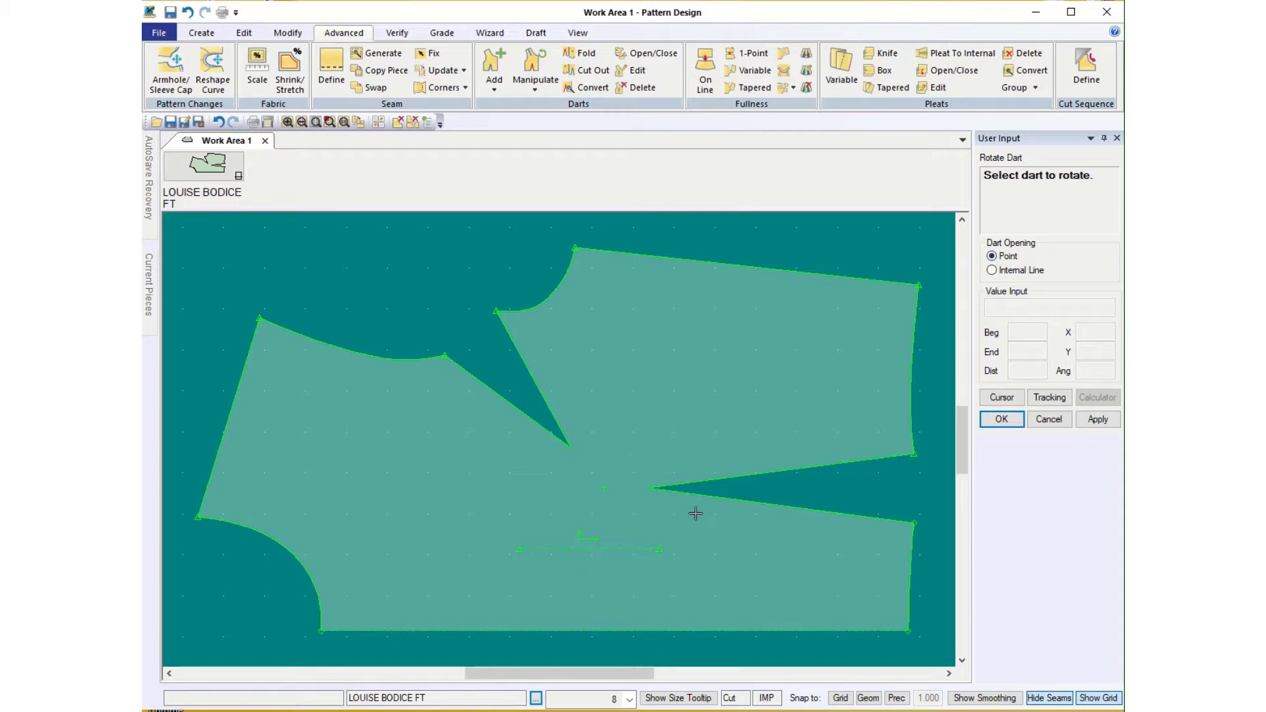
pyautogui.click(555, 439)
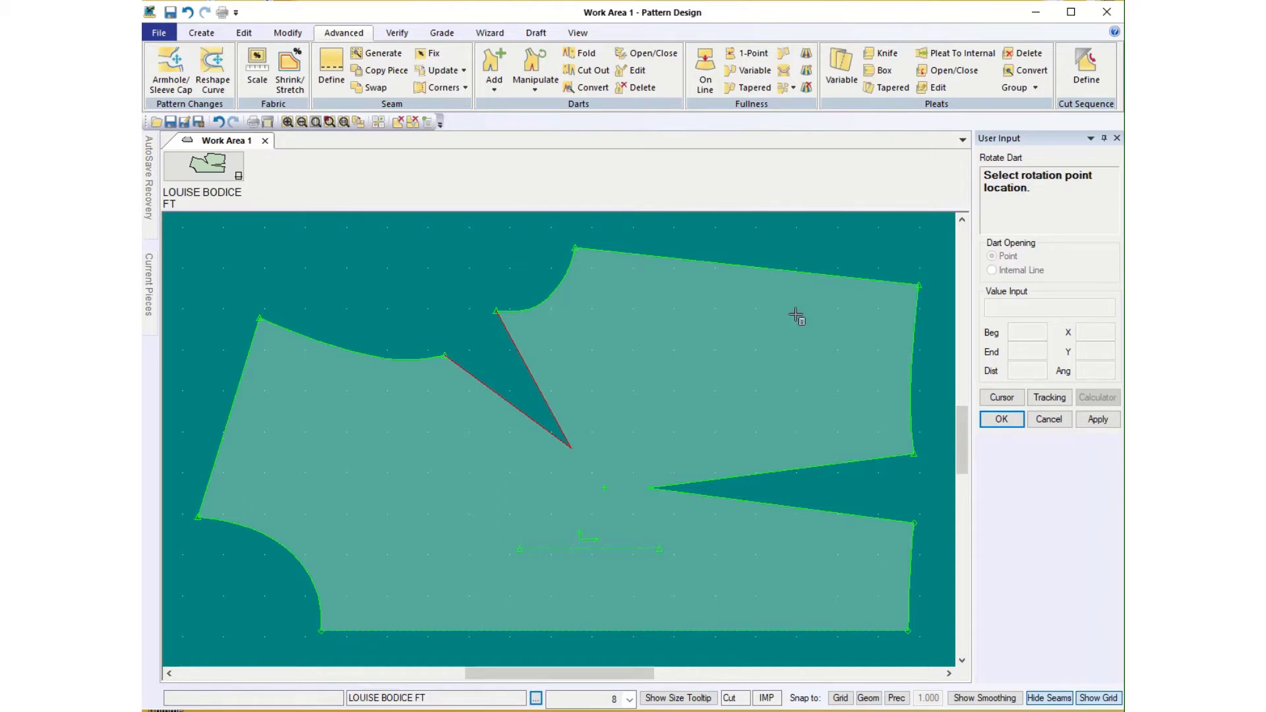
pyautogui.click(605, 488)
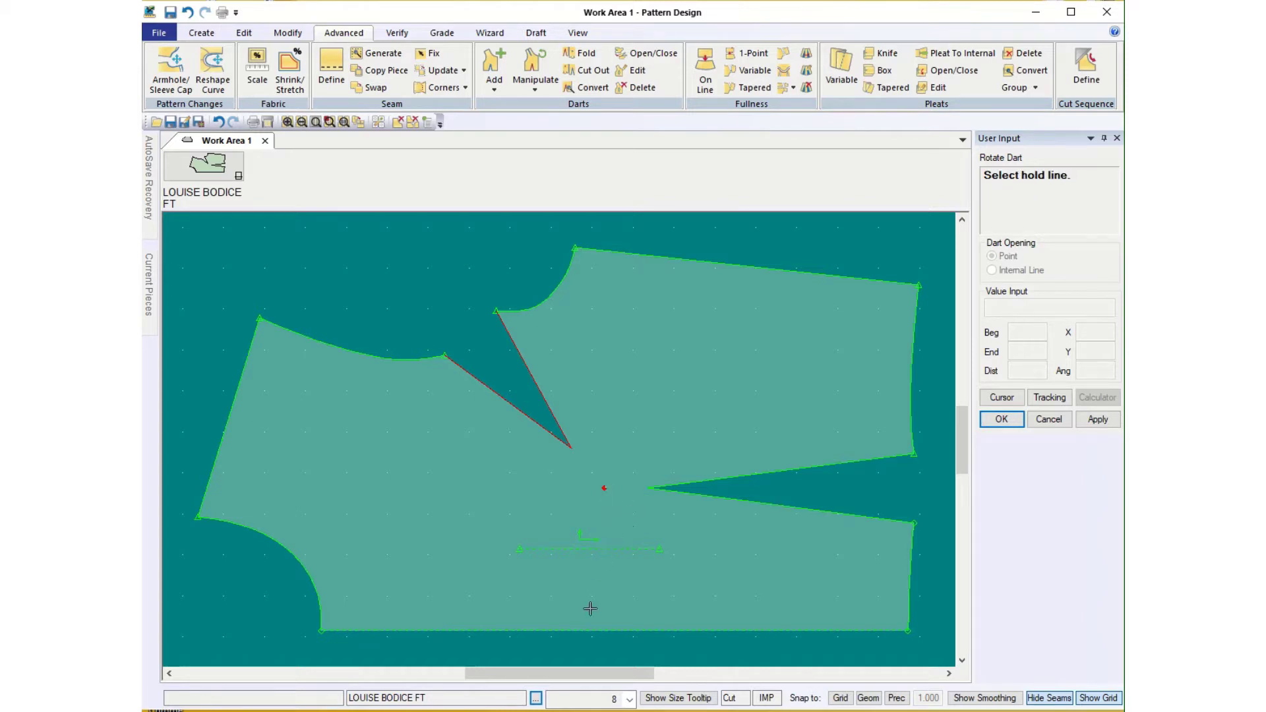
pyautogui.click(547, 631)
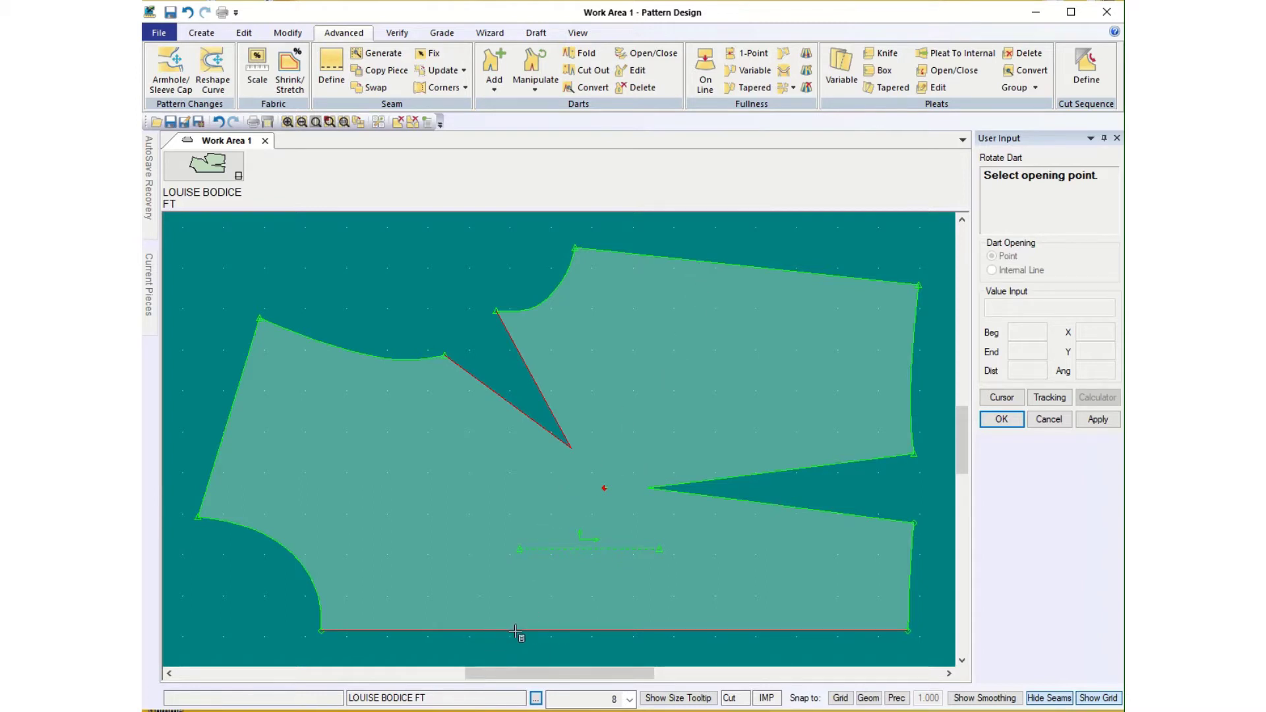
pyautogui.click(314, 583)
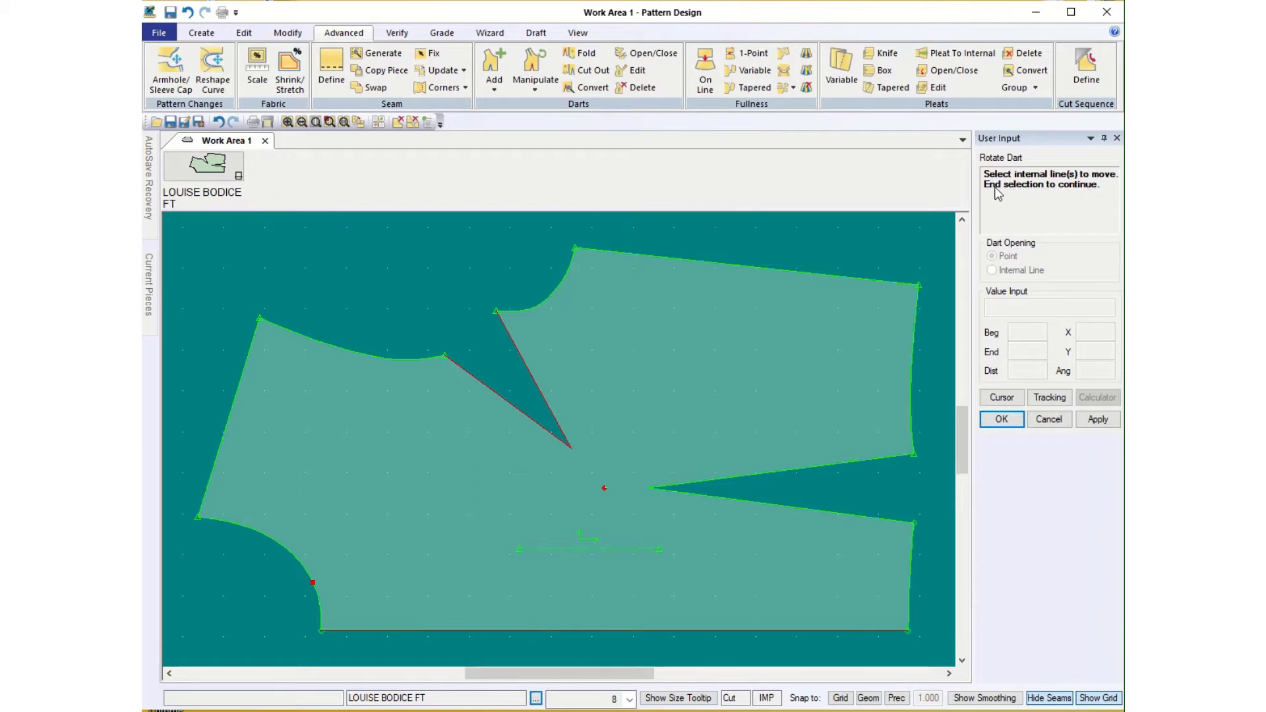
pyautogui.click(1004, 425)
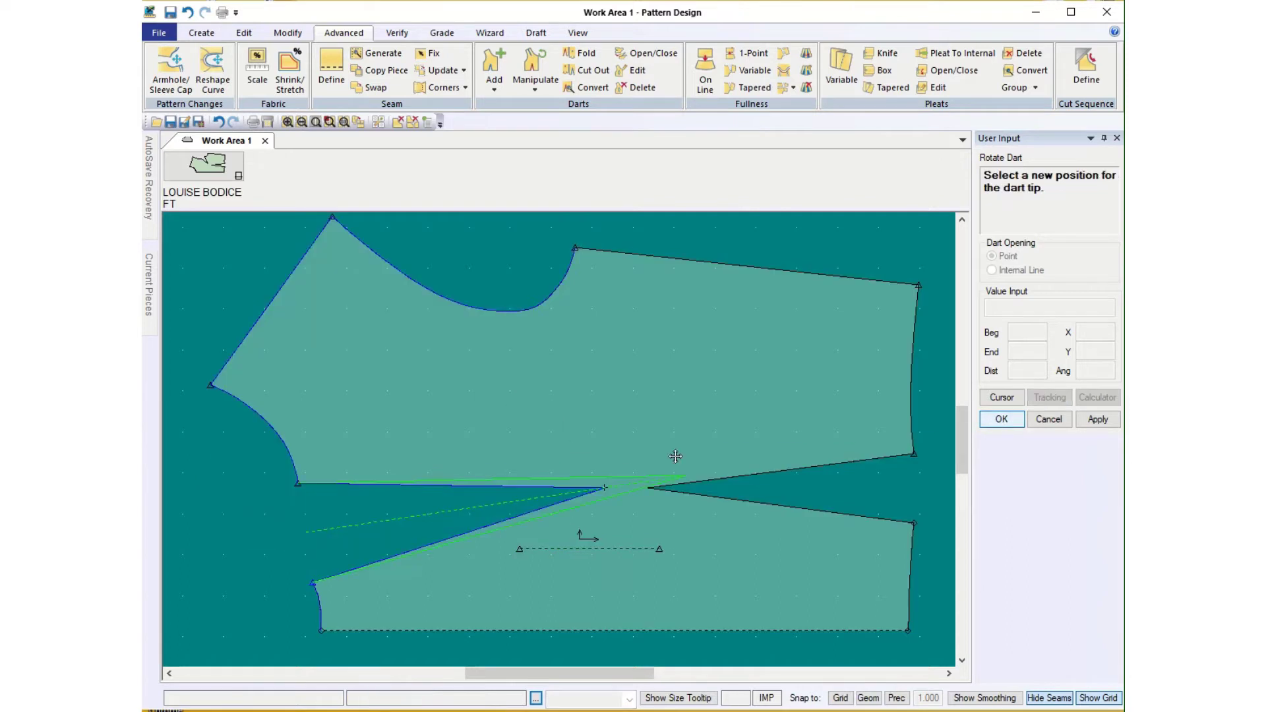
pyautogui.click(575, 501)
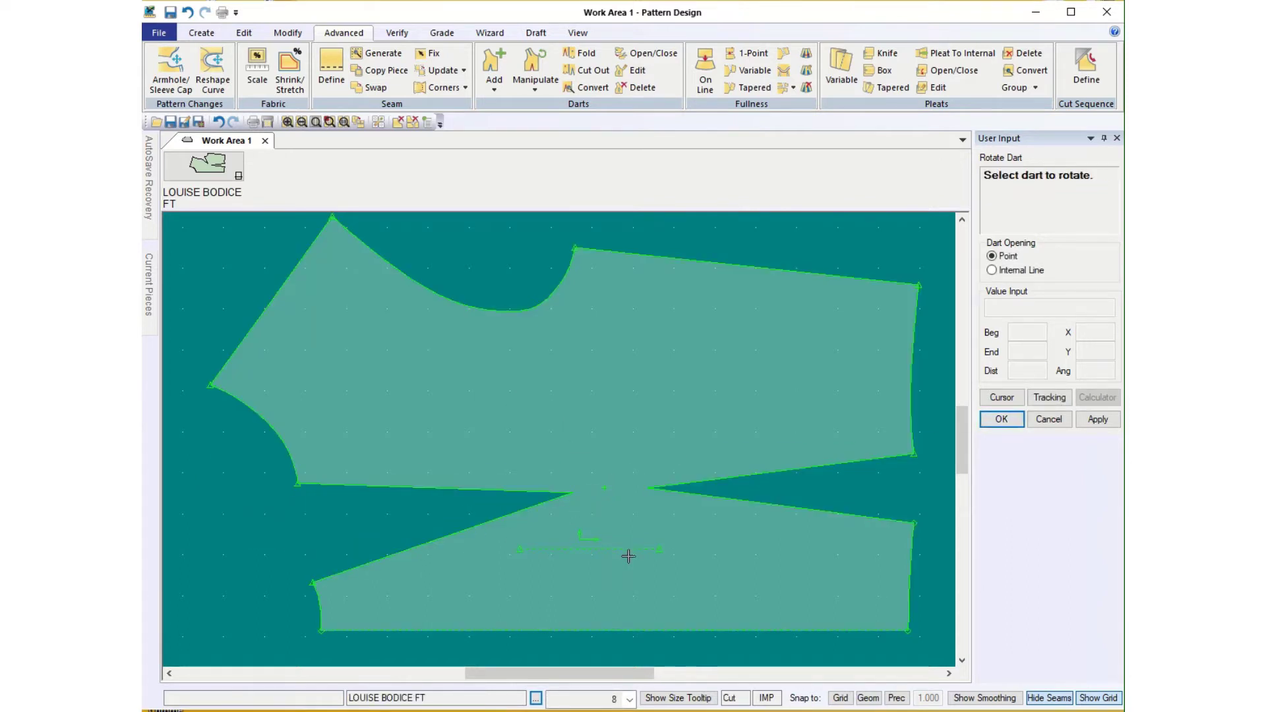
pyautogui.click(1047, 420)
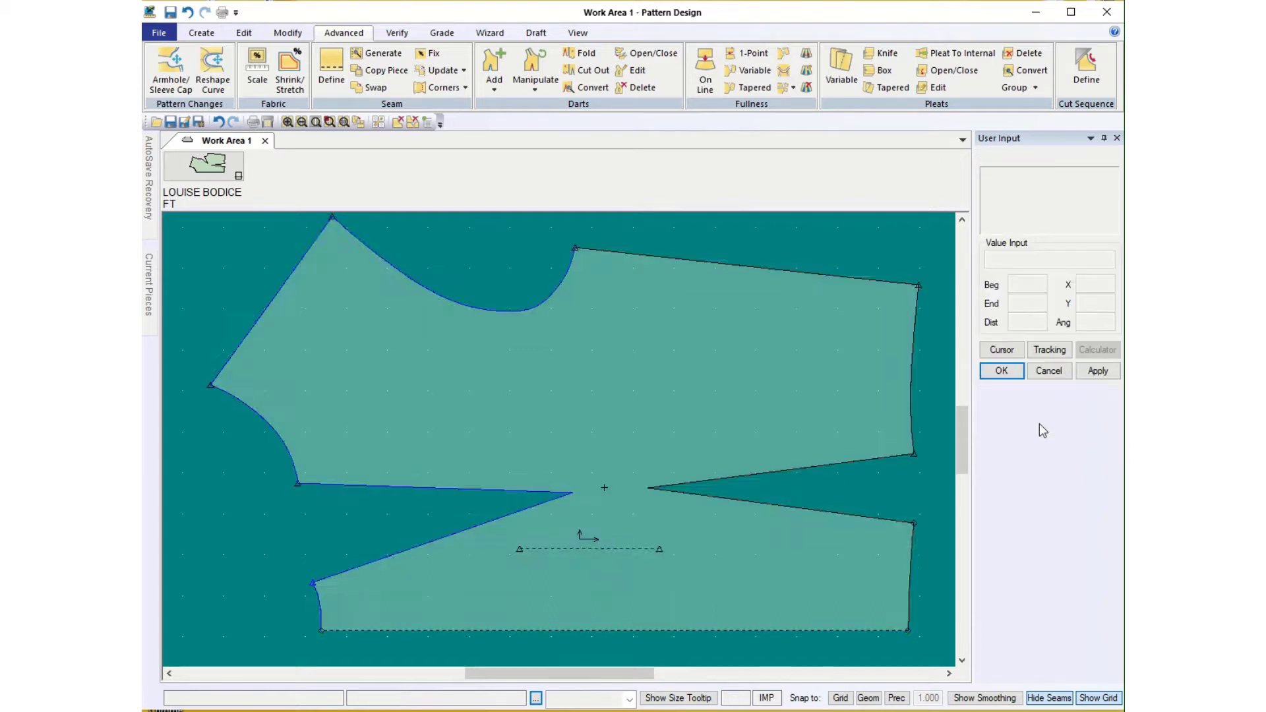
# Save the front bodice with the neckline dart as a new piece named LOUISE FT NK DART
pyautogui.click(164, 34)
pyautogui.click(170, 173)
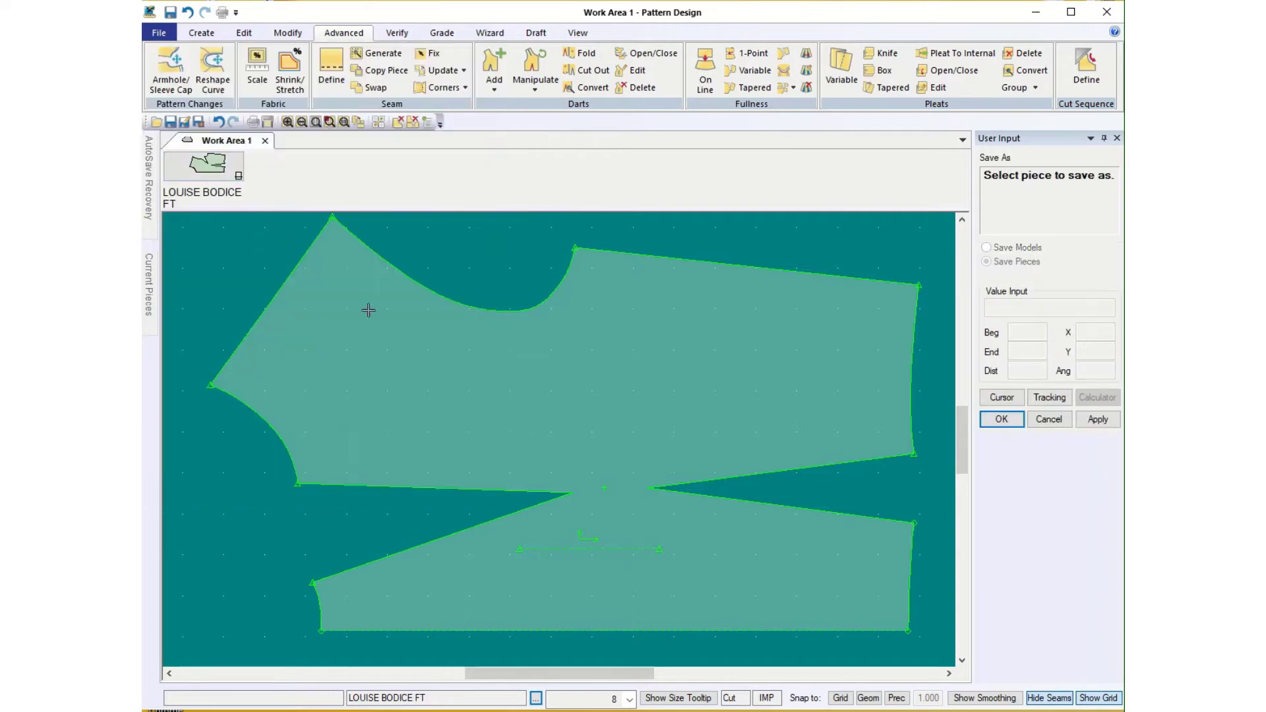
pyautogui.click(608, 403)
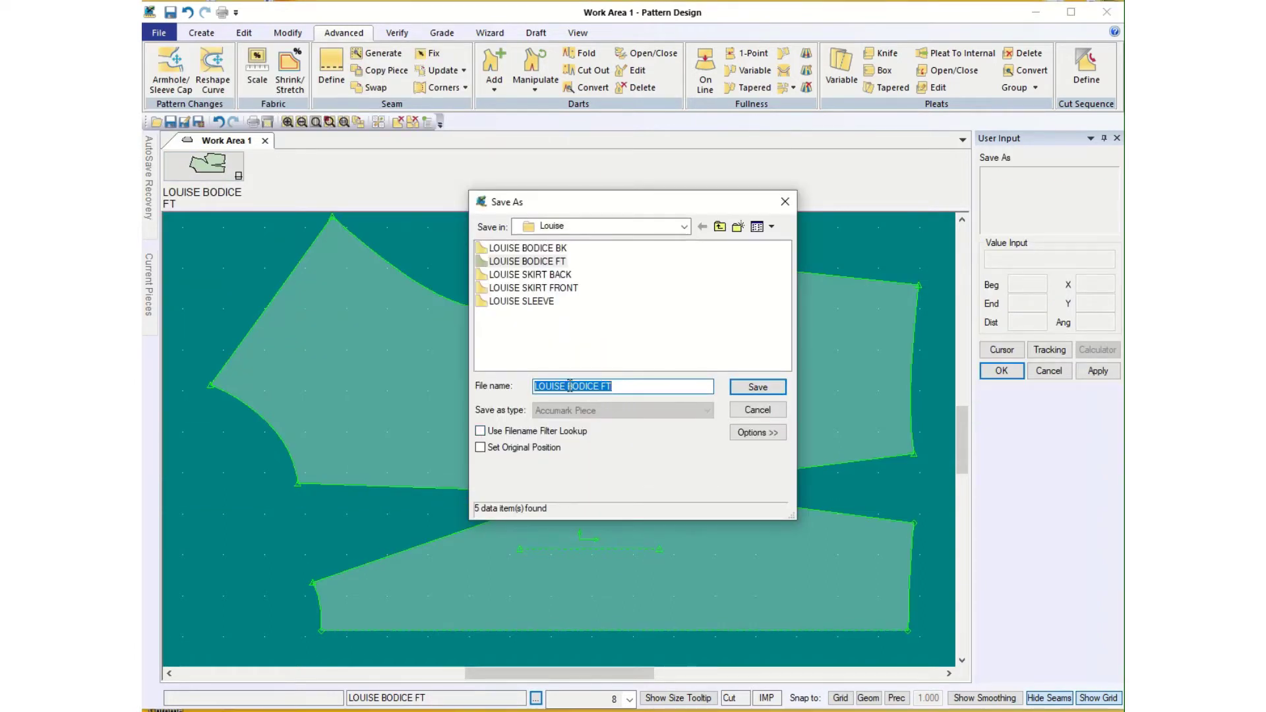
pyautogui.moveTo(568, 386); pyautogui.dragTo(589, 386)
pyautogui.press('BackSpace')
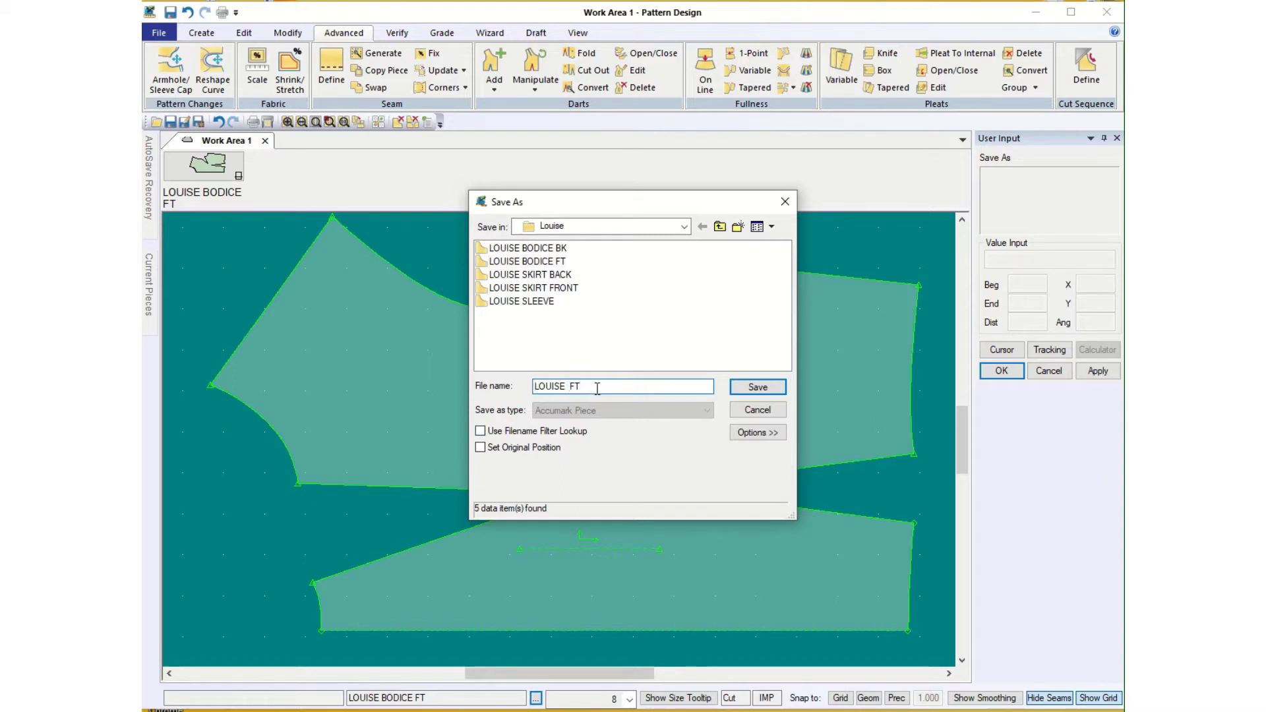
pyautogui.click(598, 389)
pyautogui.click(758, 387)
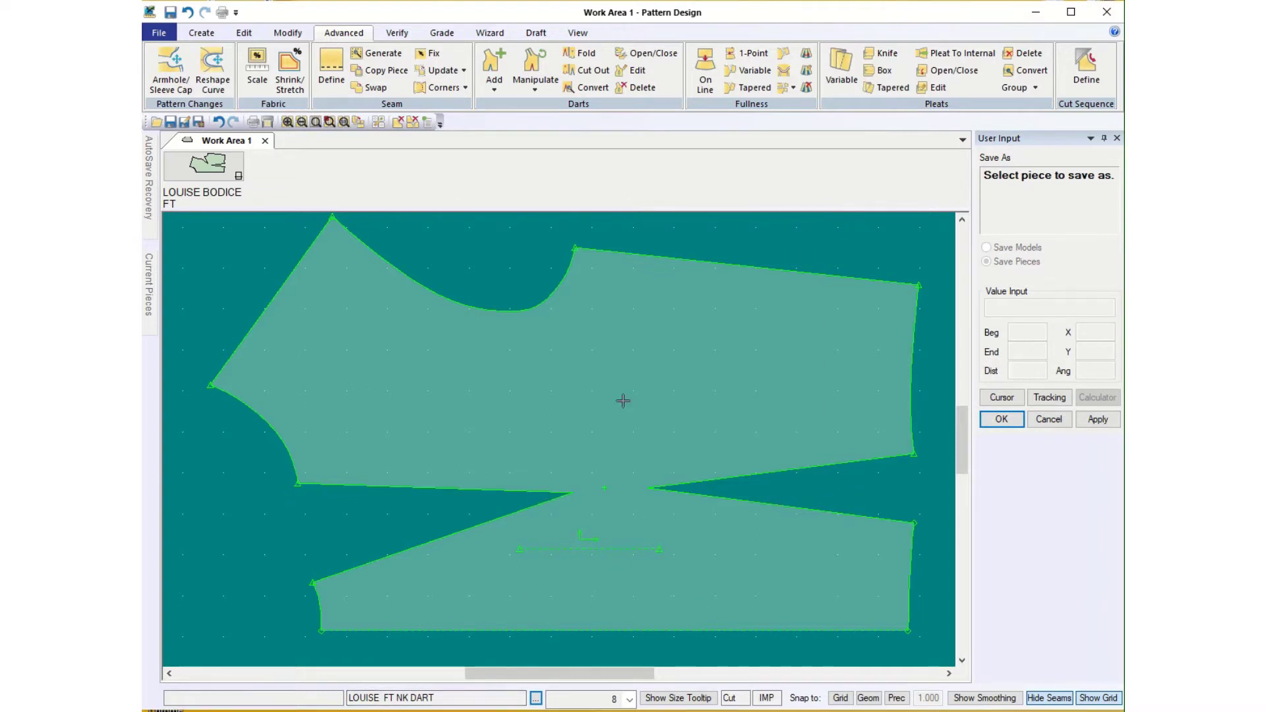
pyautogui.click(1048, 419)
# Return the neckline-dart piece to the menu and place the original LOUISE BODICE FT in the work area
pyautogui.rightClick(672, 418)
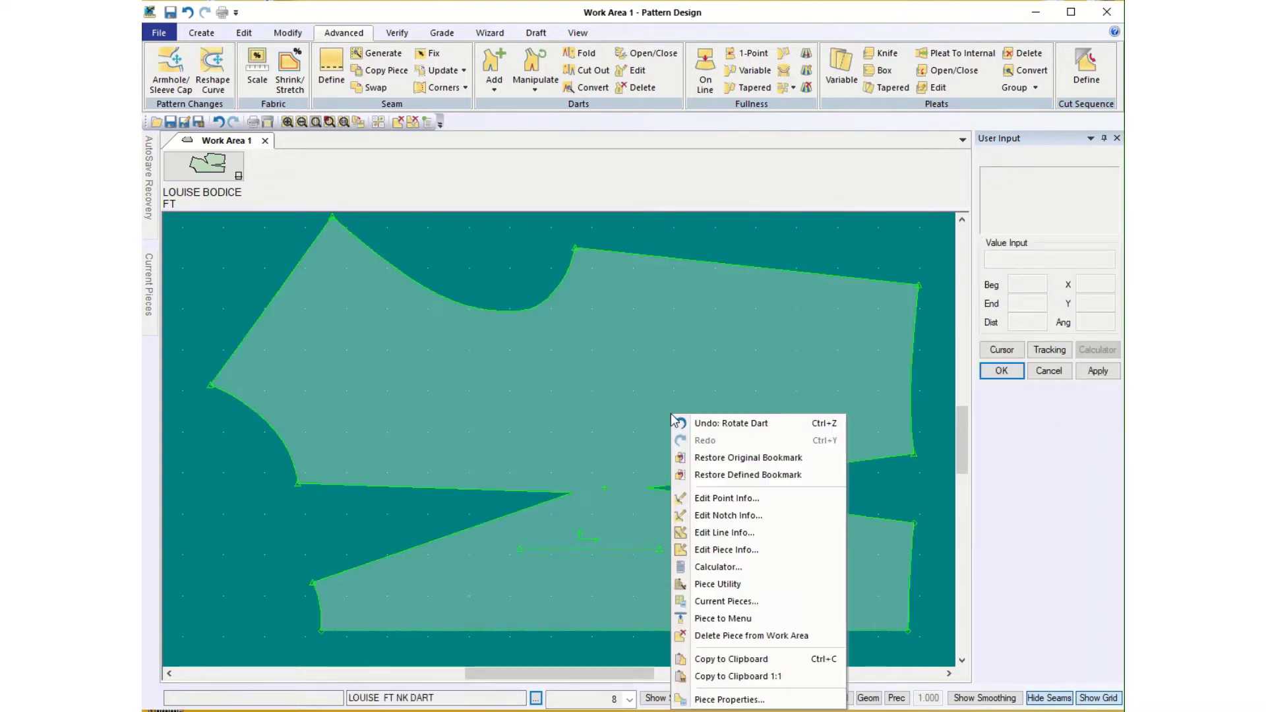
pyautogui.click(722, 618)
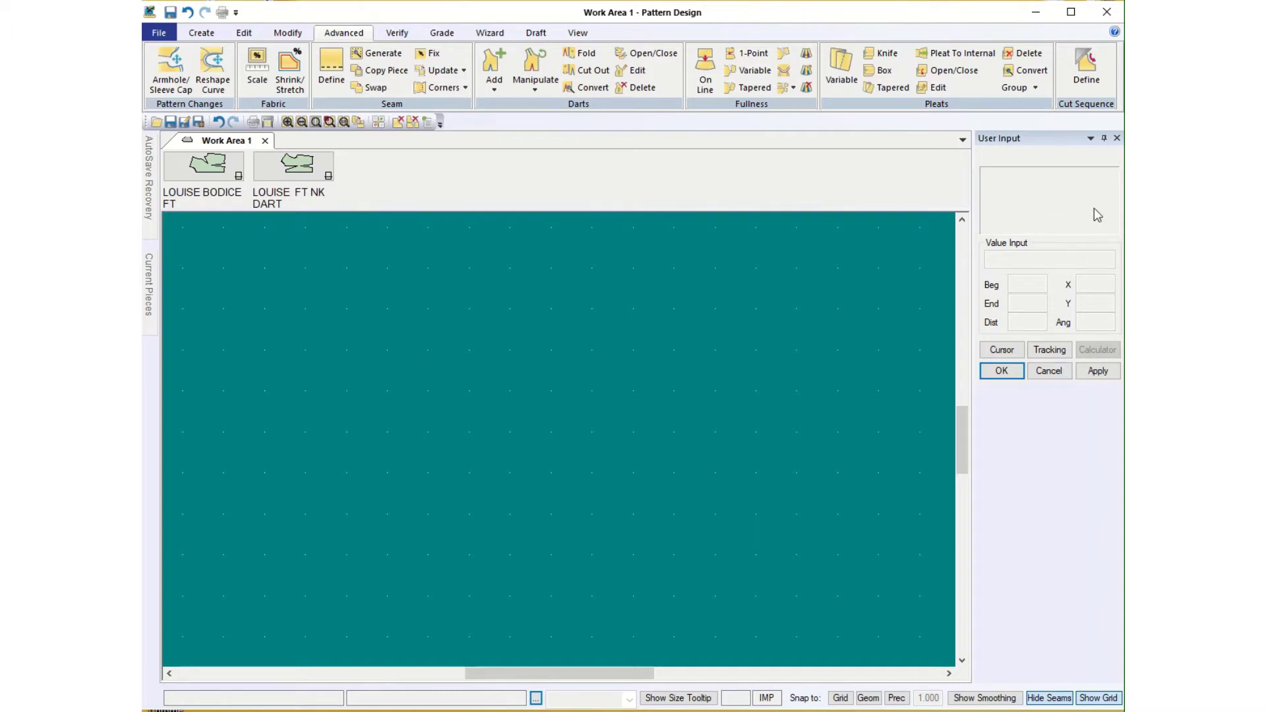
pyautogui.moveTo(209, 166); pyautogui.dragTo(544, 443)
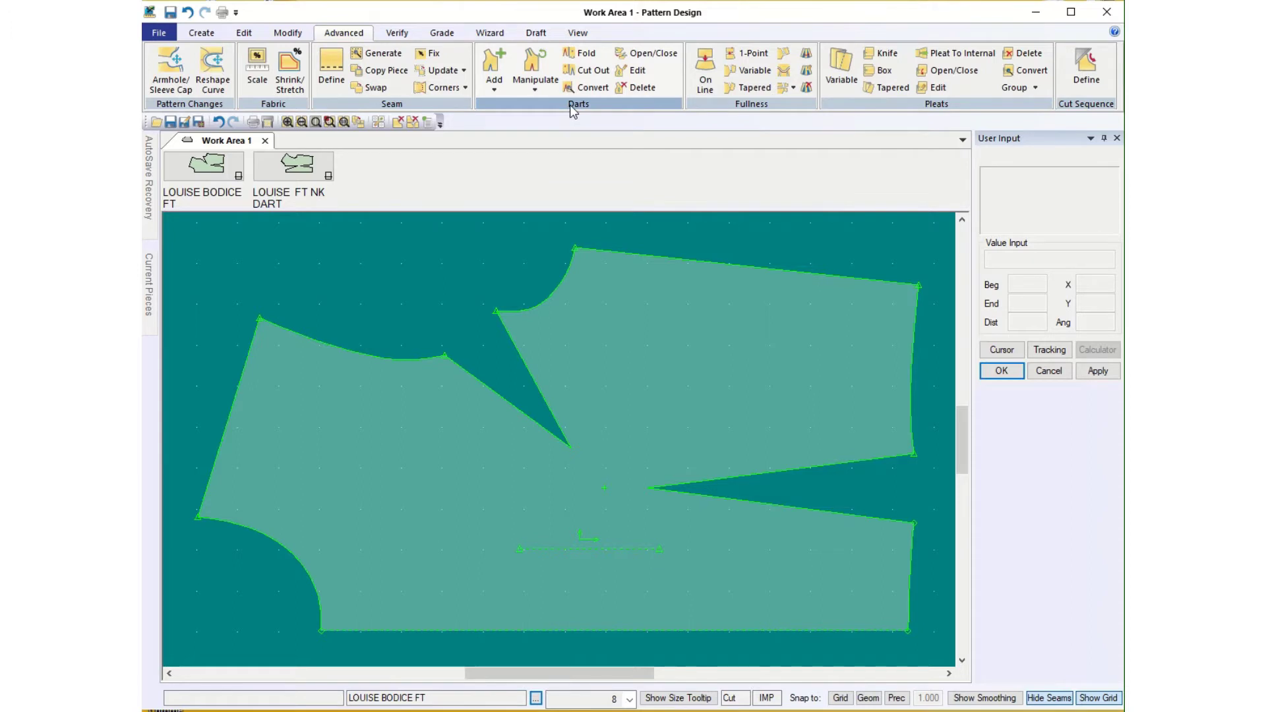
# Try to combine the armhole dart into the waist dart about the bust point, holding center front, with the tip just short of the bust point
pyautogui.click(536, 89)
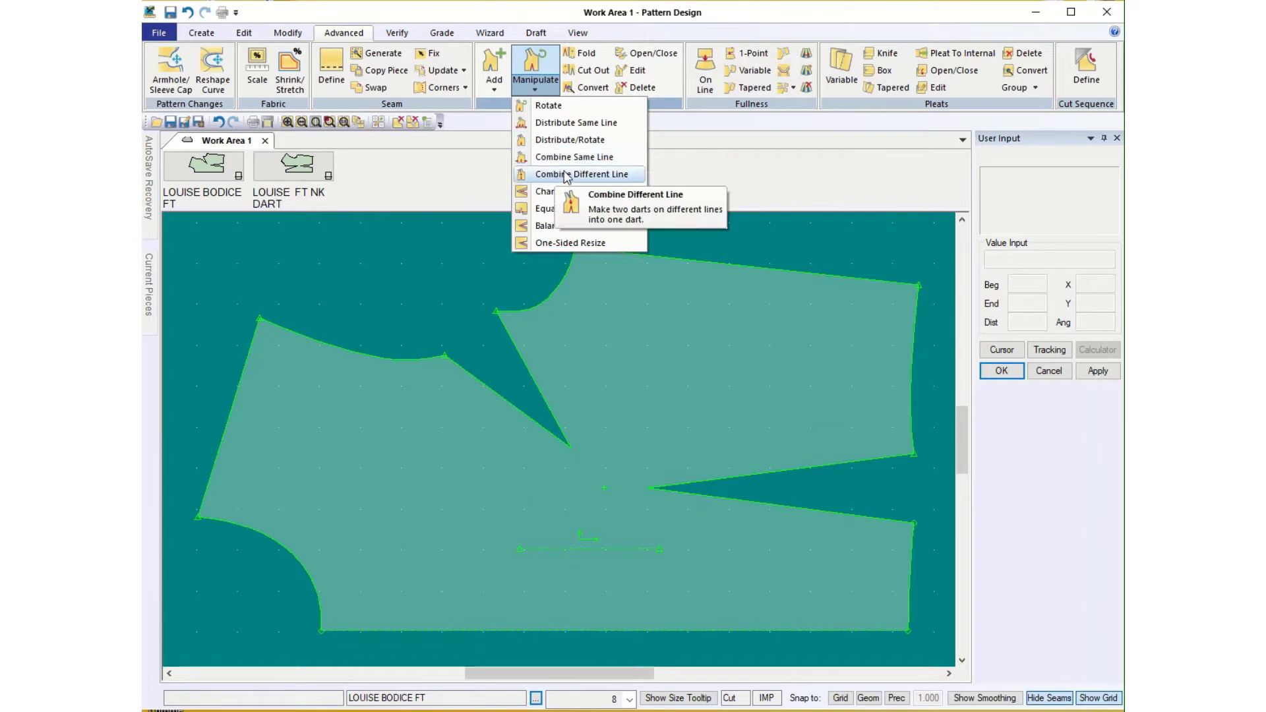
pyautogui.click(616, 175)
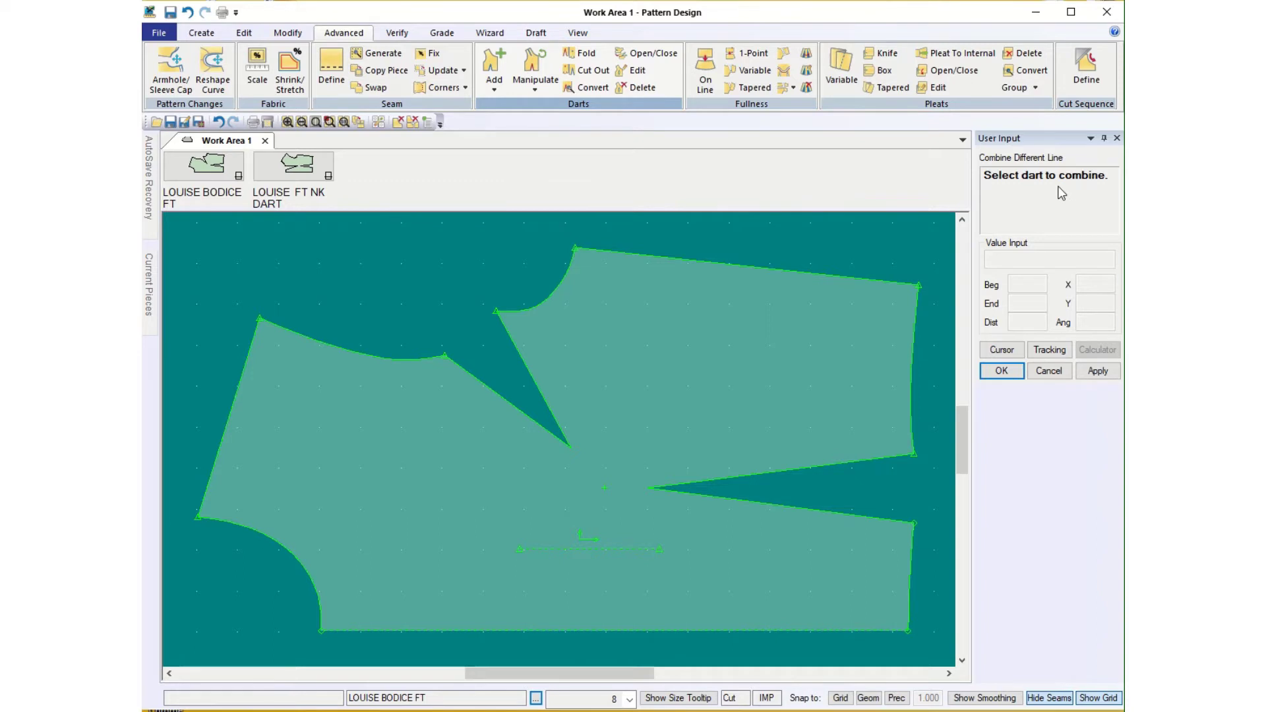
pyautogui.click(547, 400)
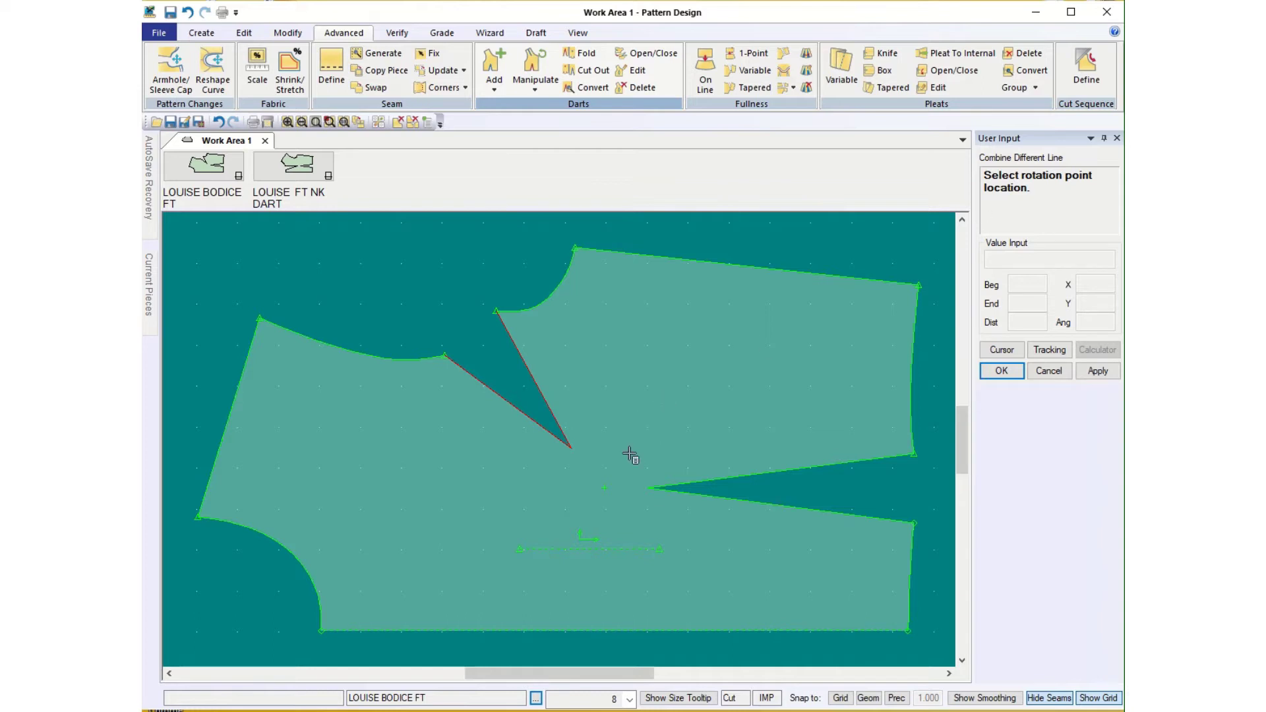
pyautogui.click(604, 488)
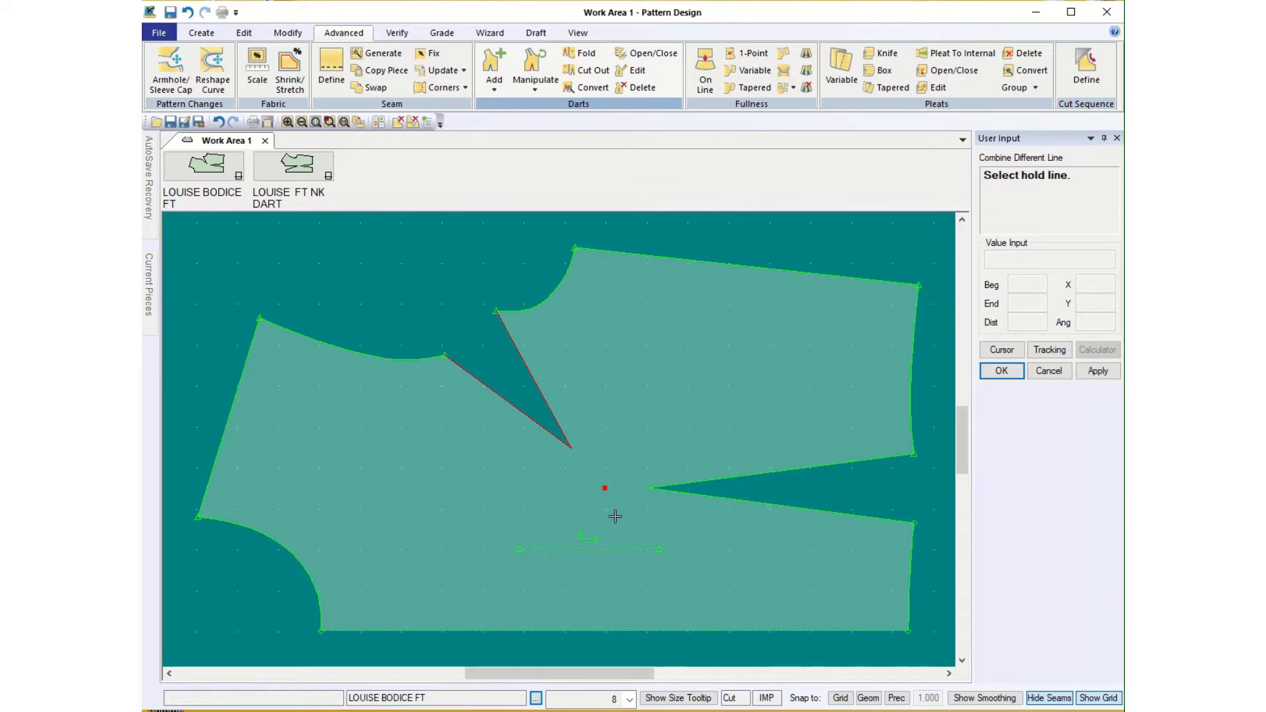
pyautogui.click(572, 624)
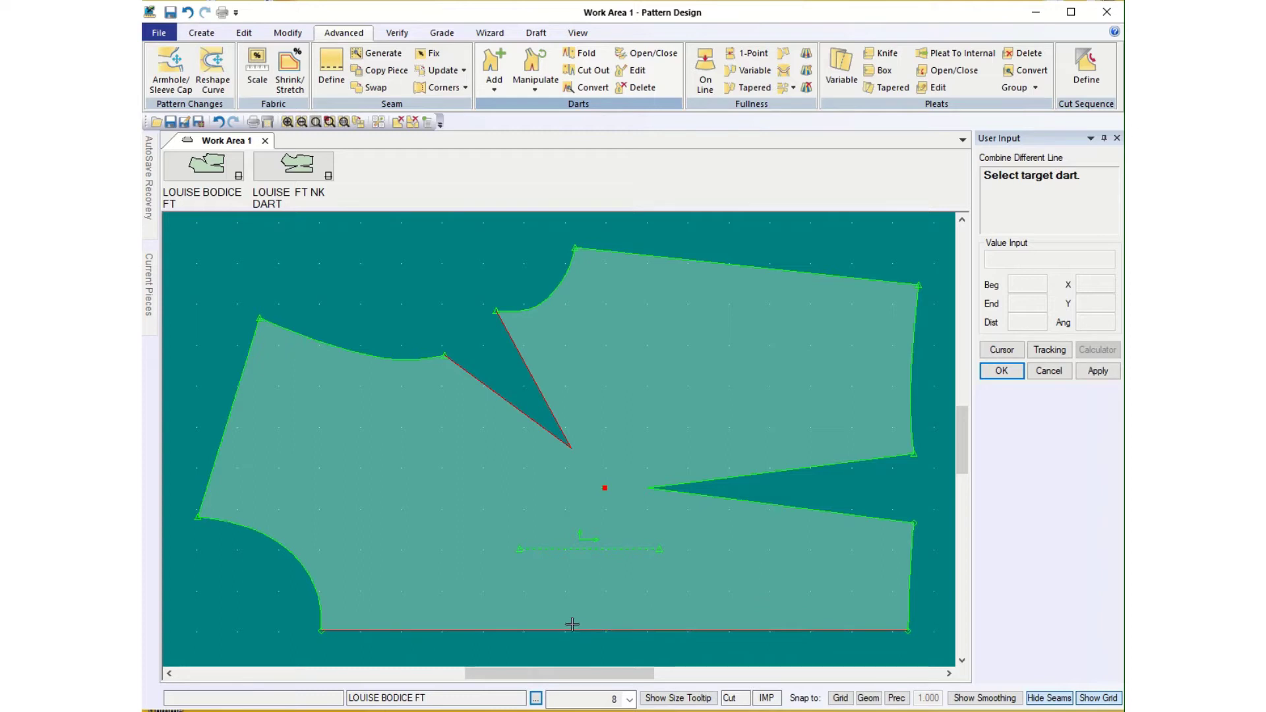
pyautogui.click(799, 469)
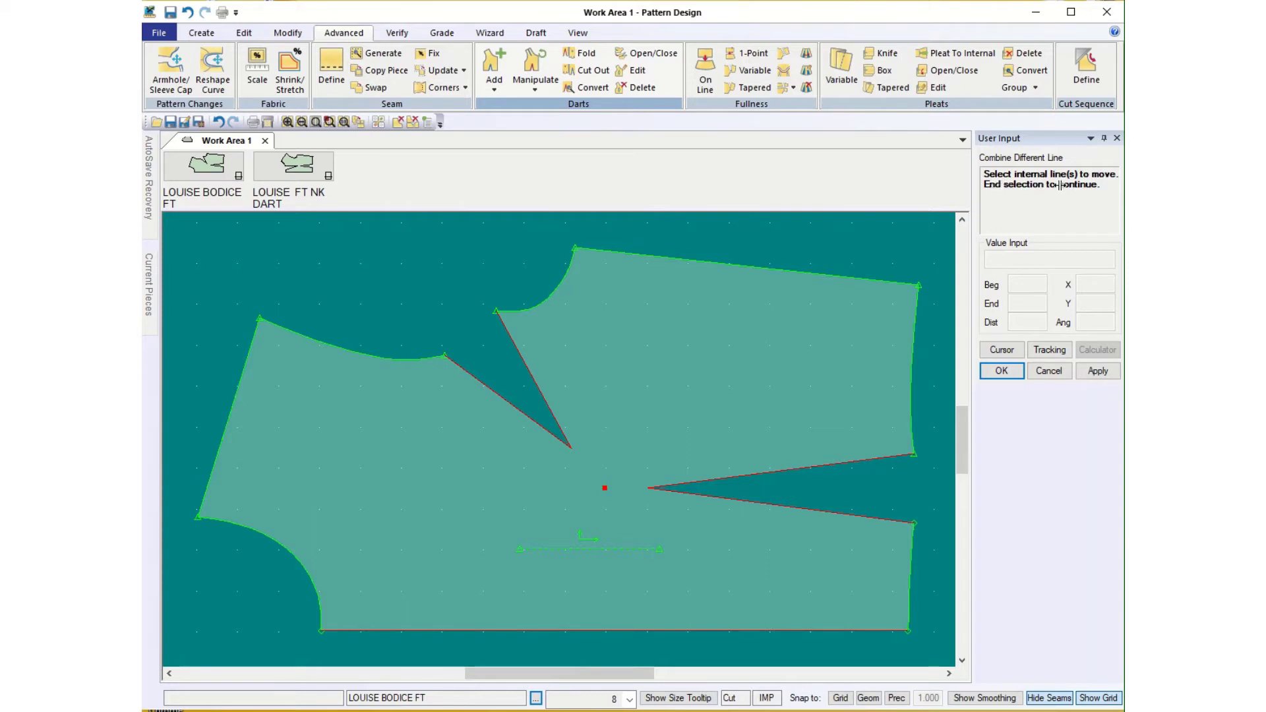
pyautogui.click(1001, 372)
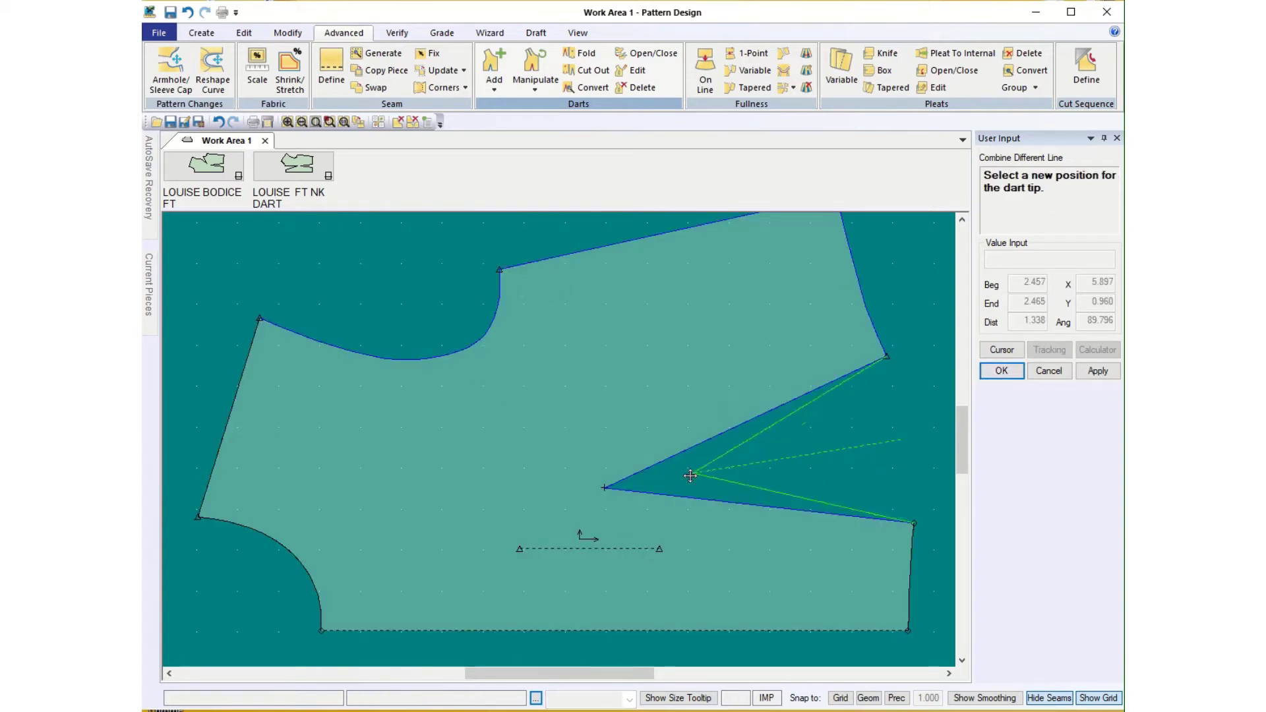
pyautogui.click(633, 497)
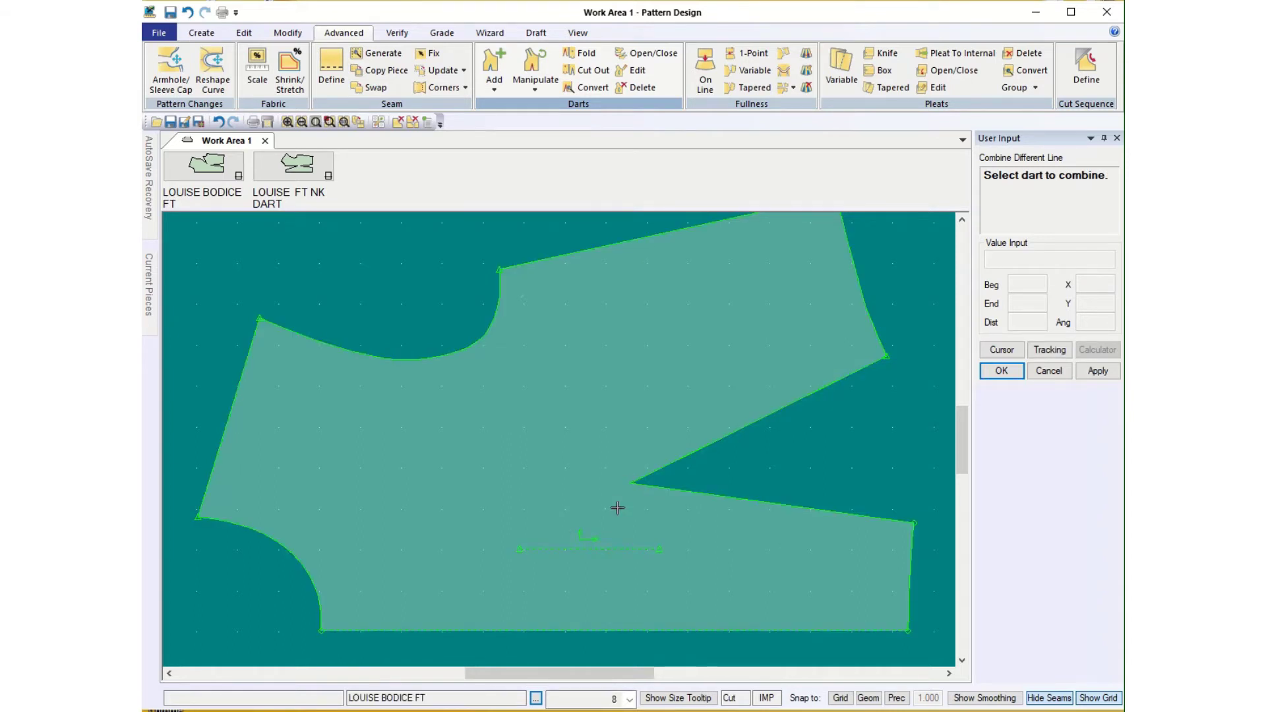
pyautogui.click(191, 15)
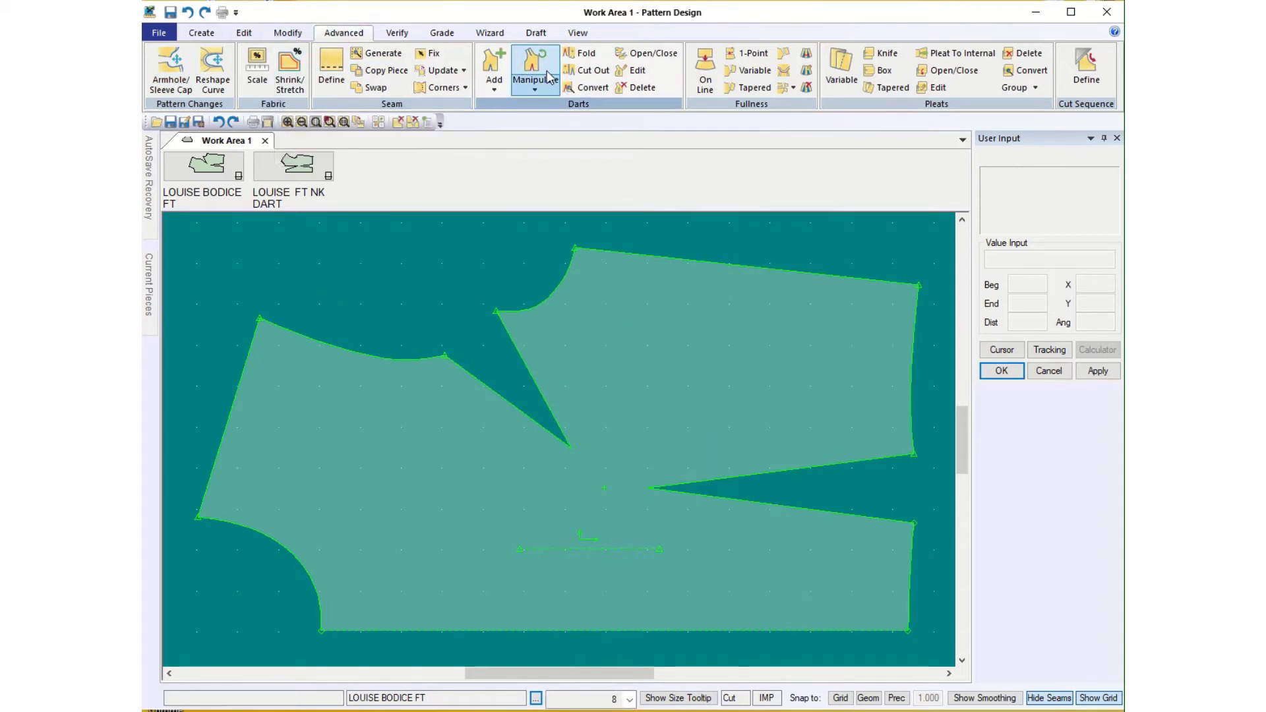
# Combine the armhole dart into the waist dart about the bust point, holding center front and placing the tip well short of the bust point
pyautogui.click(535, 88)
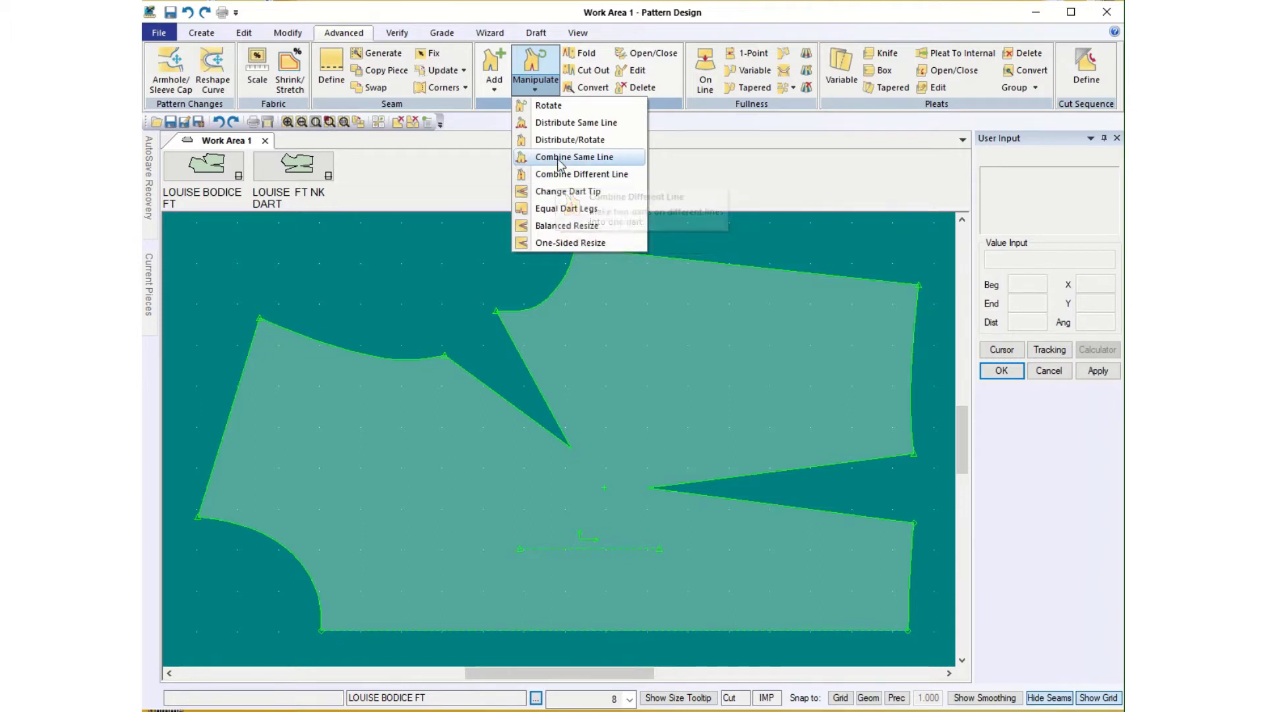
pyautogui.click(560, 175)
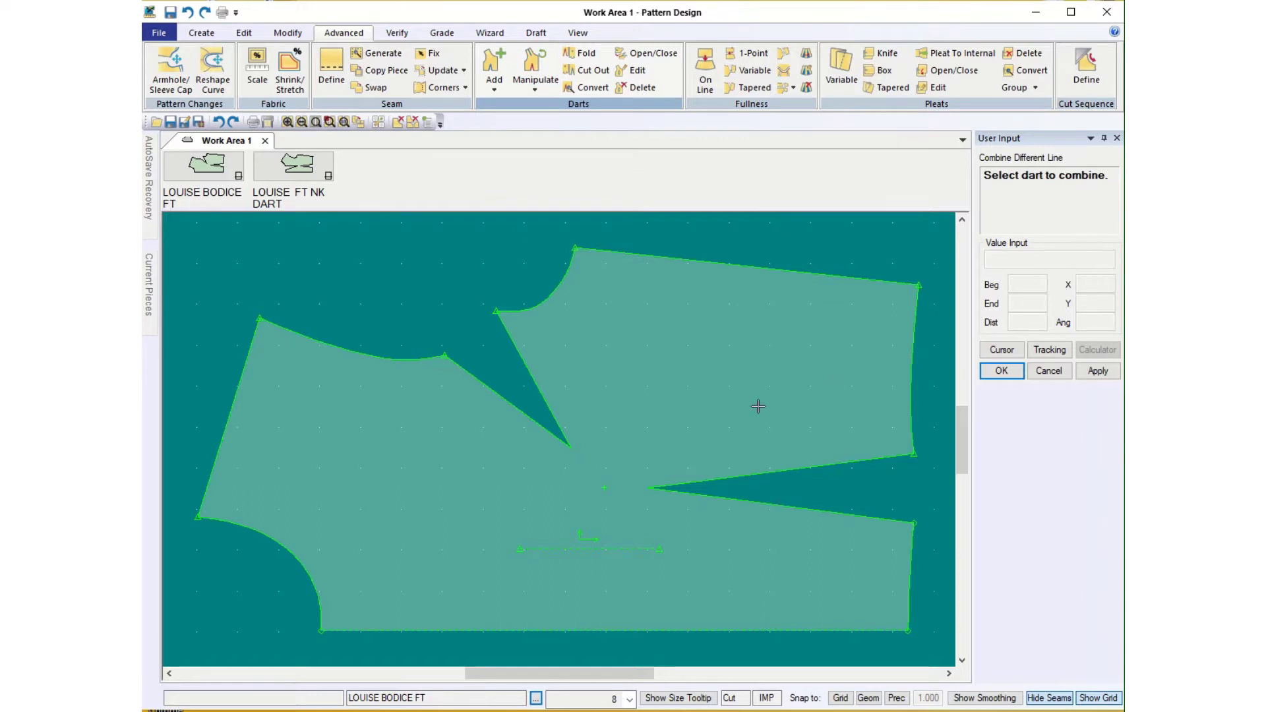
pyautogui.click(559, 422)
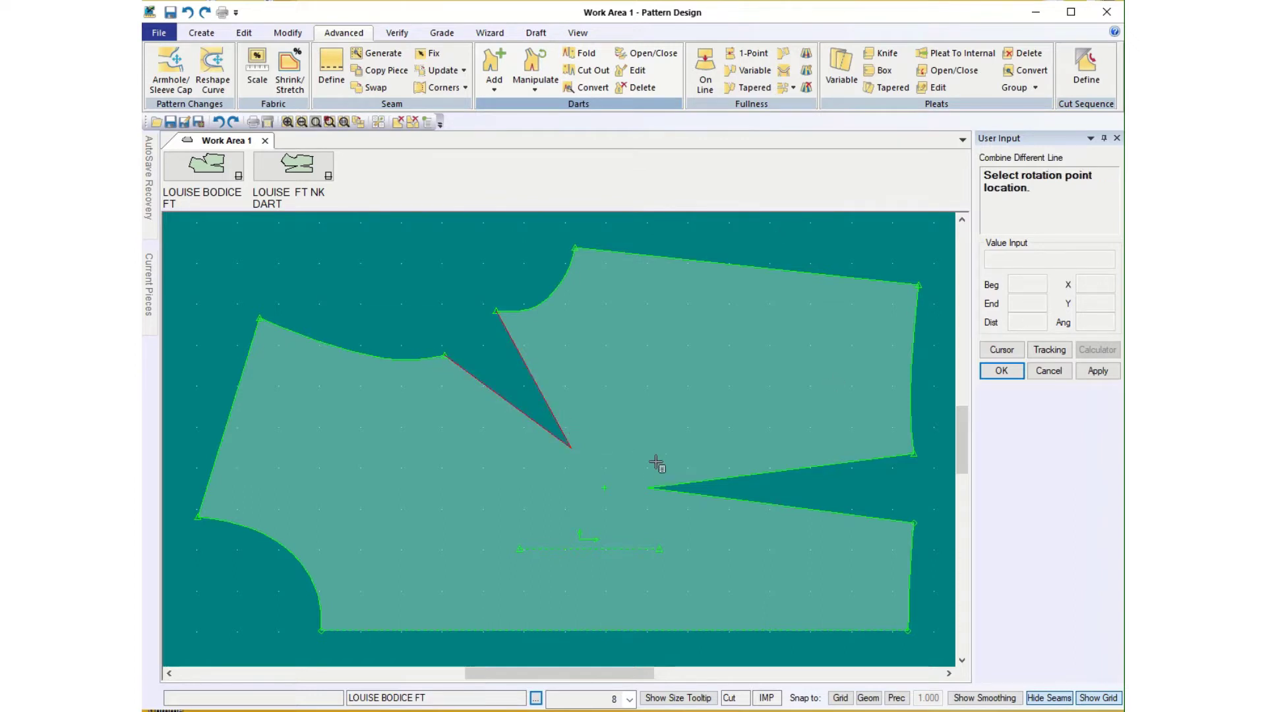
pyautogui.click(605, 488)
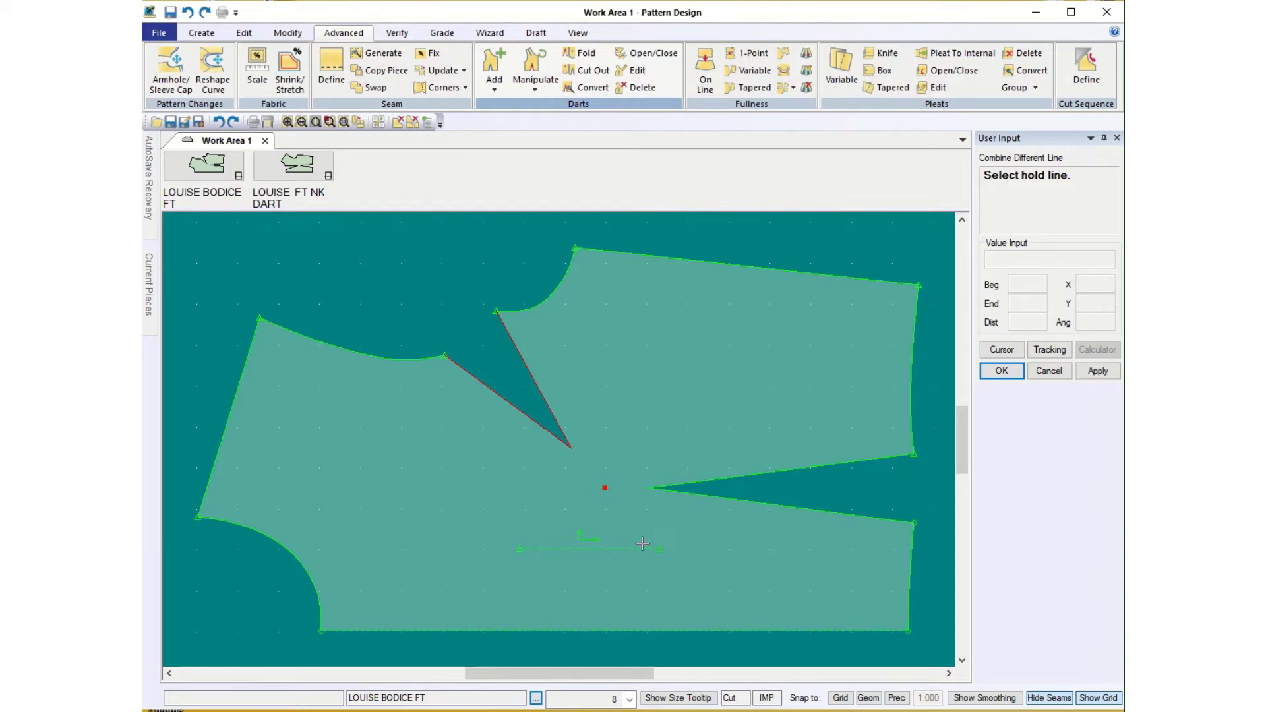
pyautogui.click(600, 631)
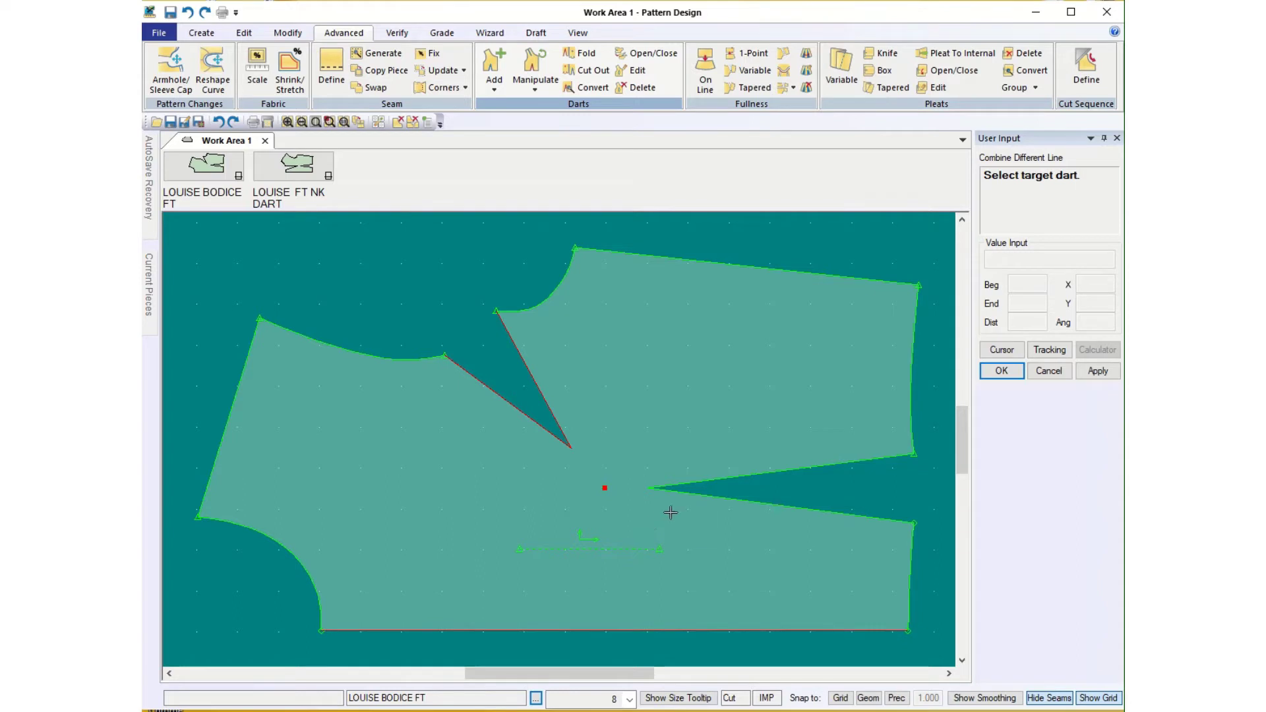
pyautogui.click(744, 475)
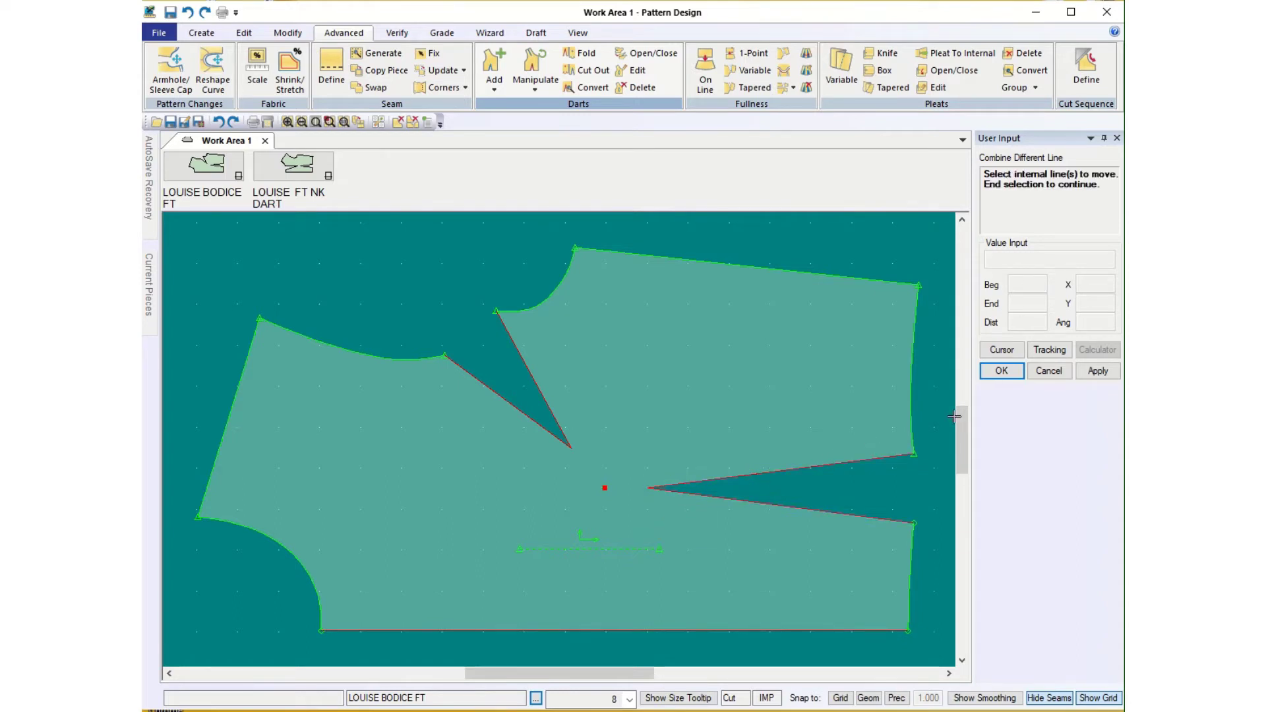
pyautogui.click(1002, 371)
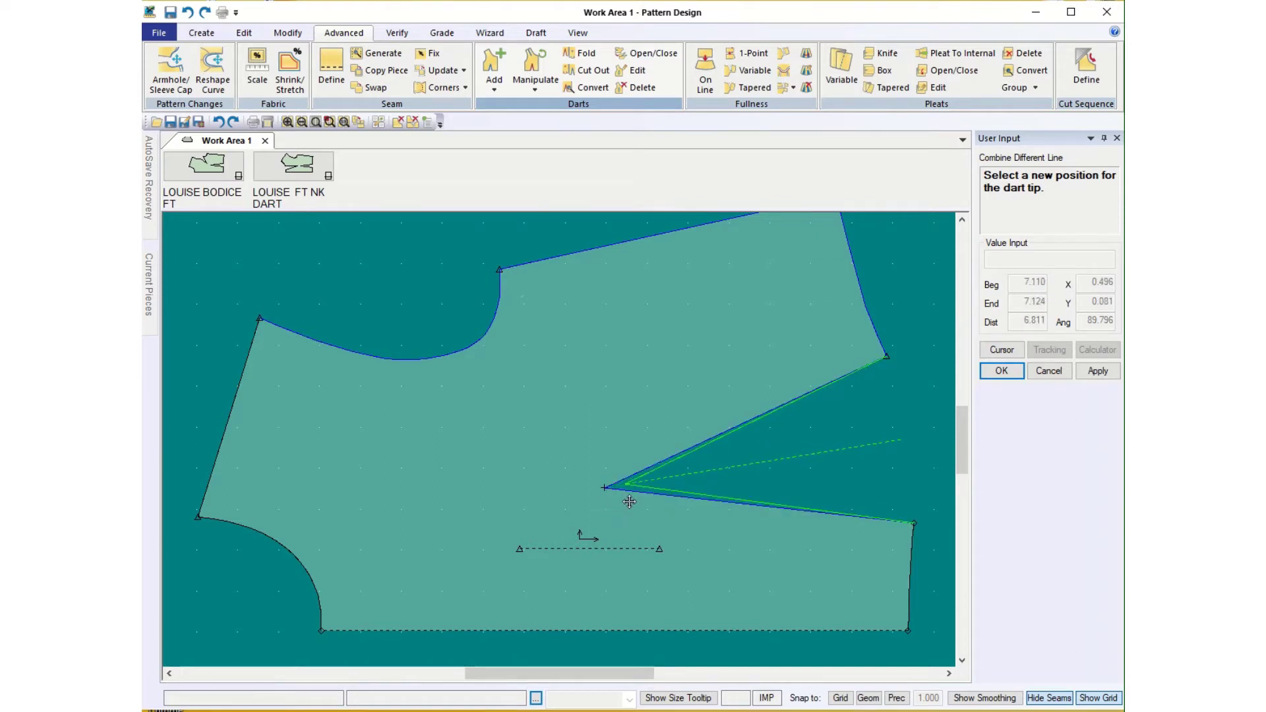
pyautogui.click(668, 501)
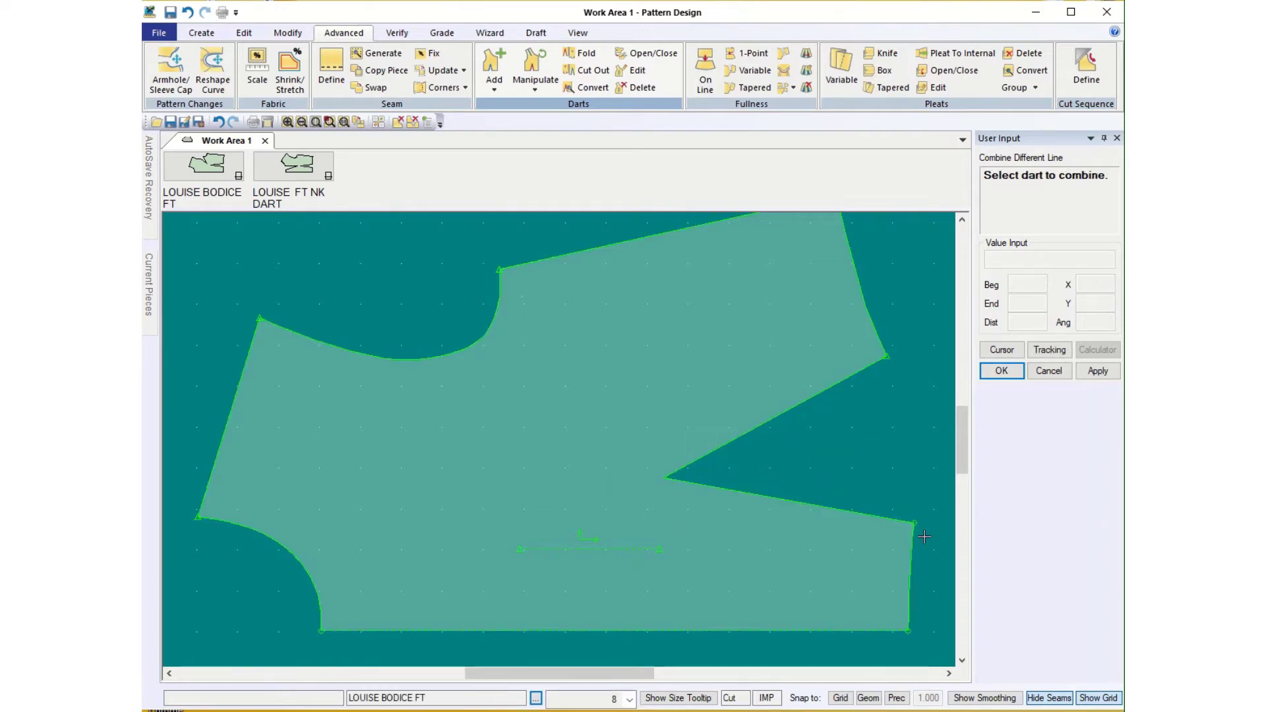
pyautogui.click(1049, 372)
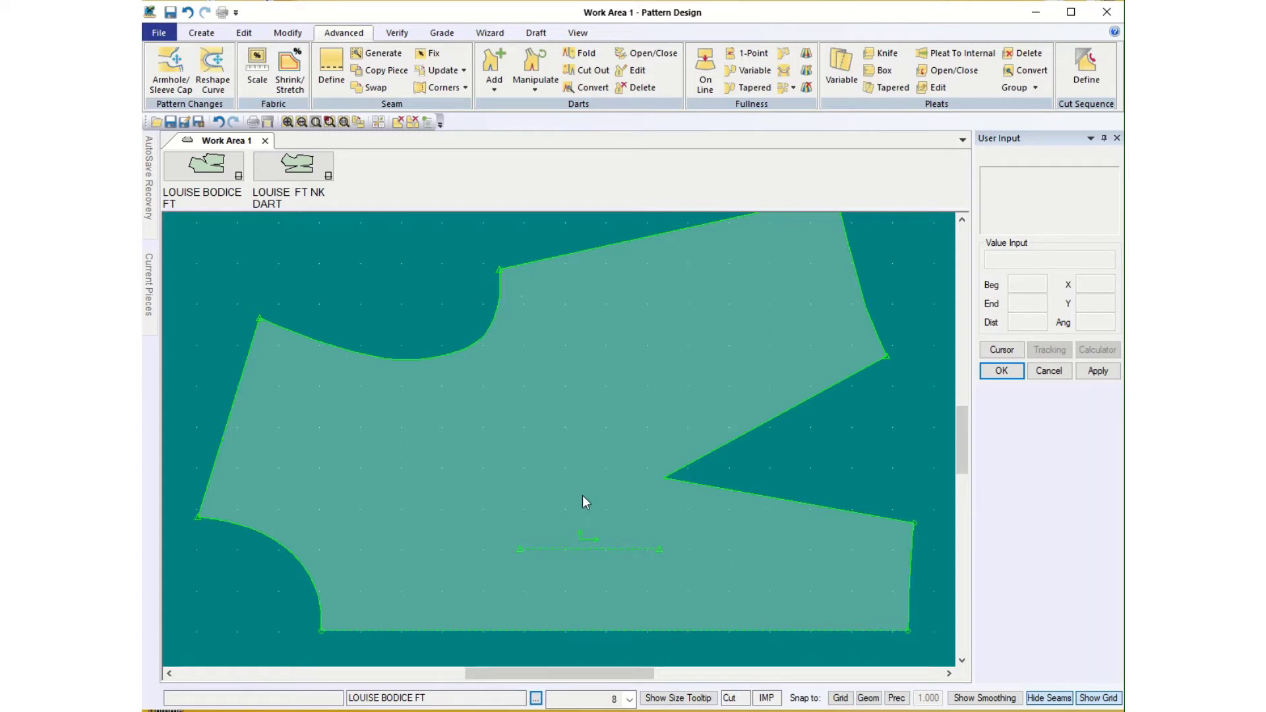
# Place the original front bodice over the combined-dart piece and inspect how closely their shoulder and neckline corners align
pyautogui.click(204, 170)
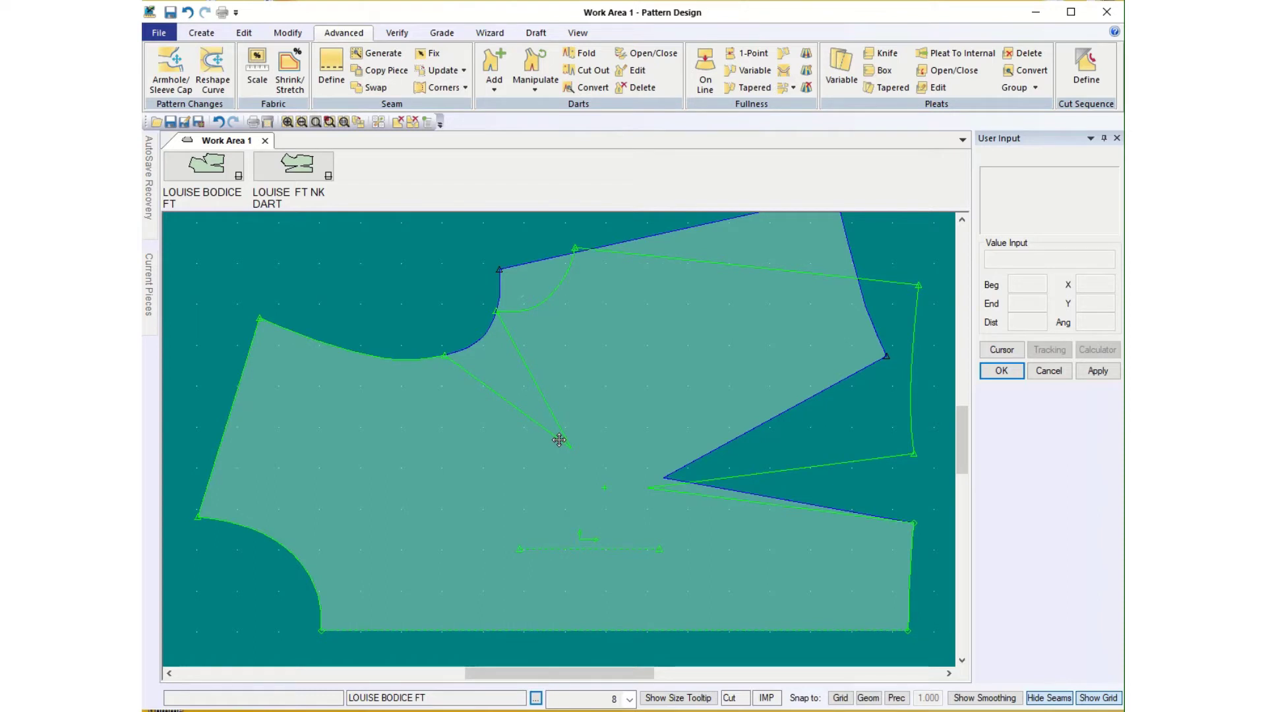
pyautogui.click(559, 440)
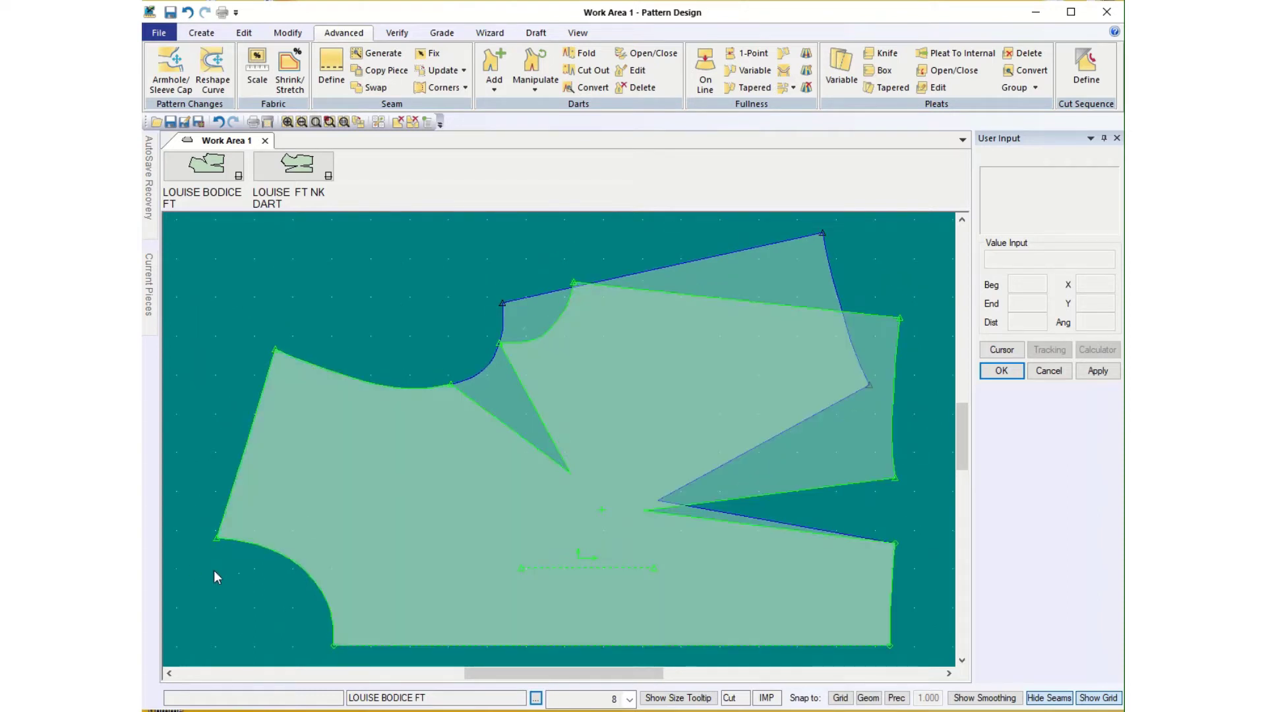
pyautogui.scroll(4, 219, 554)
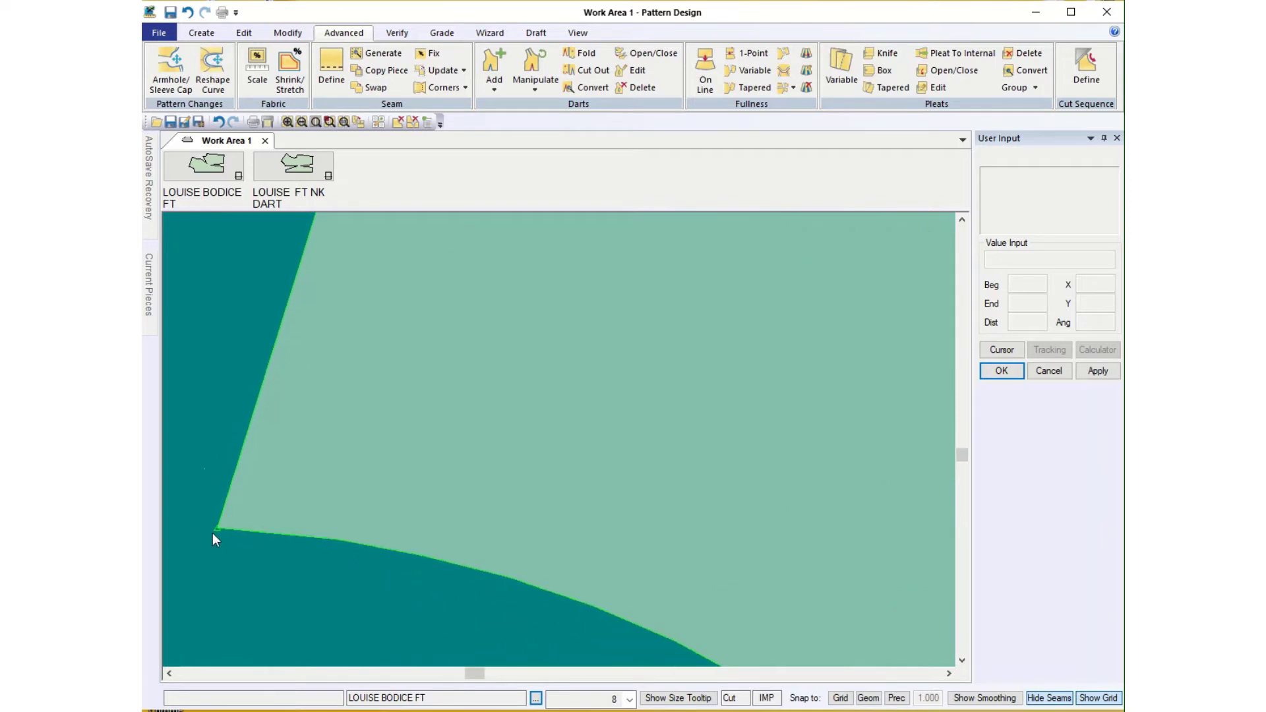
pyautogui.scroll(2, 213, 533)
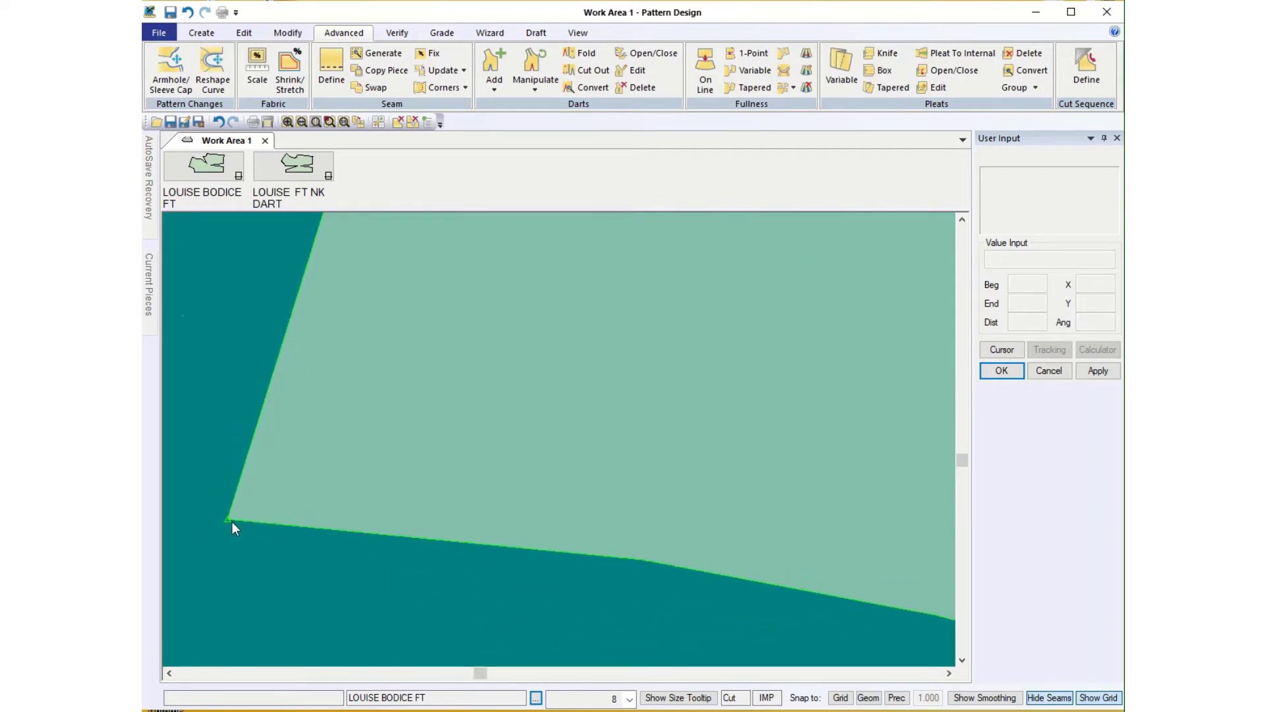
pyautogui.scroll(-2, 230, 524)
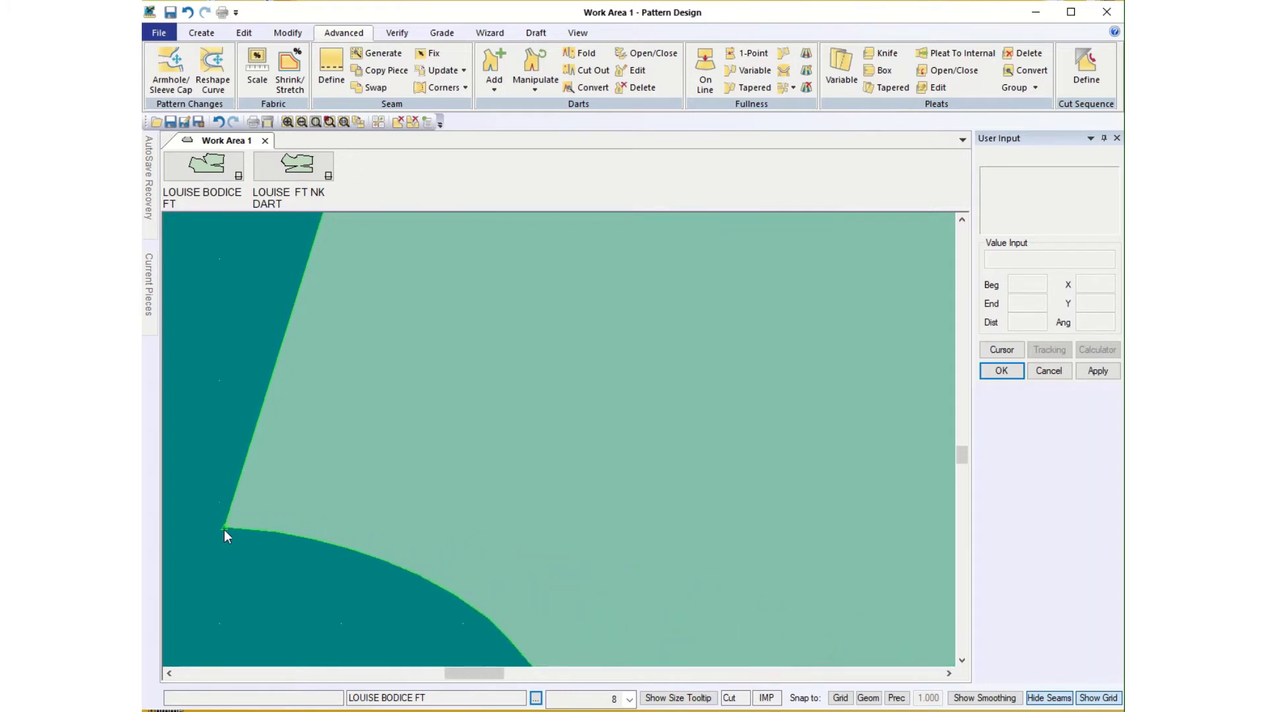
pyautogui.scroll(-5, 224, 529)
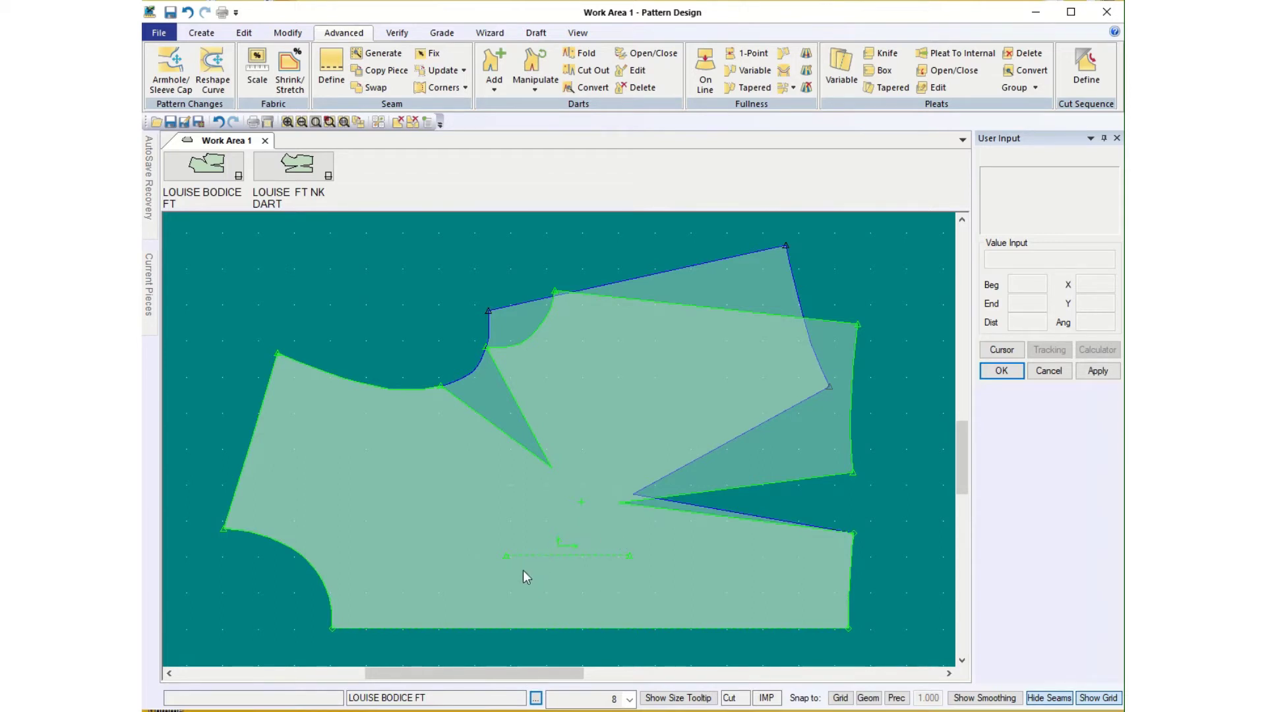
# Align the original front bodice over the combined-dart piece with Set and Rotate, matching their shoulder-neckline corners and neckline curves
pyautogui.click(370, 561)
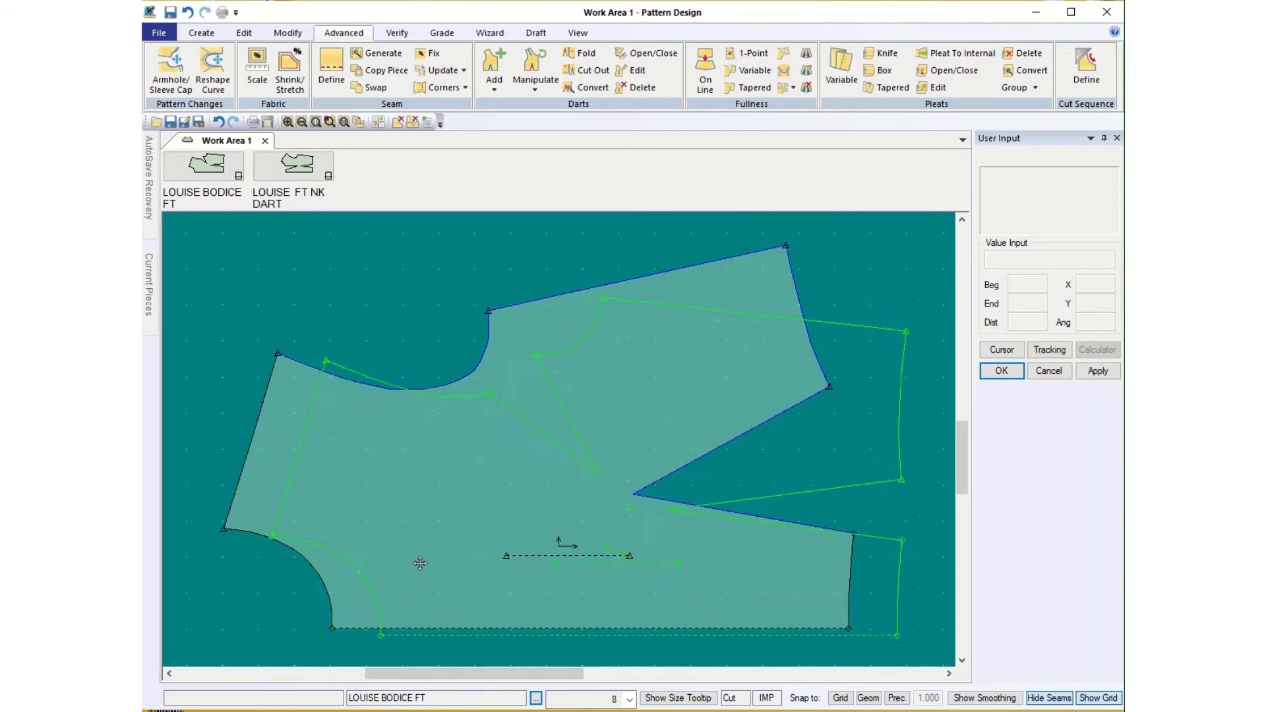
pyautogui.click(459, 478)
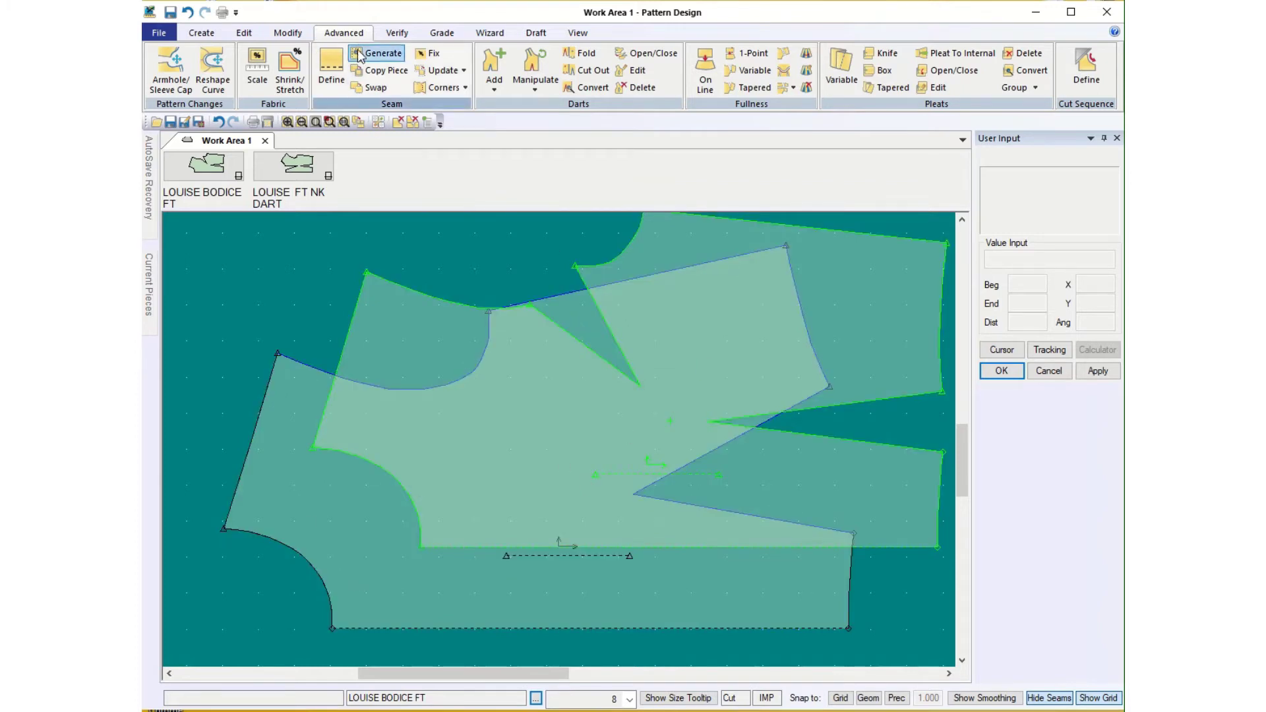
pyautogui.click(288, 34)
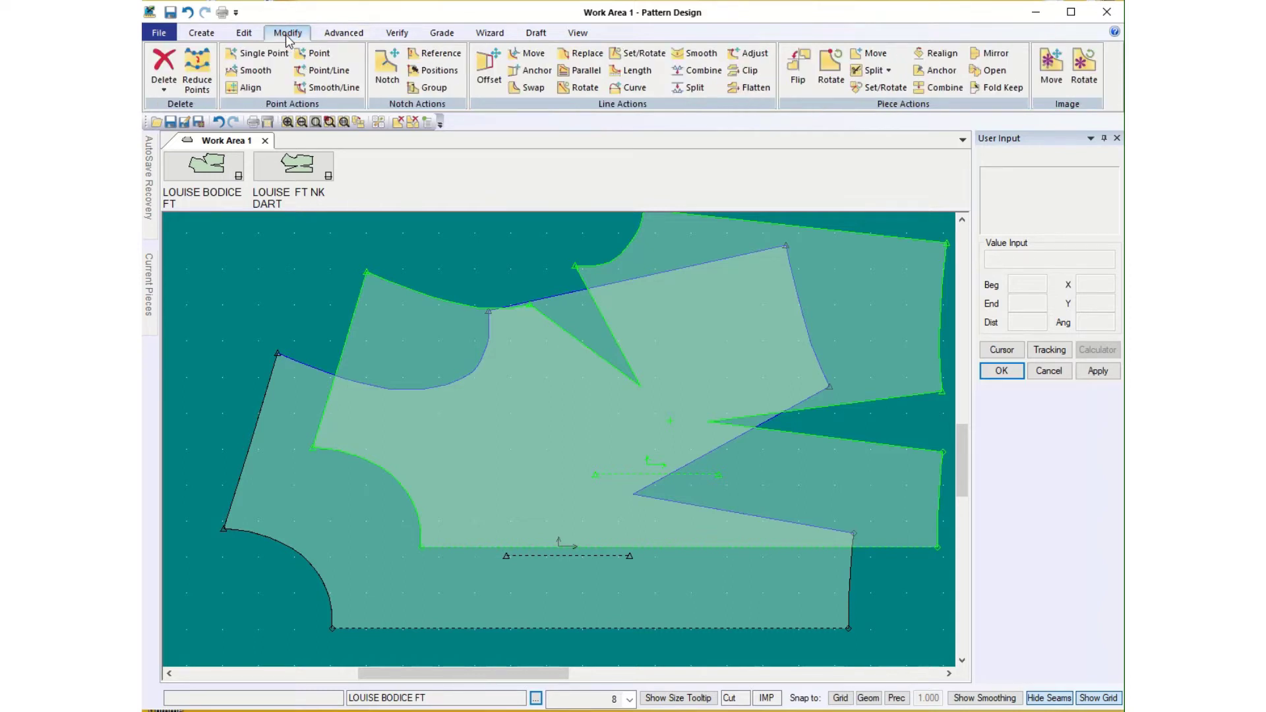
pyautogui.click(880, 89)
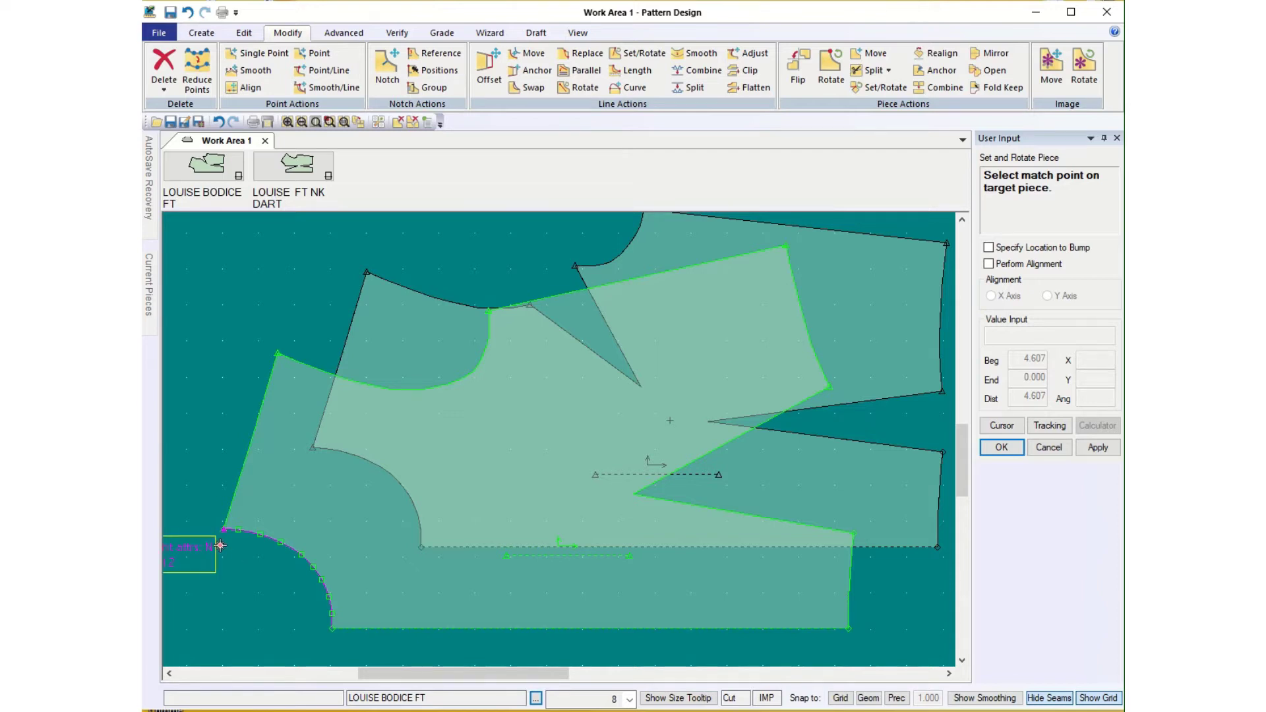
pyautogui.click(221, 545)
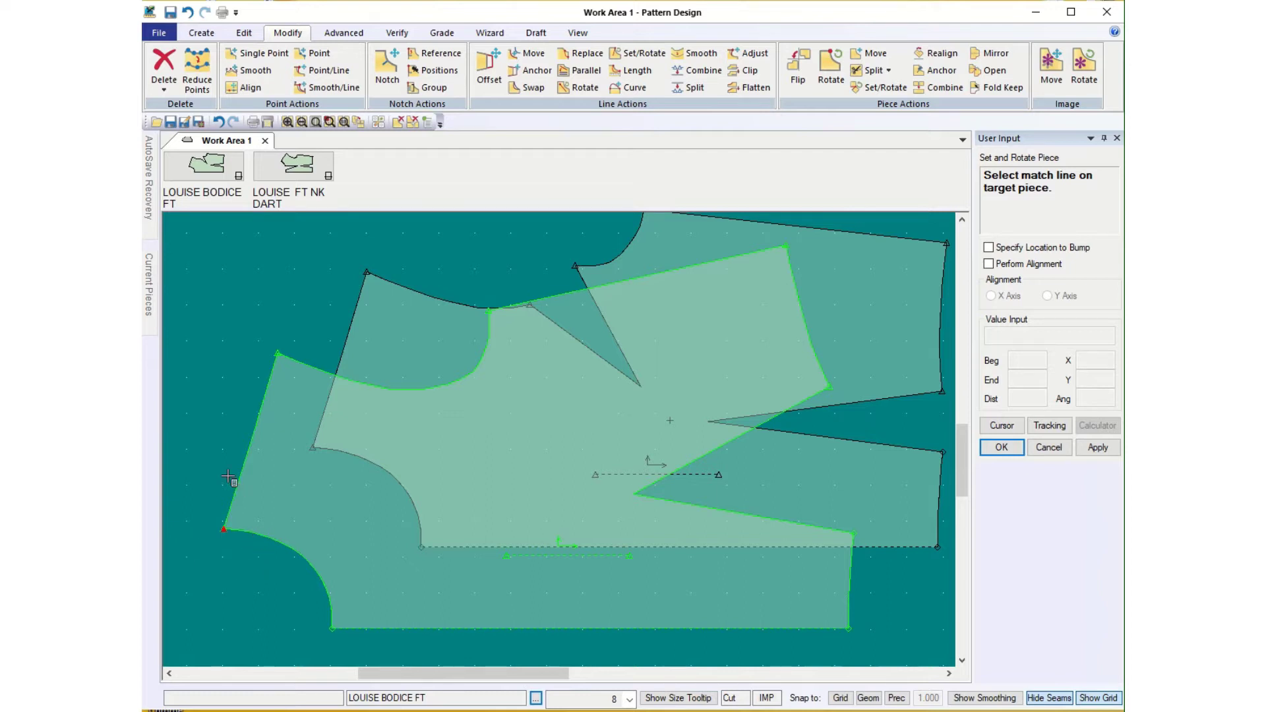
pyautogui.click(259, 536)
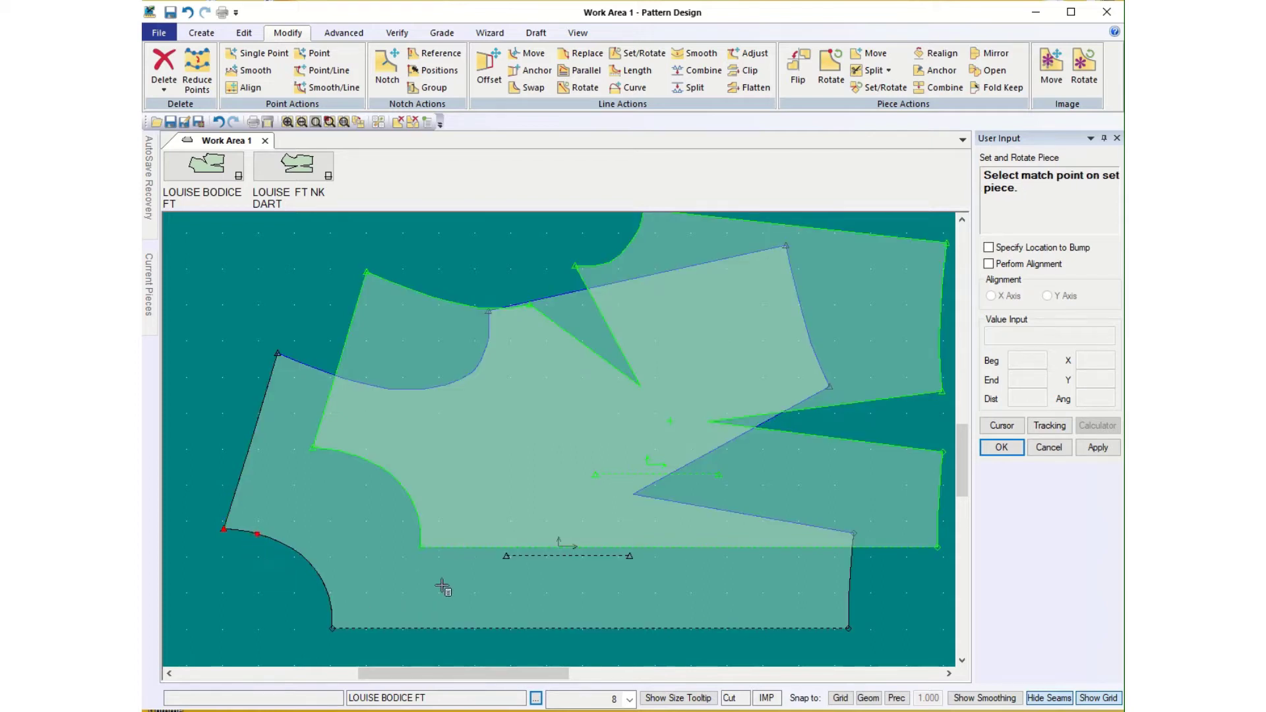
pyautogui.click(310, 449)
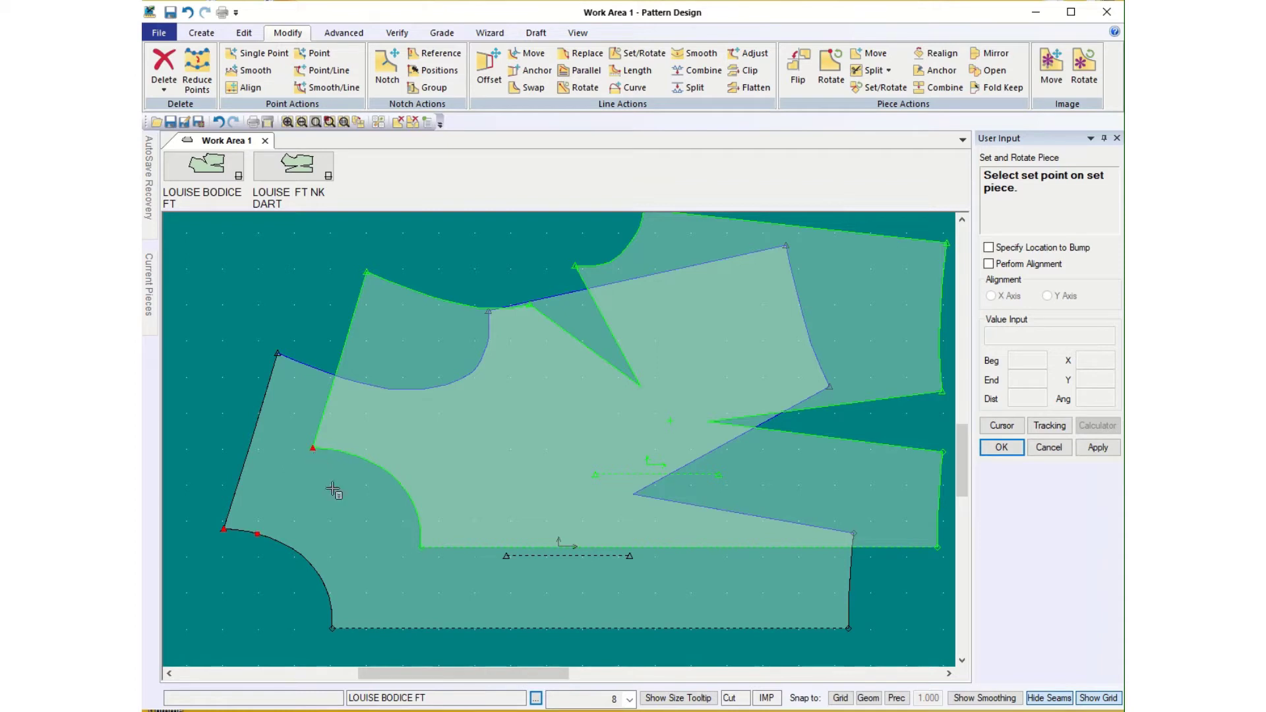
pyautogui.click(343, 454)
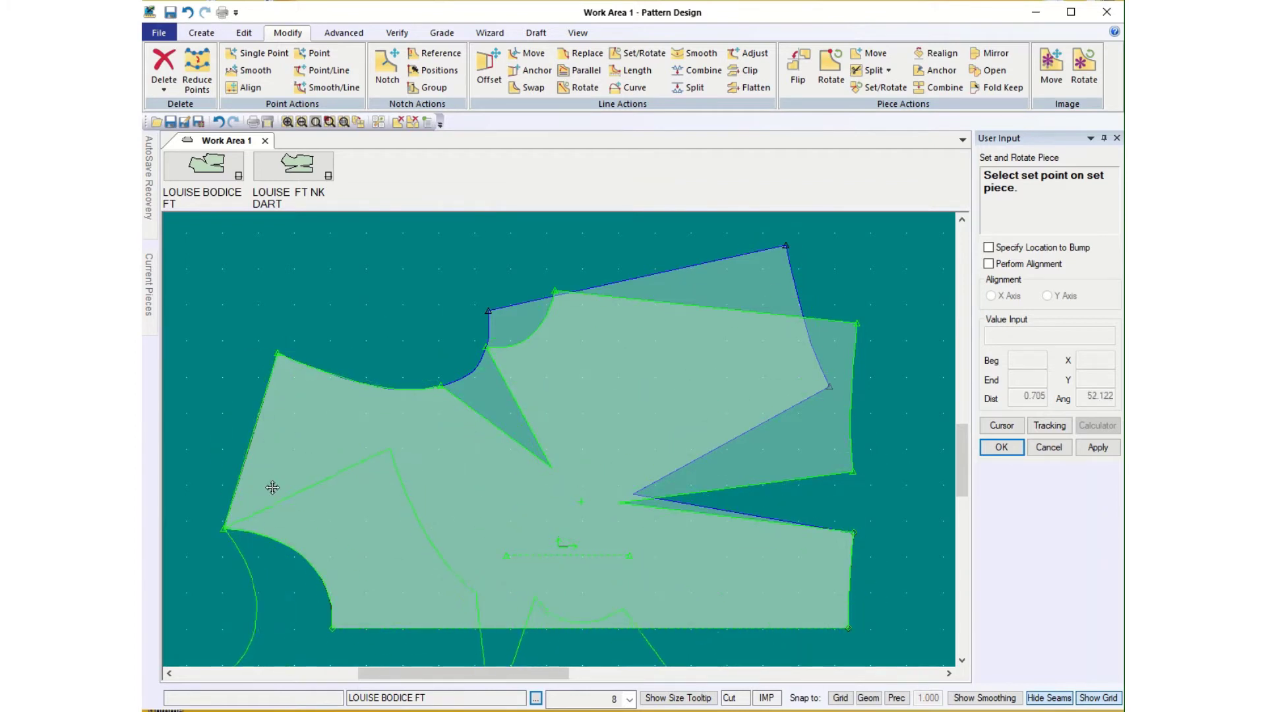
pyautogui.click(1049, 449)
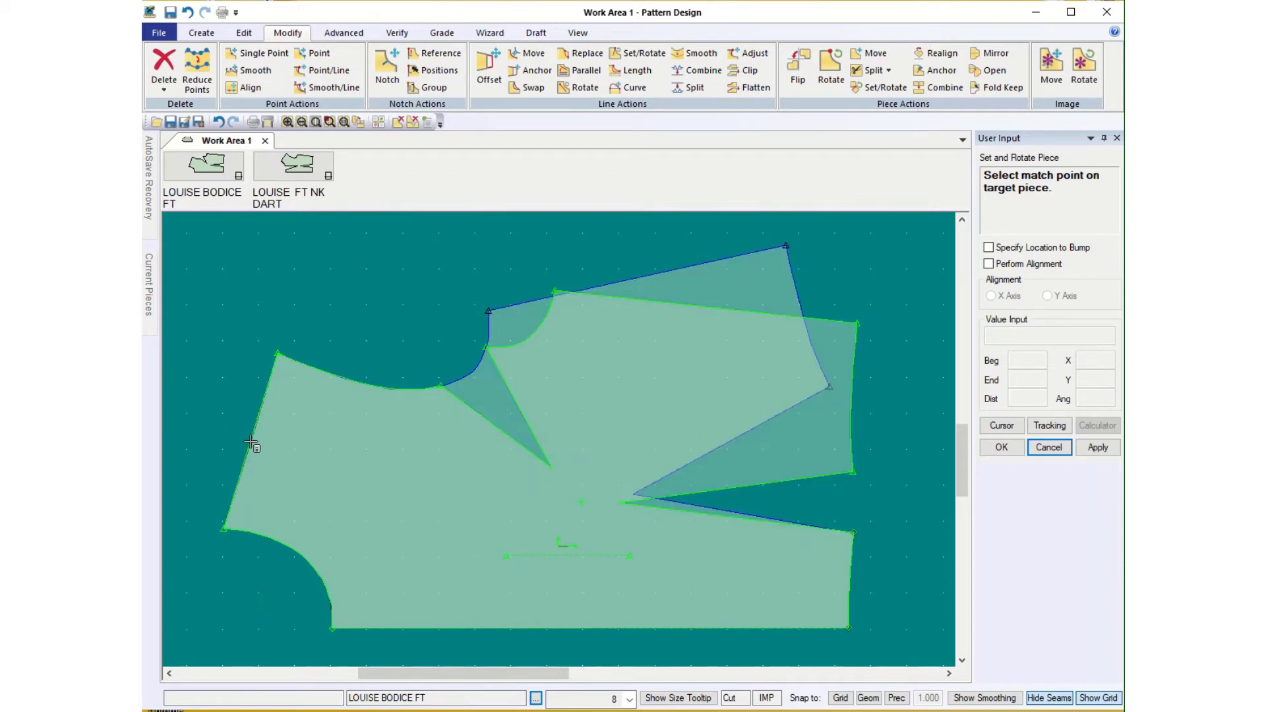
# Examine how the aligned outlines of the original and combined-dart bodices compare along the shoulder, armhole and darts
pyautogui.scroll(5, 247, 449)
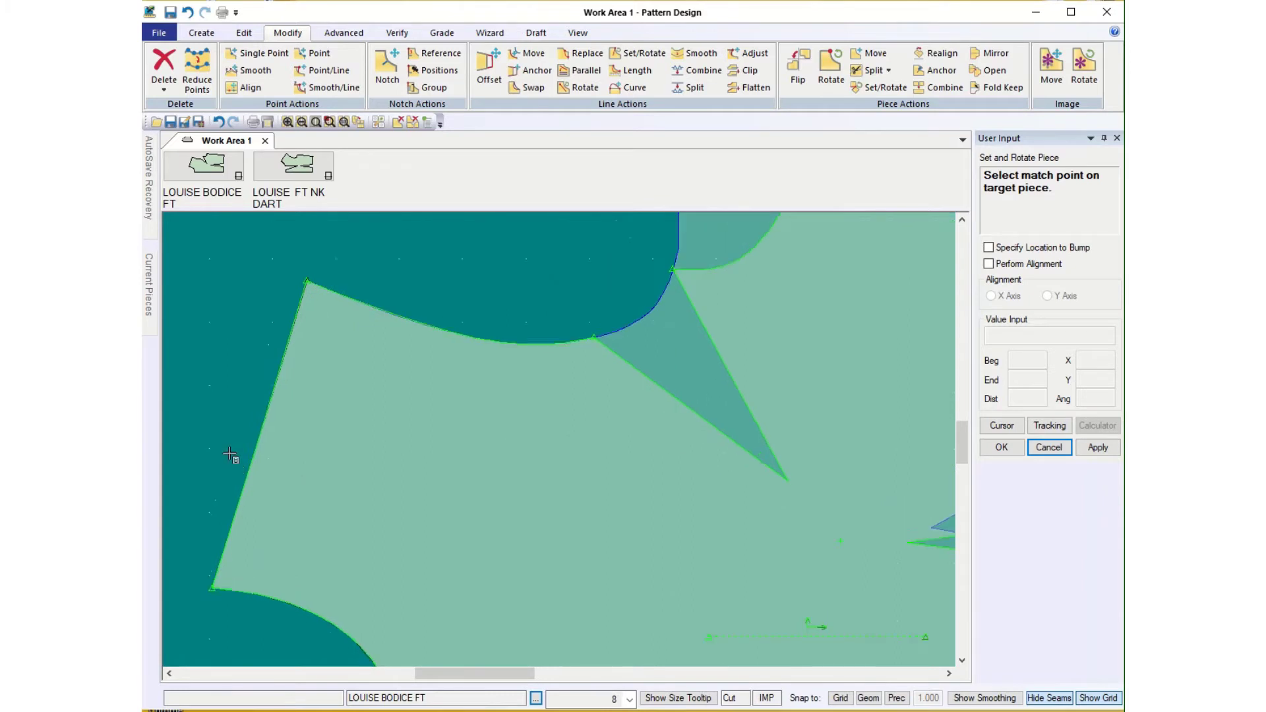
pyautogui.scroll(1, 248, 449)
pyautogui.scroll(-4, 294, 461)
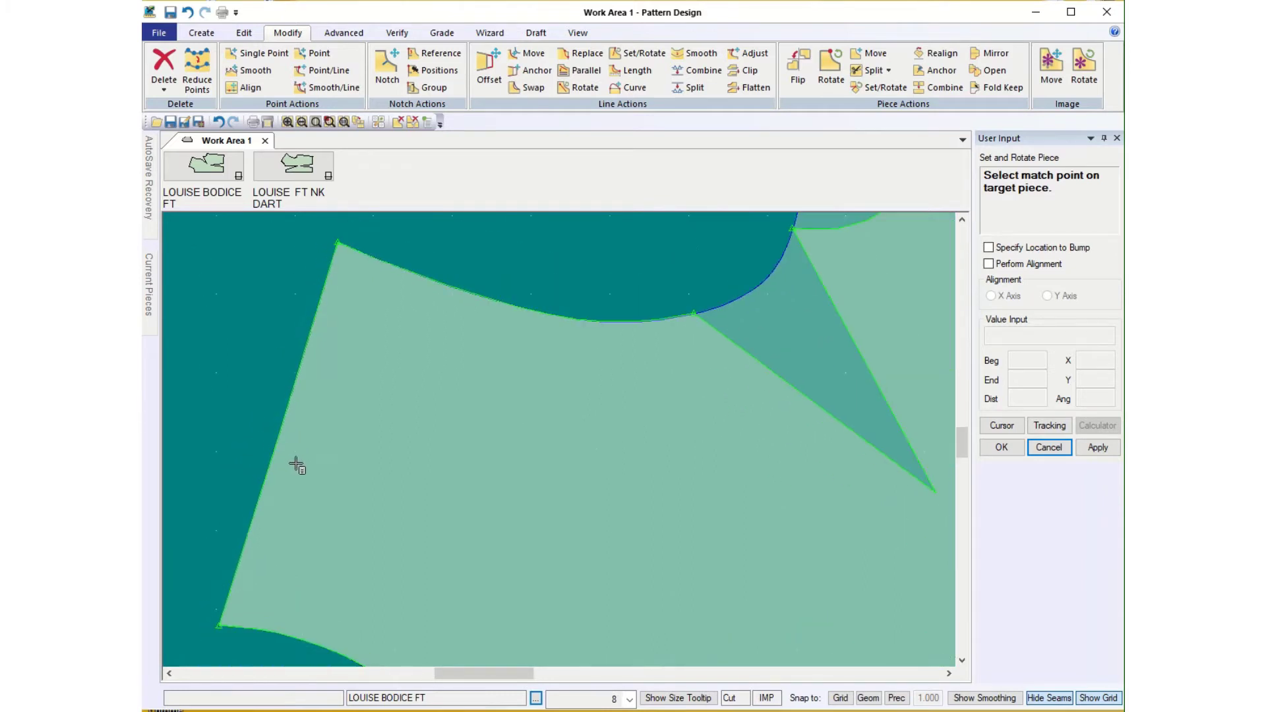
pyautogui.scroll(-3, 299, 466)
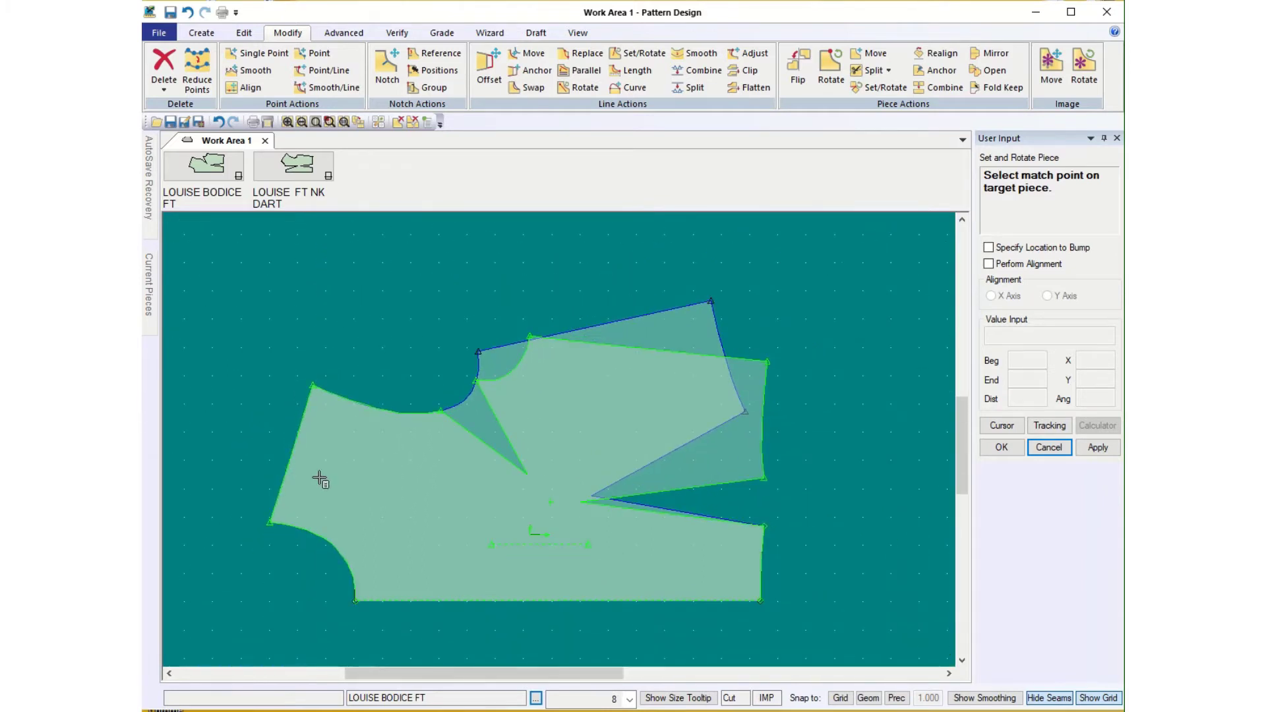
pyautogui.scroll(3, 572, 558)
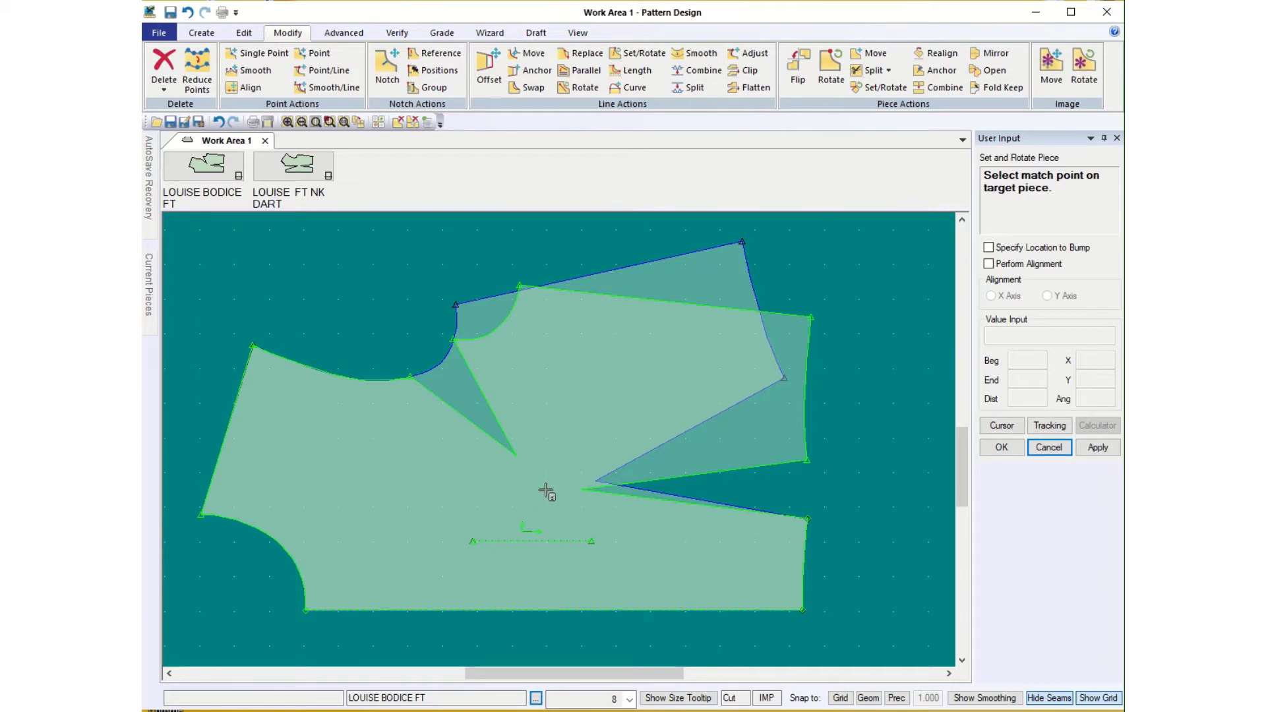
# Copy the bust point mark from the original front bodice onto the combined-dart piece, making one copy
pyautogui.click(199, 34)
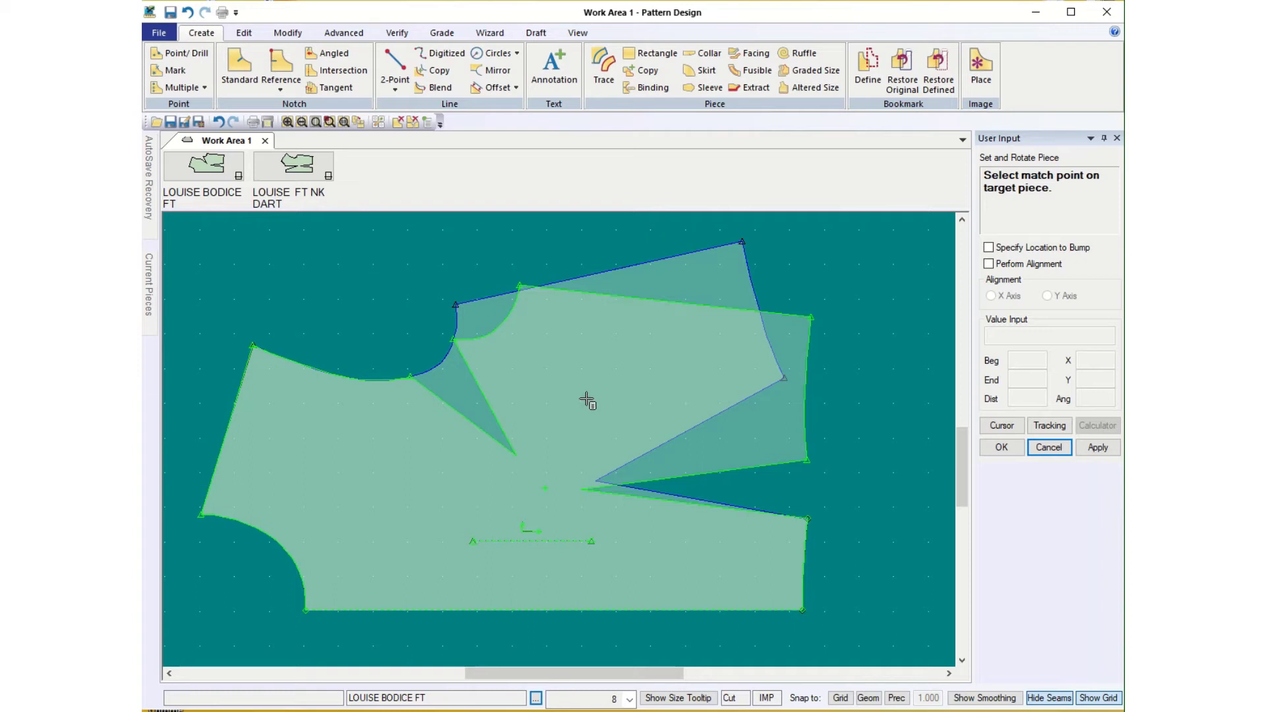
pyautogui.click(549, 476)
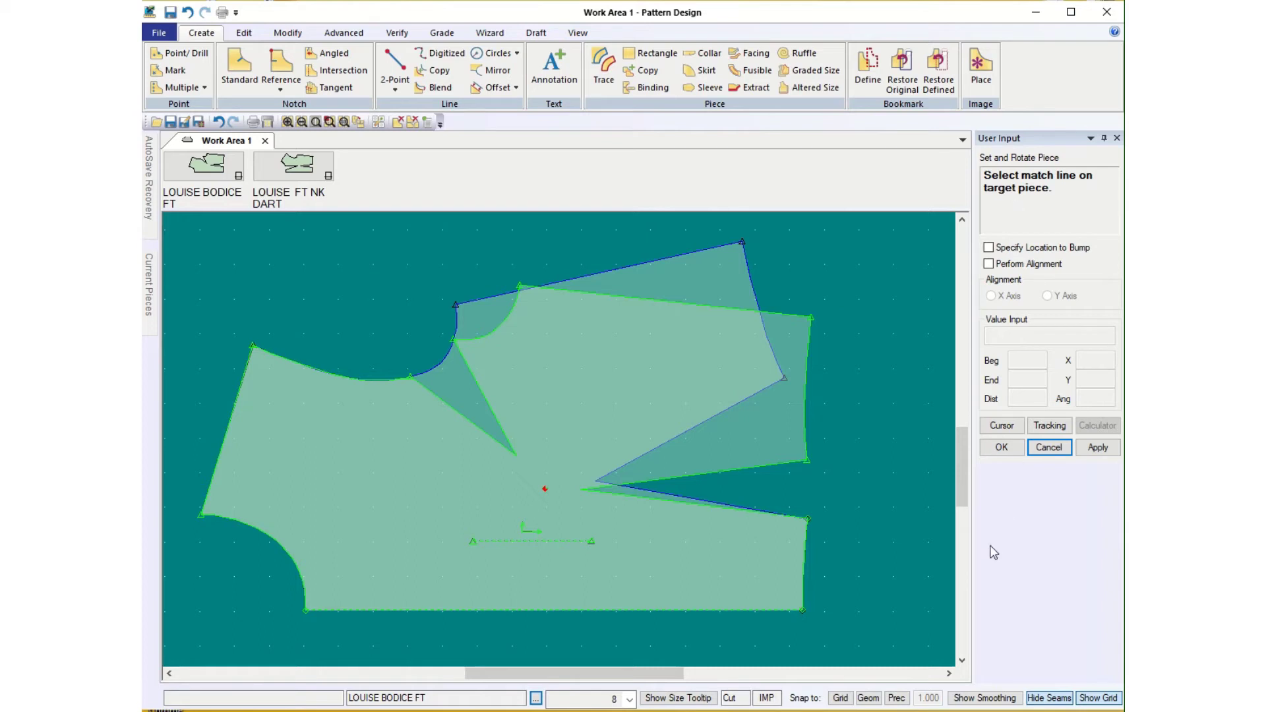
pyautogui.click(1049, 446)
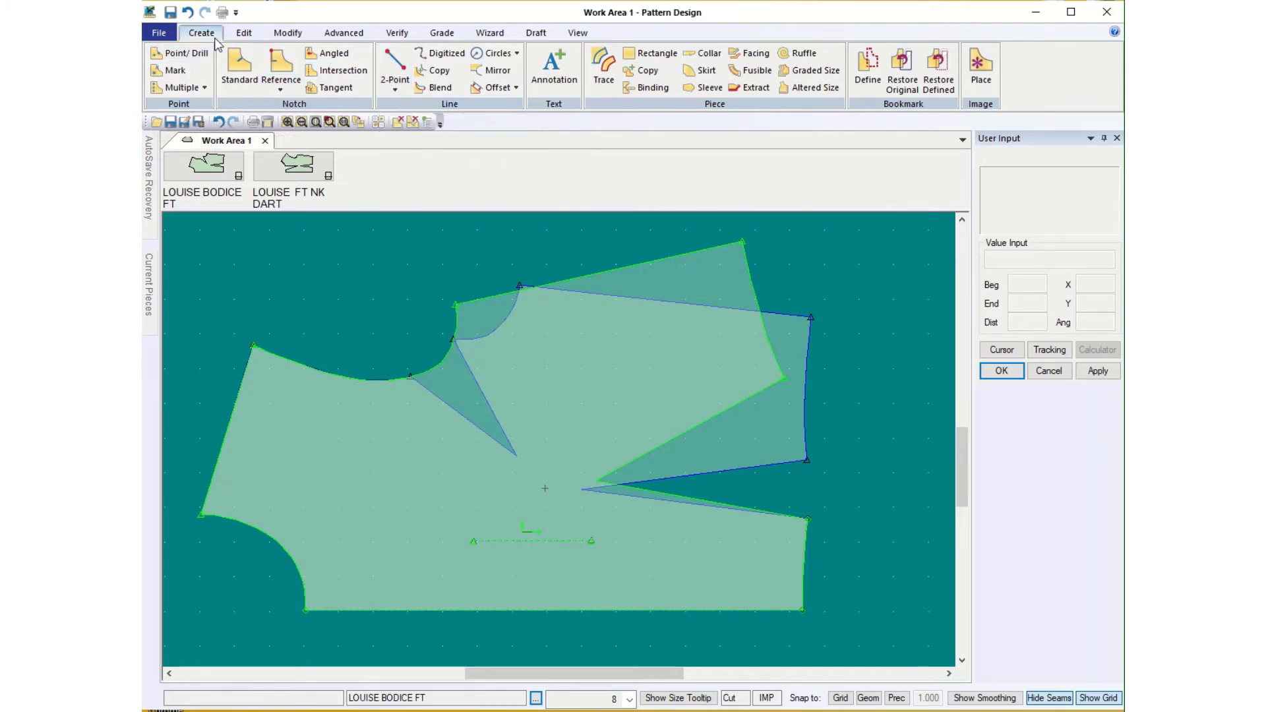
pyautogui.click(432, 69)
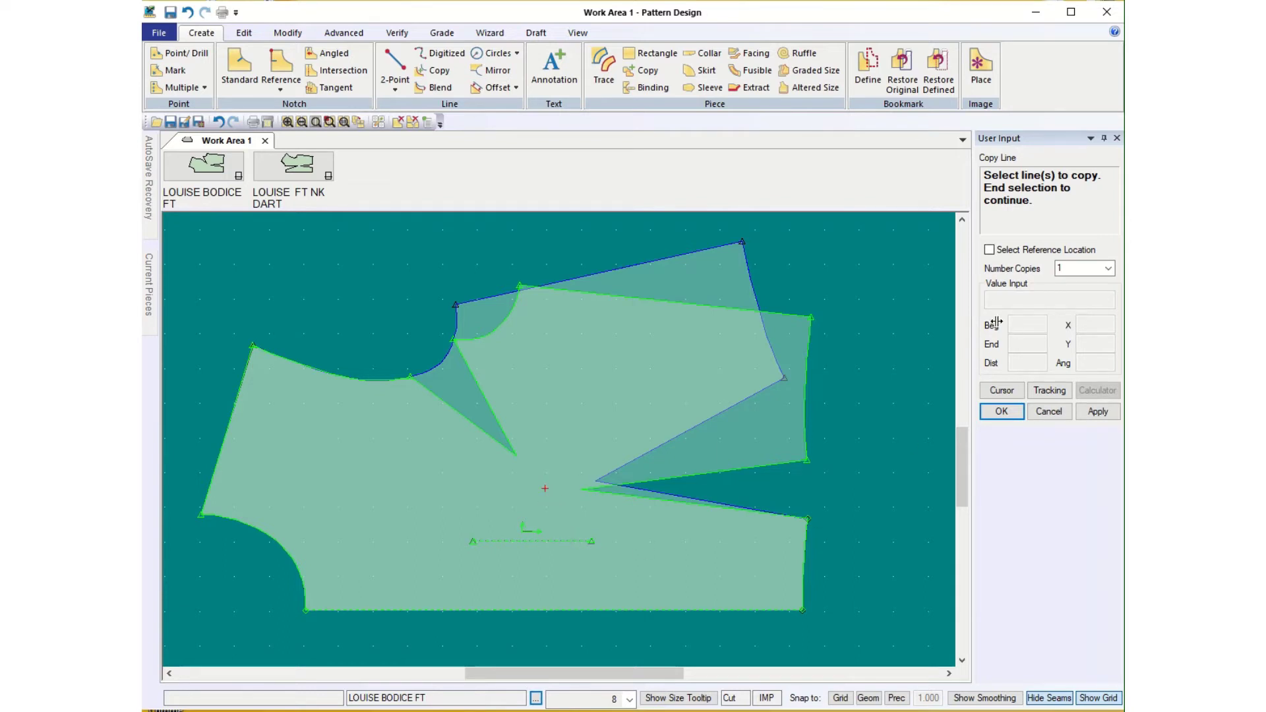
pyautogui.click(1000, 412)
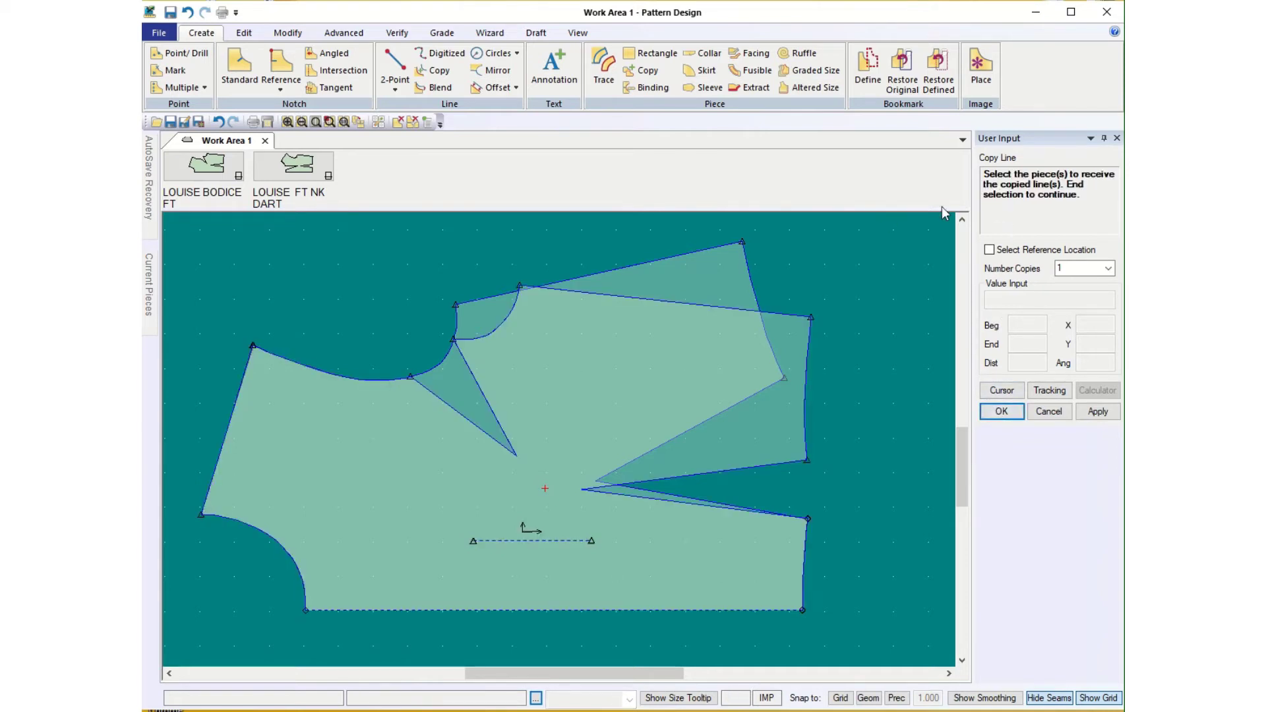
pyautogui.click(689, 280)
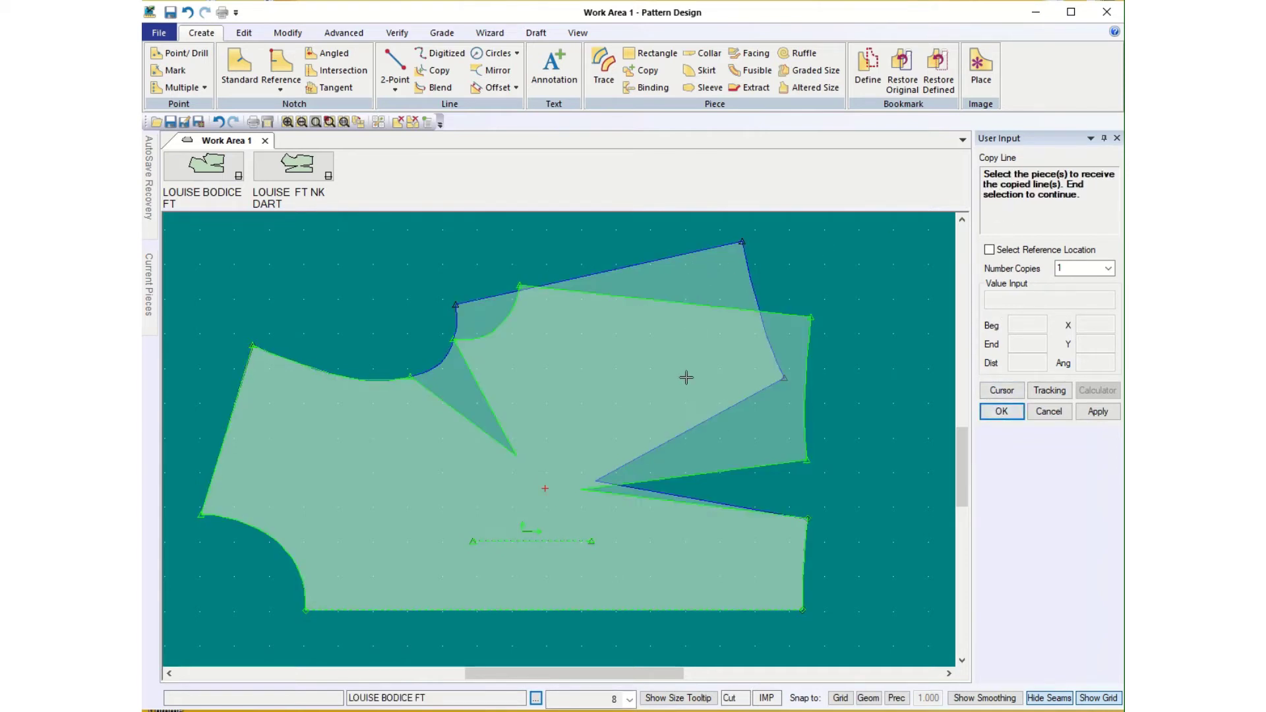
pyautogui.click(713, 258)
pyautogui.click(1001, 412)
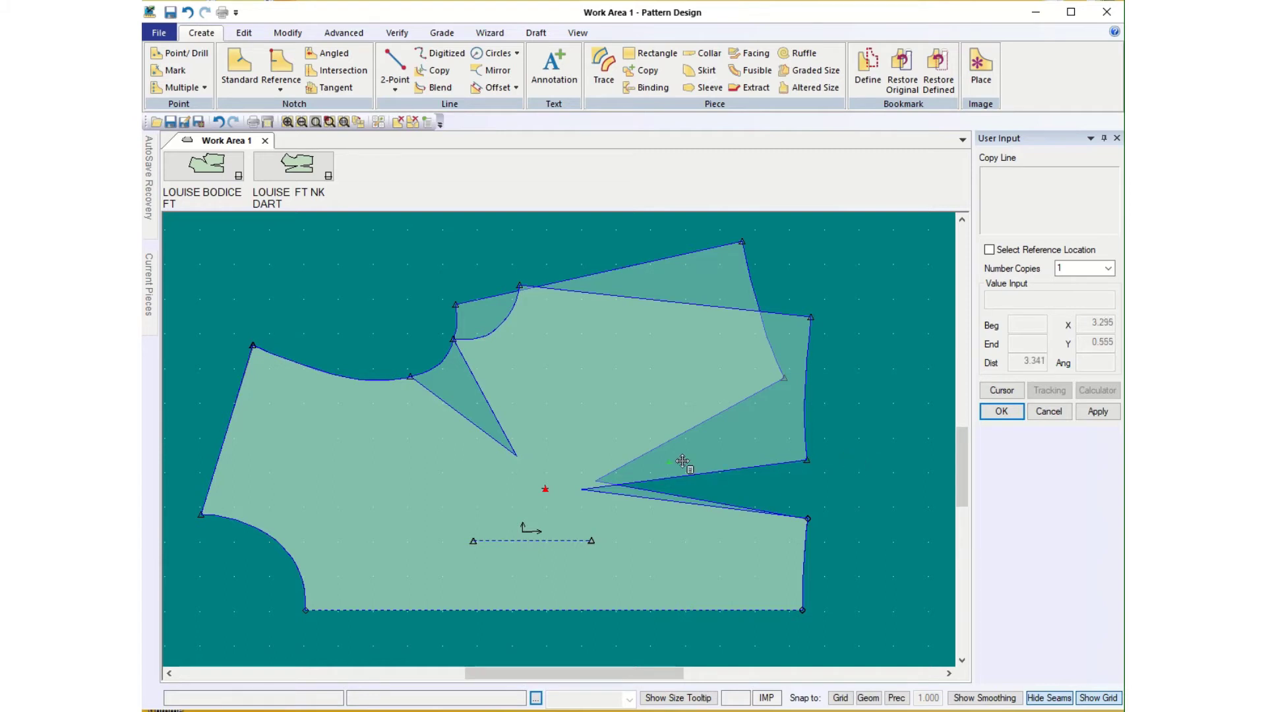
pyautogui.click(1045, 410)
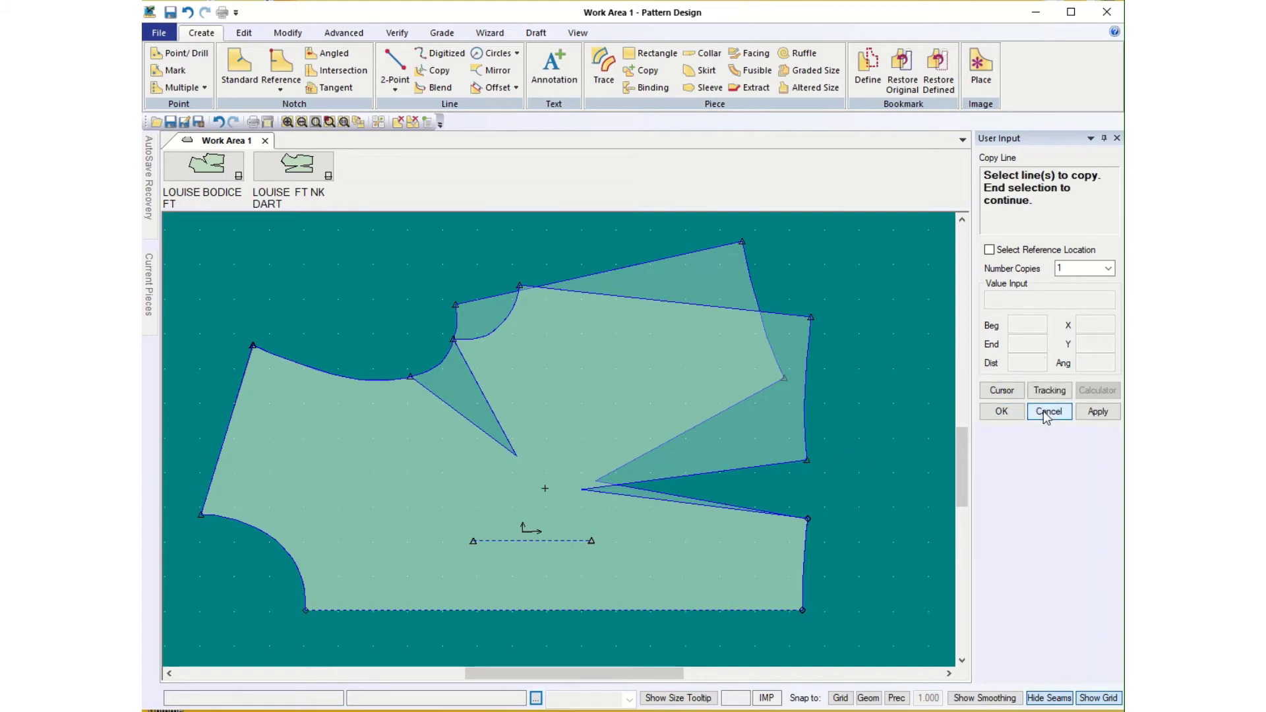
pyautogui.click(1001, 412)
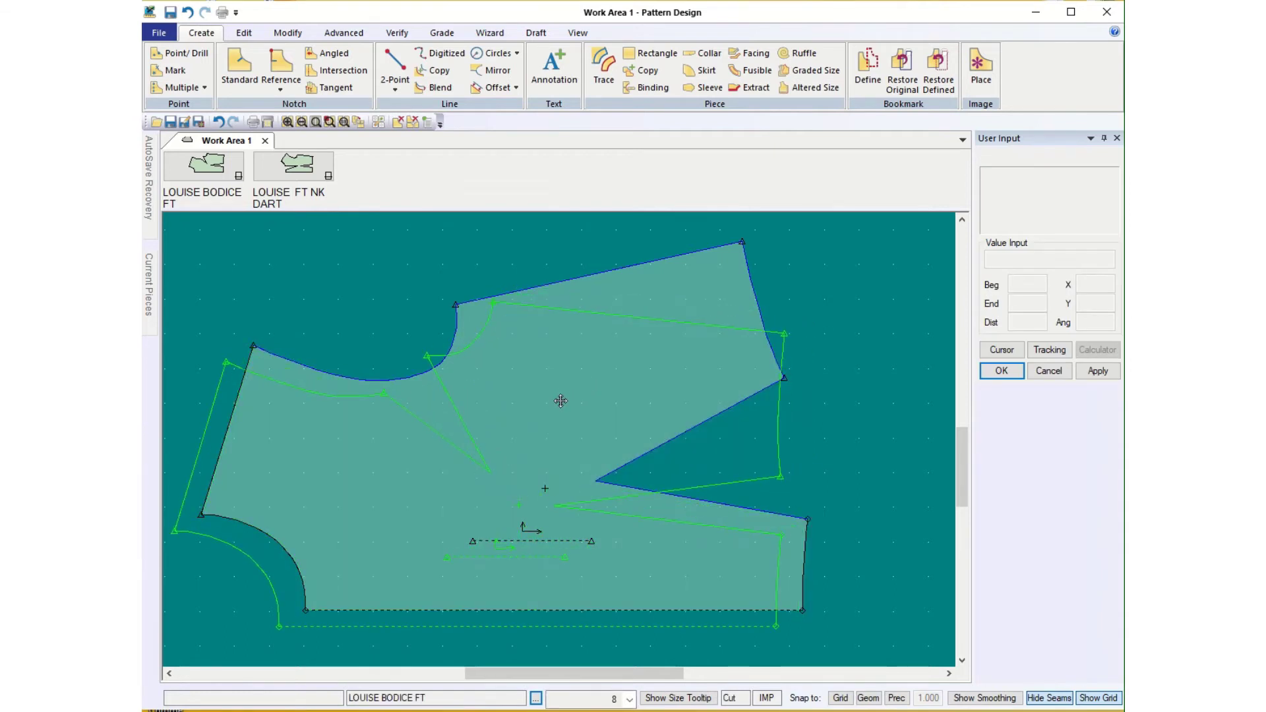
# Move the original bodice aside to check the bust point on the combined-dart piece, and lay it roughly back over it
pyautogui.click(891, 241)
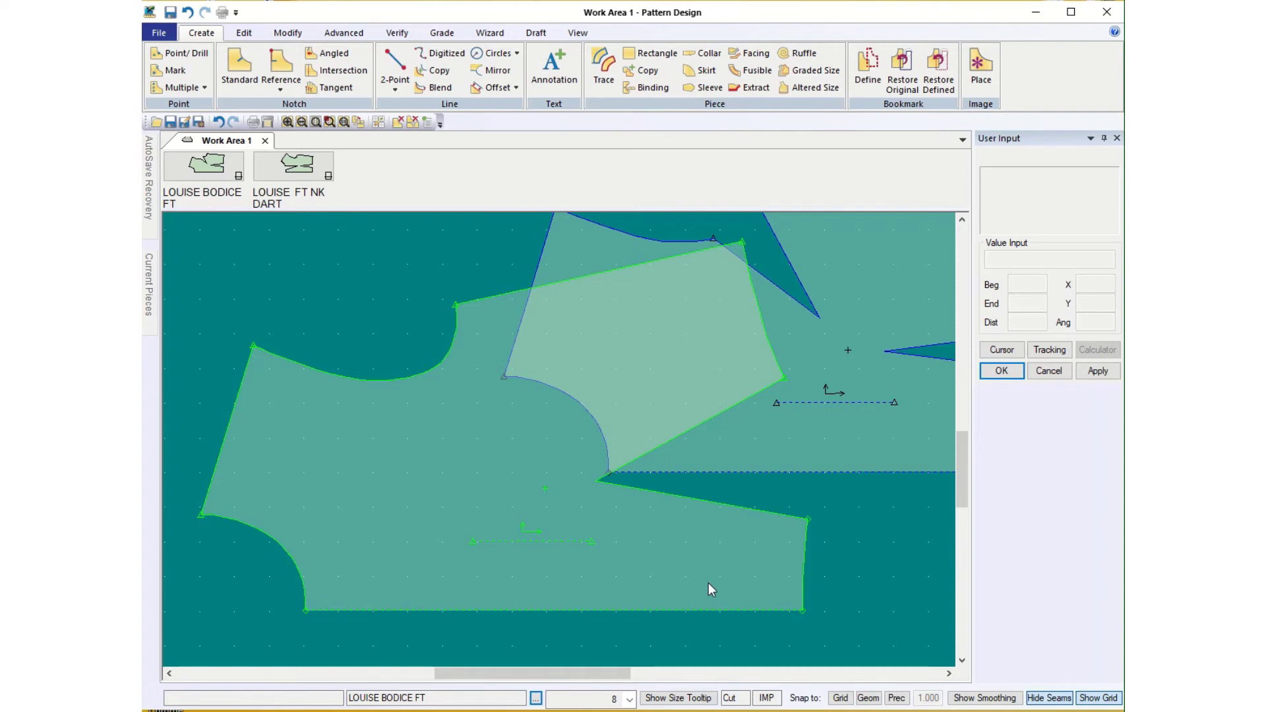
pyautogui.click(818, 442)
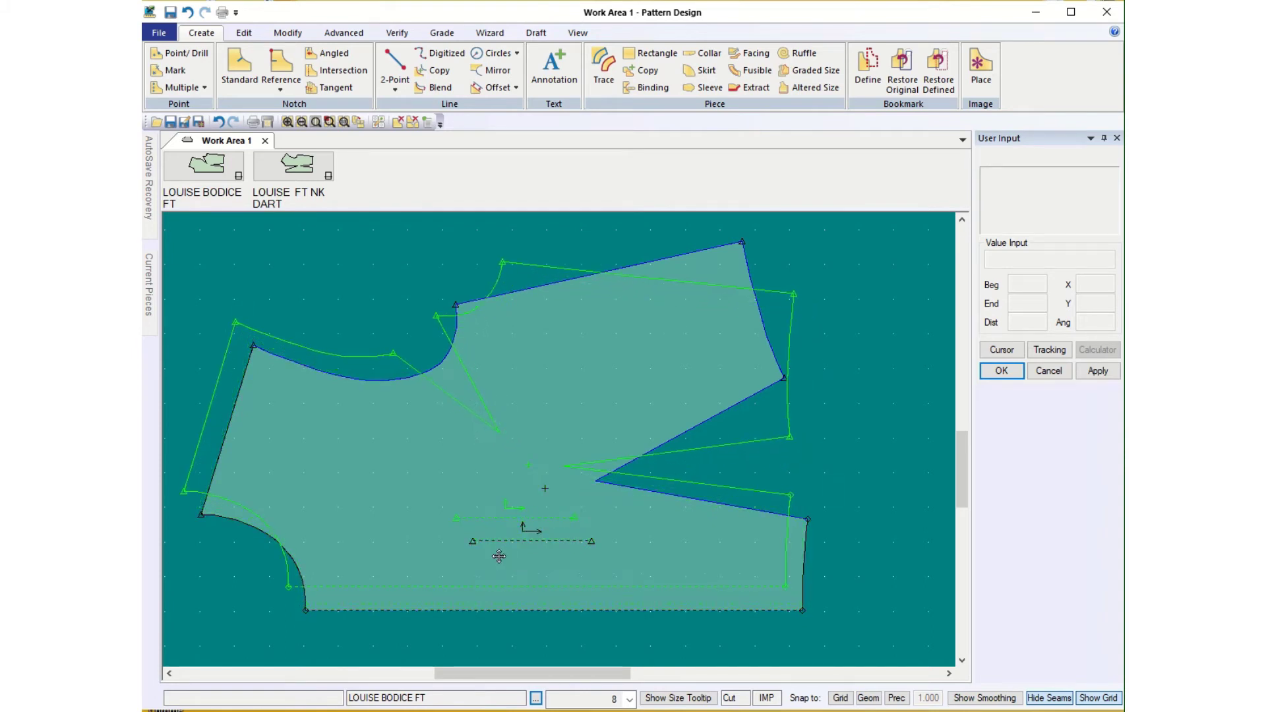
pyautogui.click(499, 556)
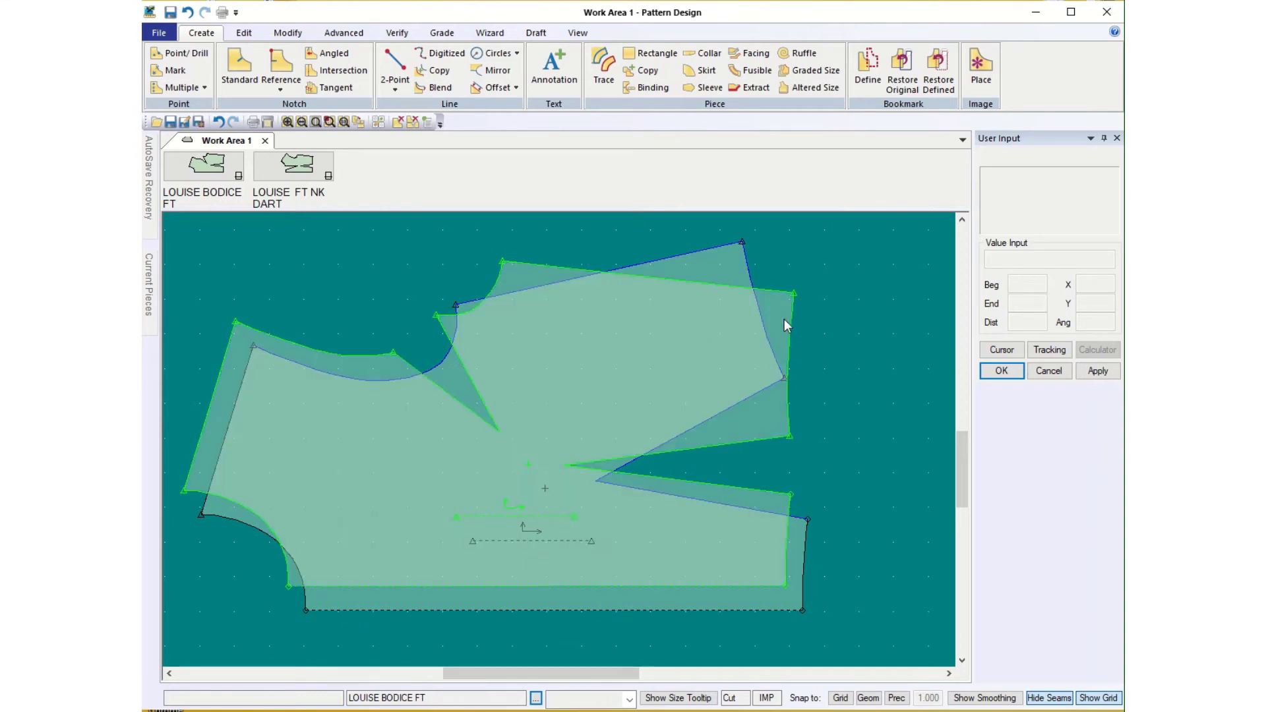
# Separate the two bodice pieces, placing the original above and to the left of the combined-dart piece so both are fully visible
pyautogui.click(785, 318)
pyautogui.click(597, 364)
pyautogui.click(693, 356)
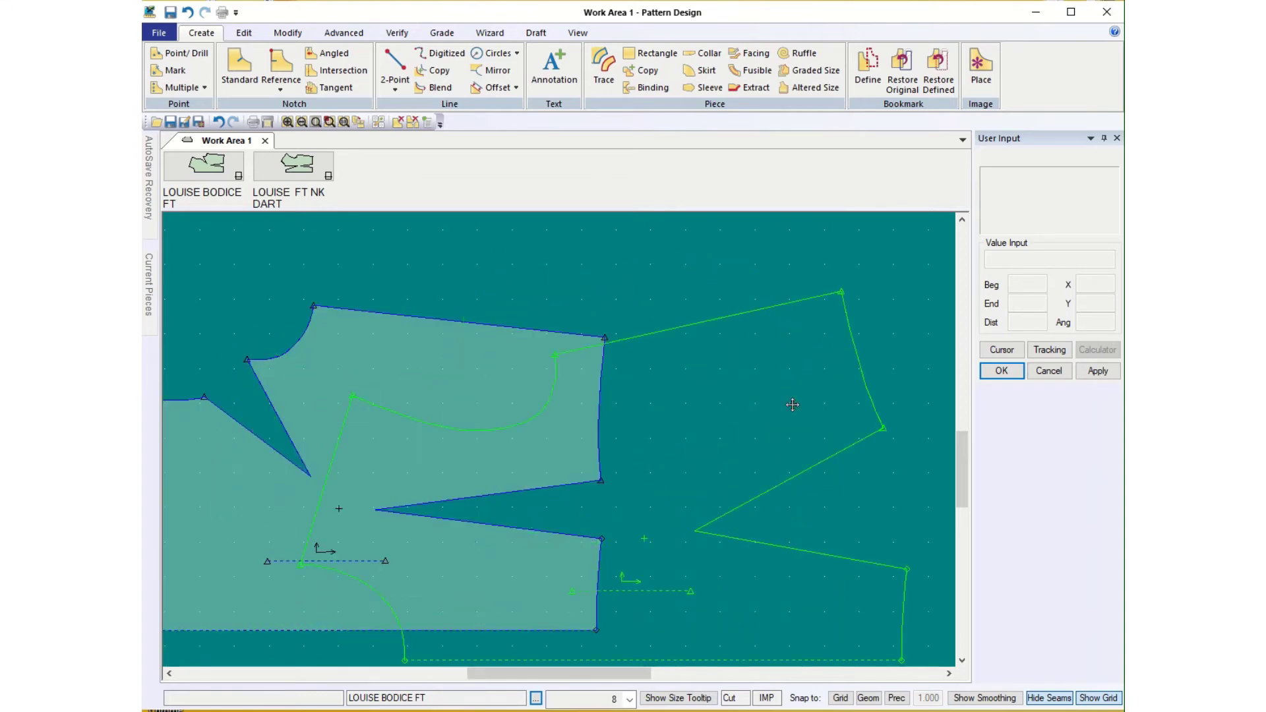
pyautogui.click(915, 403)
pyautogui.click(412, 387)
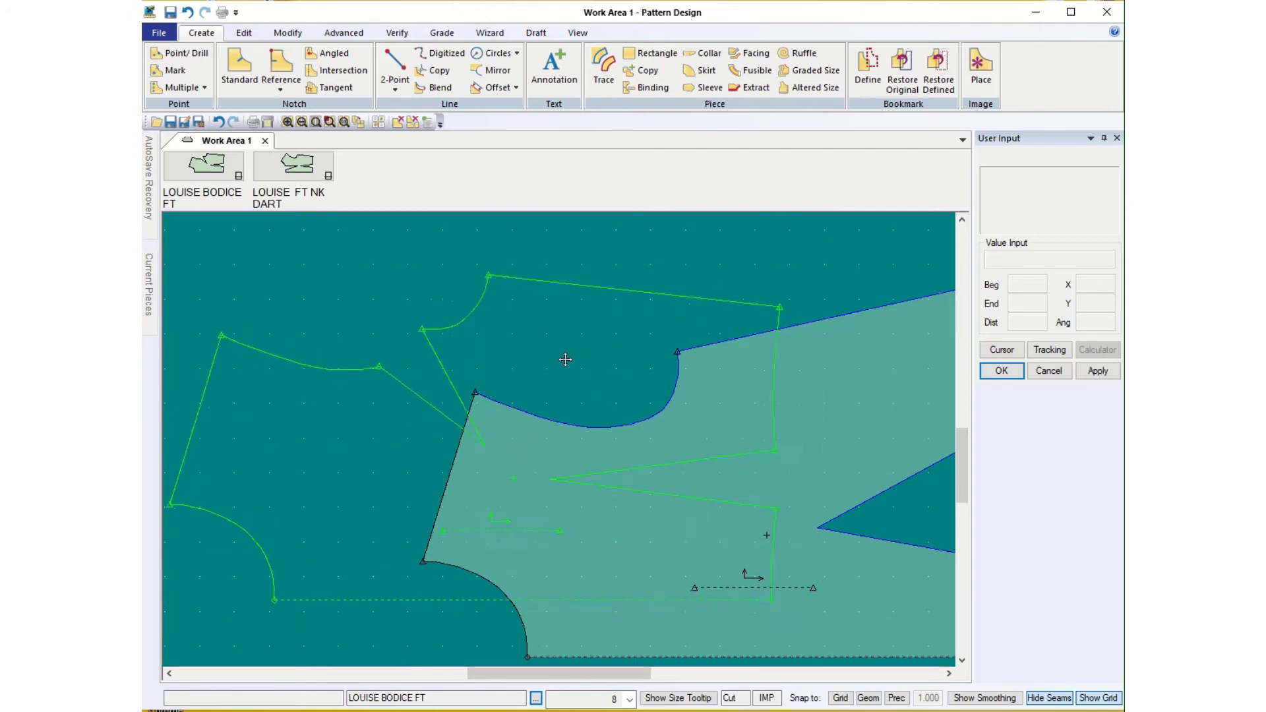
pyautogui.click(536, 342)
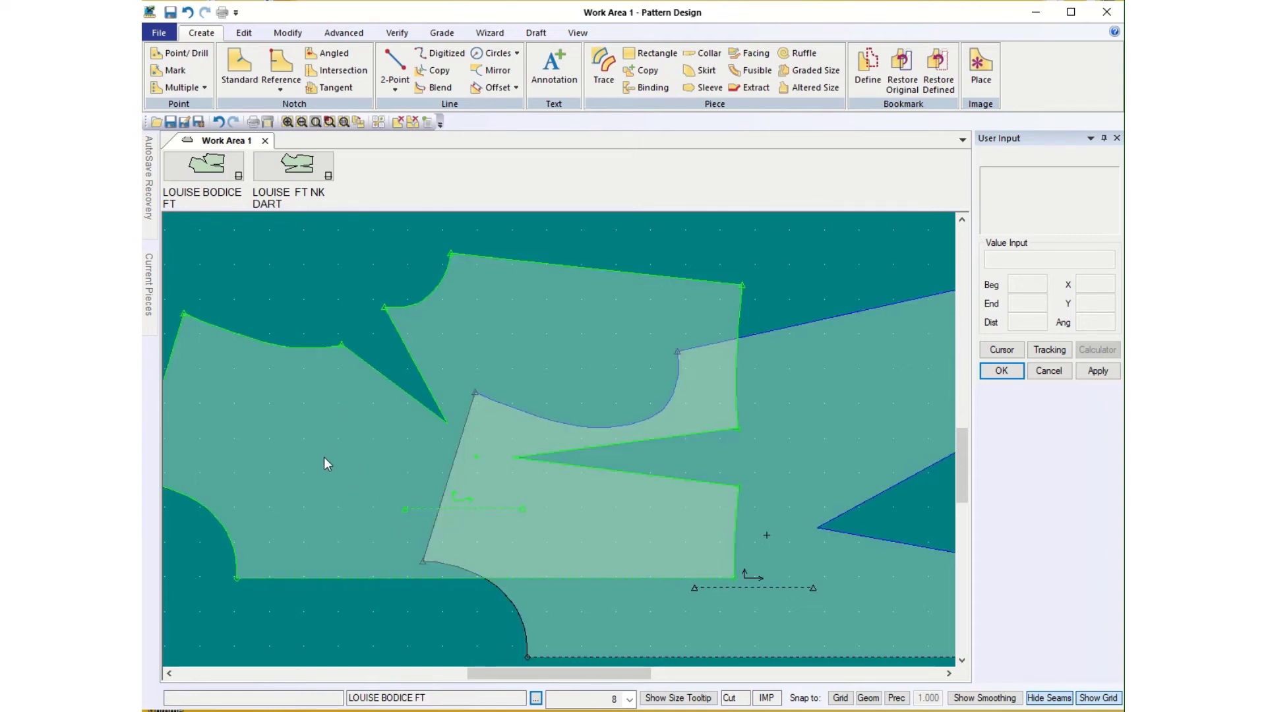
pyautogui.moveTo(377, 474); pyautogui.dragTo(370, 360)
pyautogui.scroll(-3, 446, 475)
pyautogui.moveTo(639, 542); pyautogui.dragTo(717, 578)
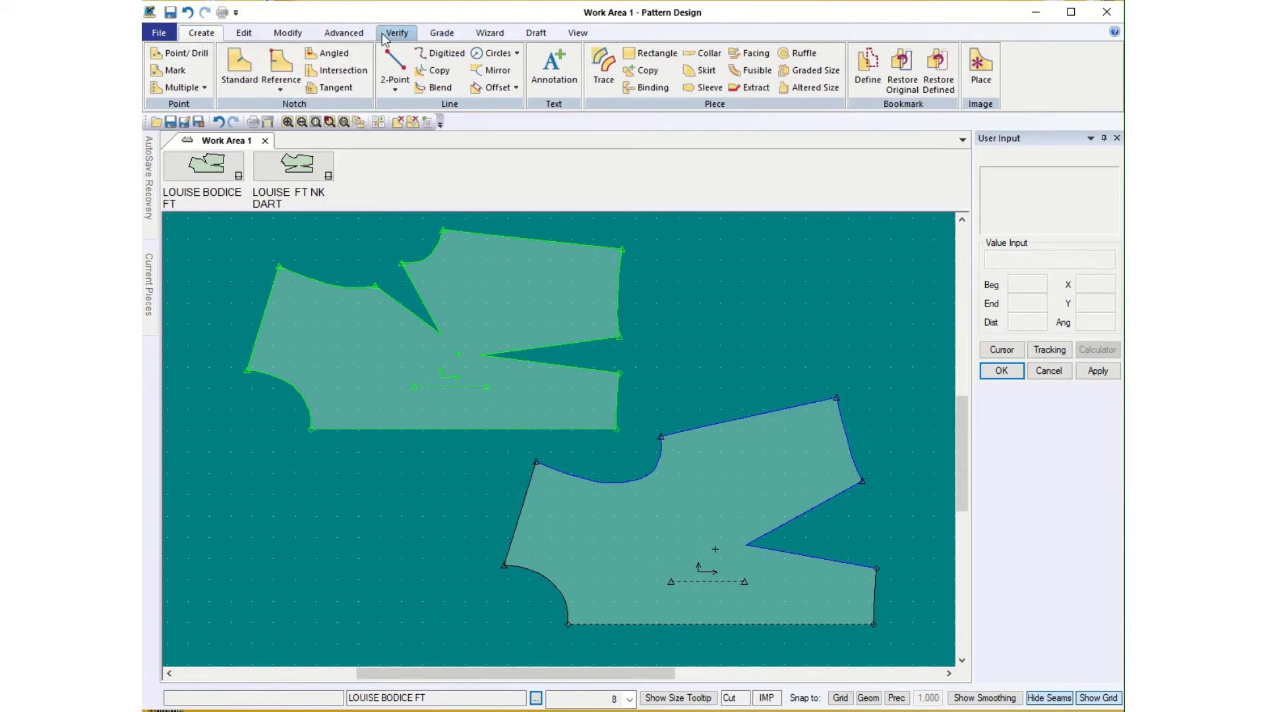
pyautogui.click(333, 38)
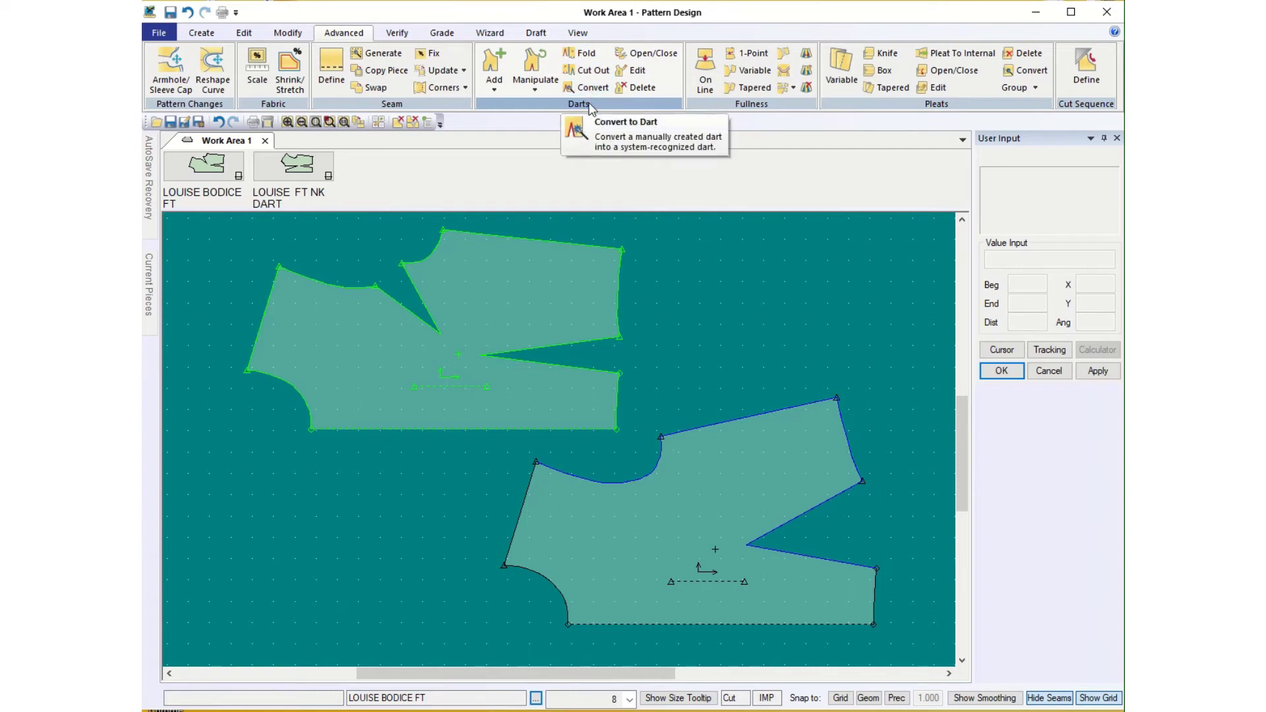
pyautogui.click(288, 35)
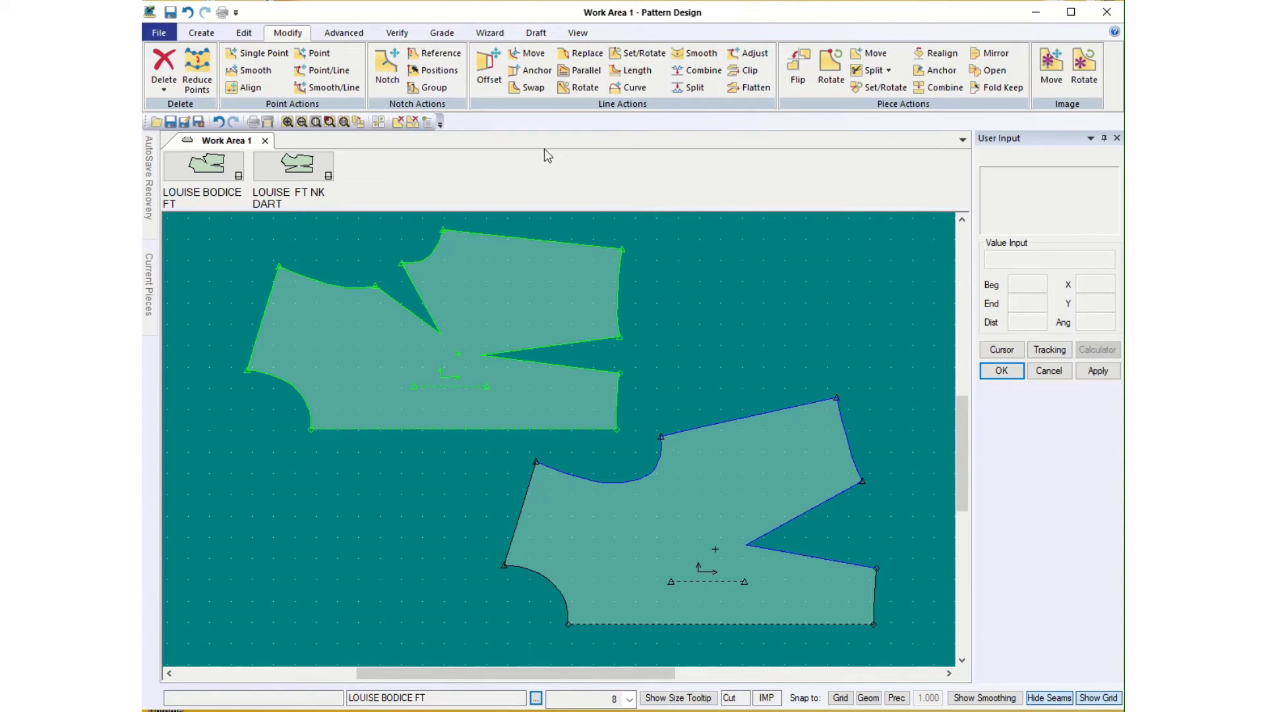
pyautogui.click(245, 33)
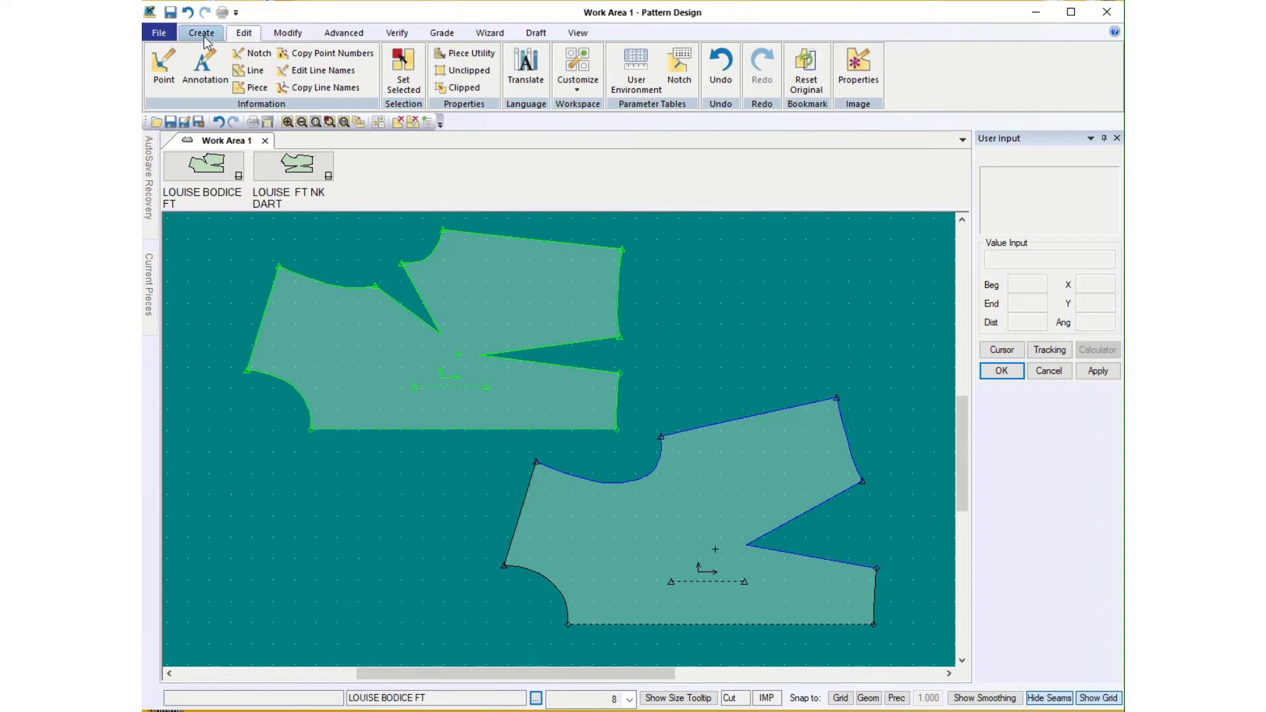
pyautogui.click(344, 34)
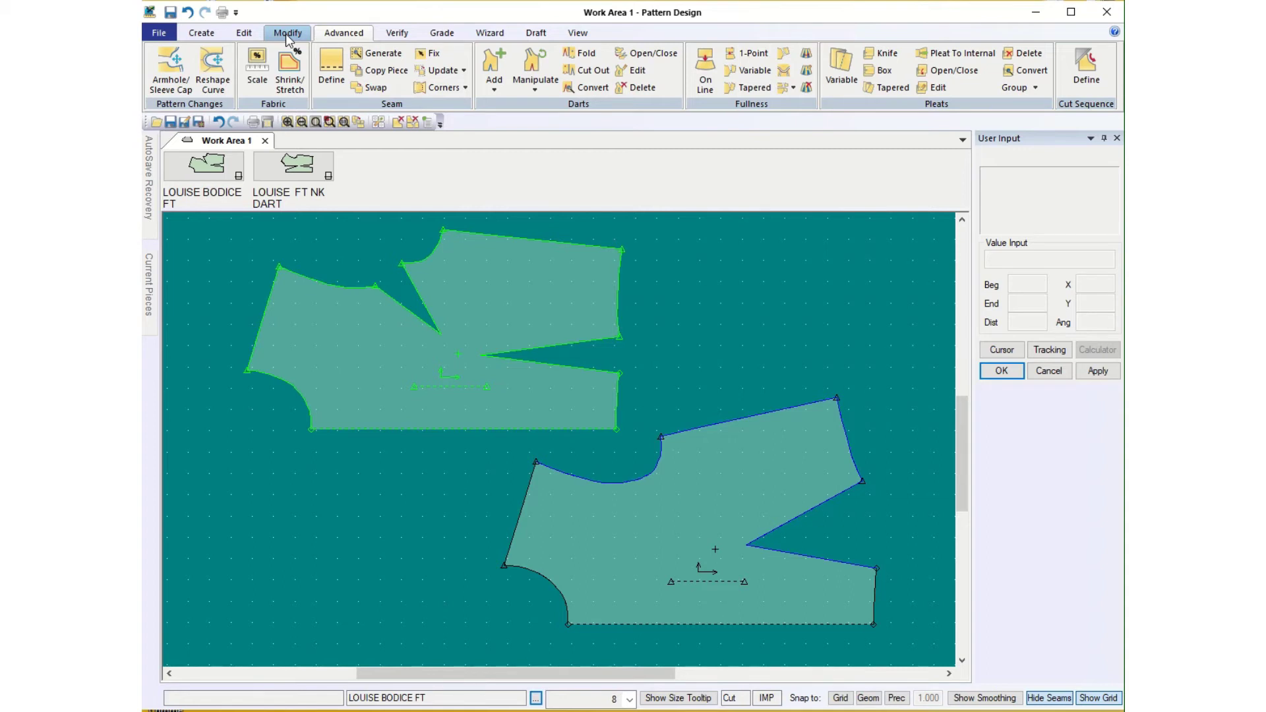
pyautogui.click(540, 86)
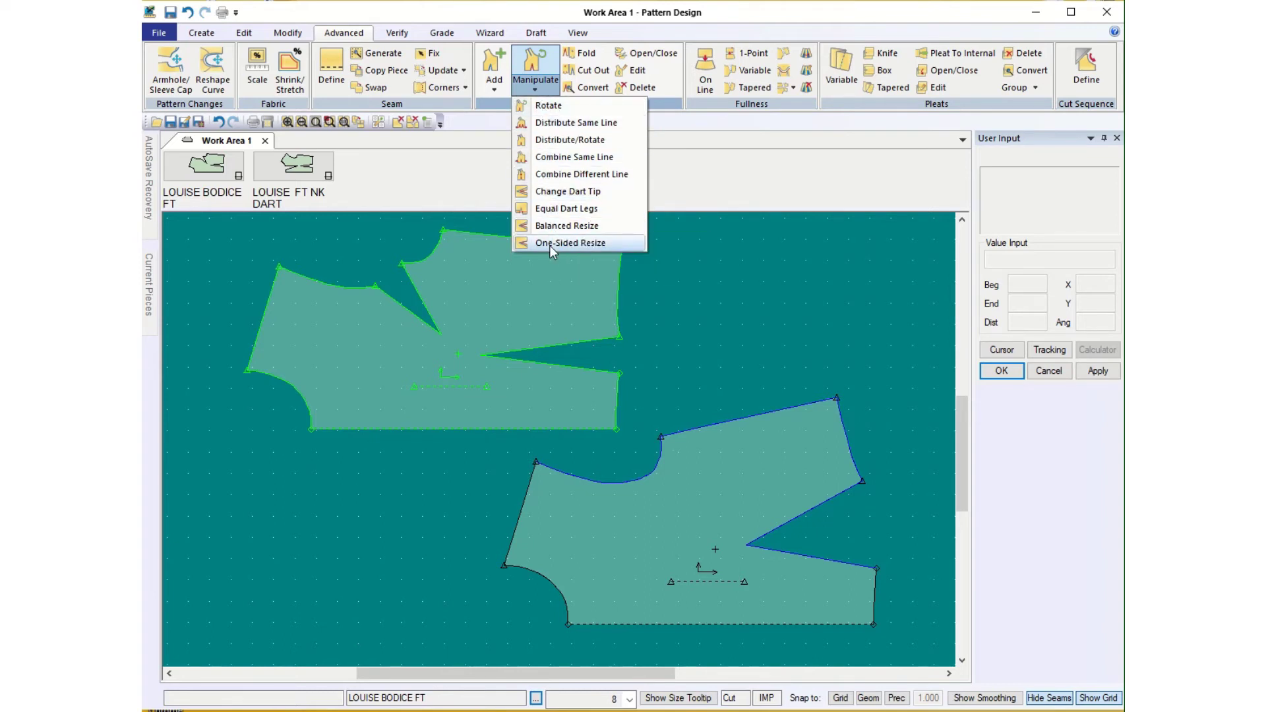
pyautogui.click(592, 88)
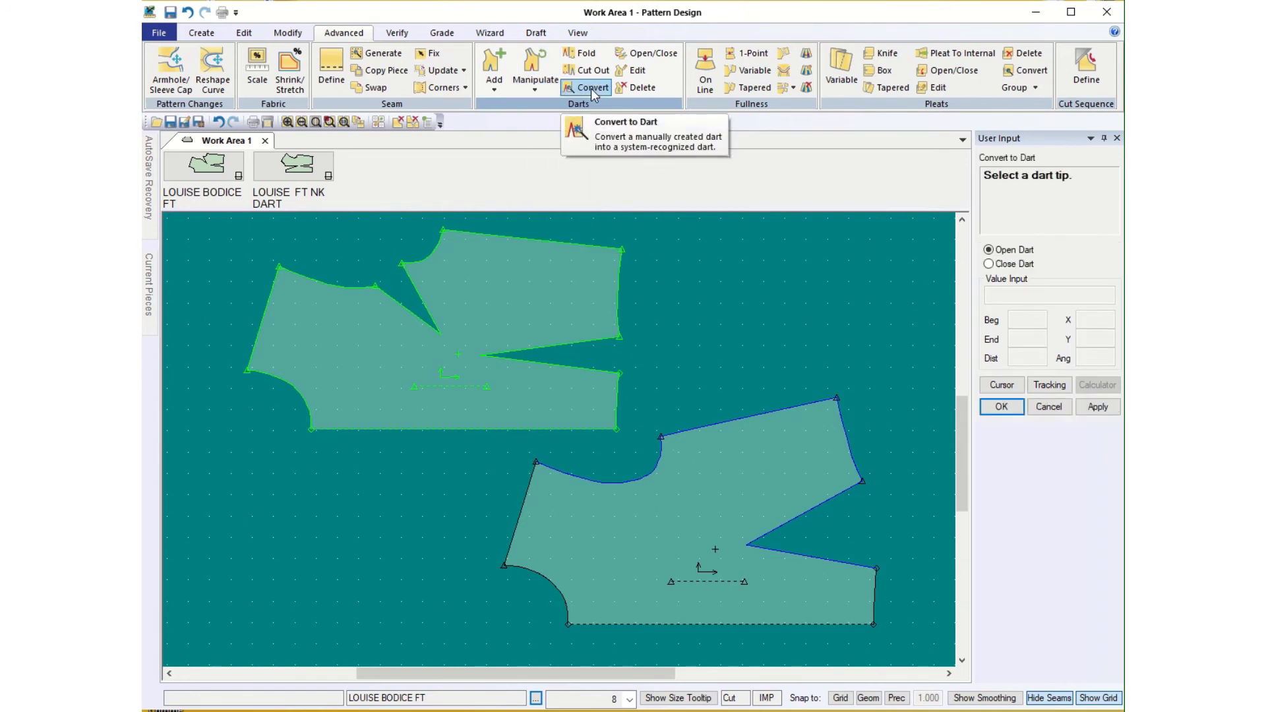
pyautogui.click(591, 72)
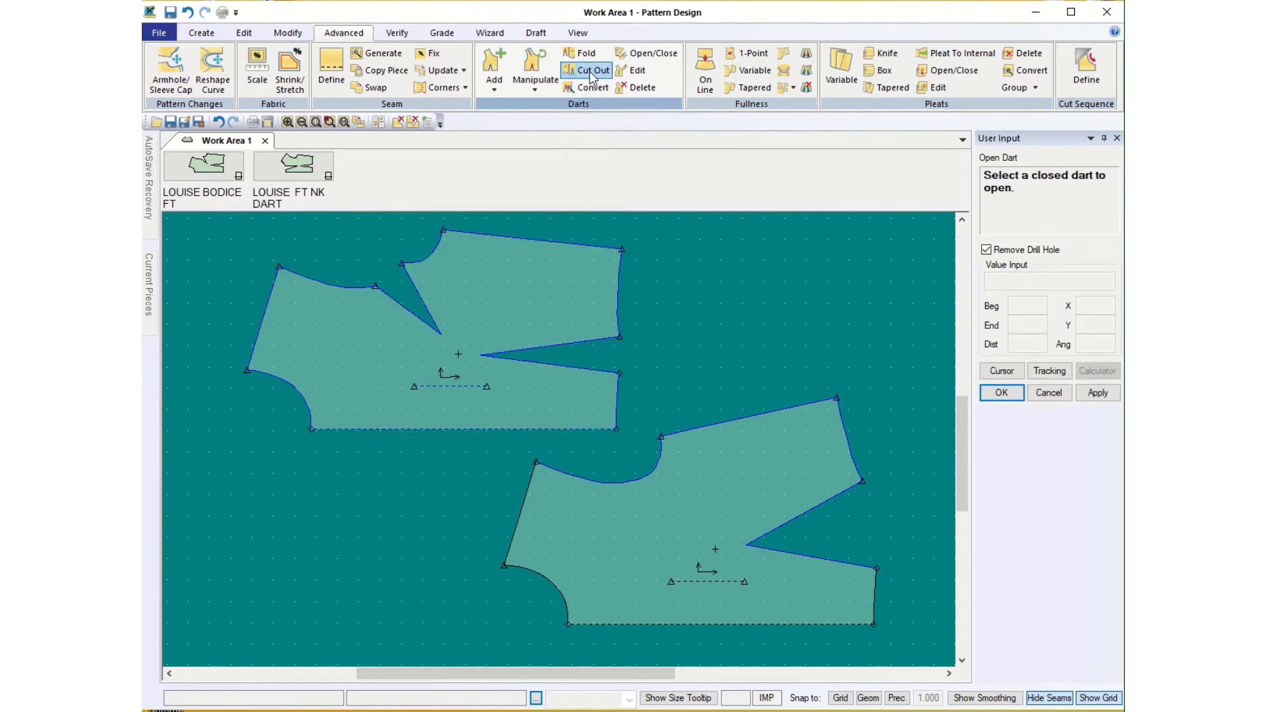
# Fold the original bodice's armhole and waist darts and the combined dart, including fold lines and notches, and inspect the combined dart's leg at the waist edge
pyautogui.click(586, 55)
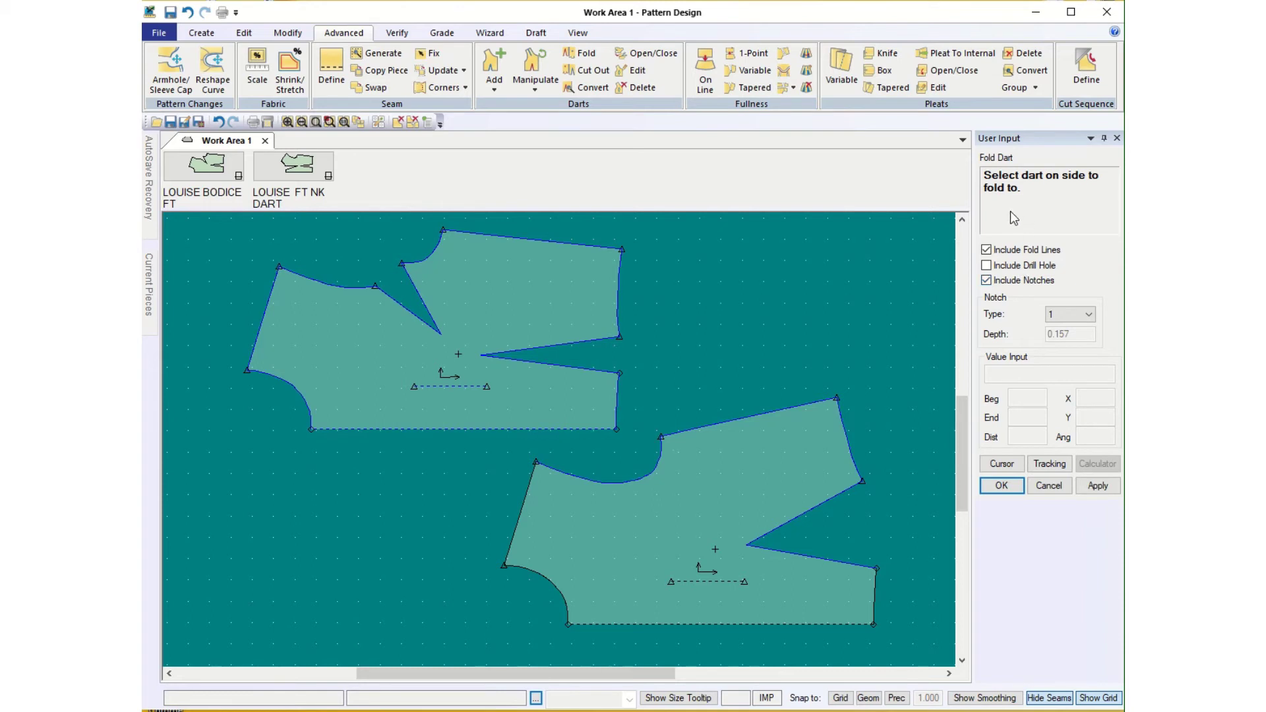
pyautogui.click(419, 292)
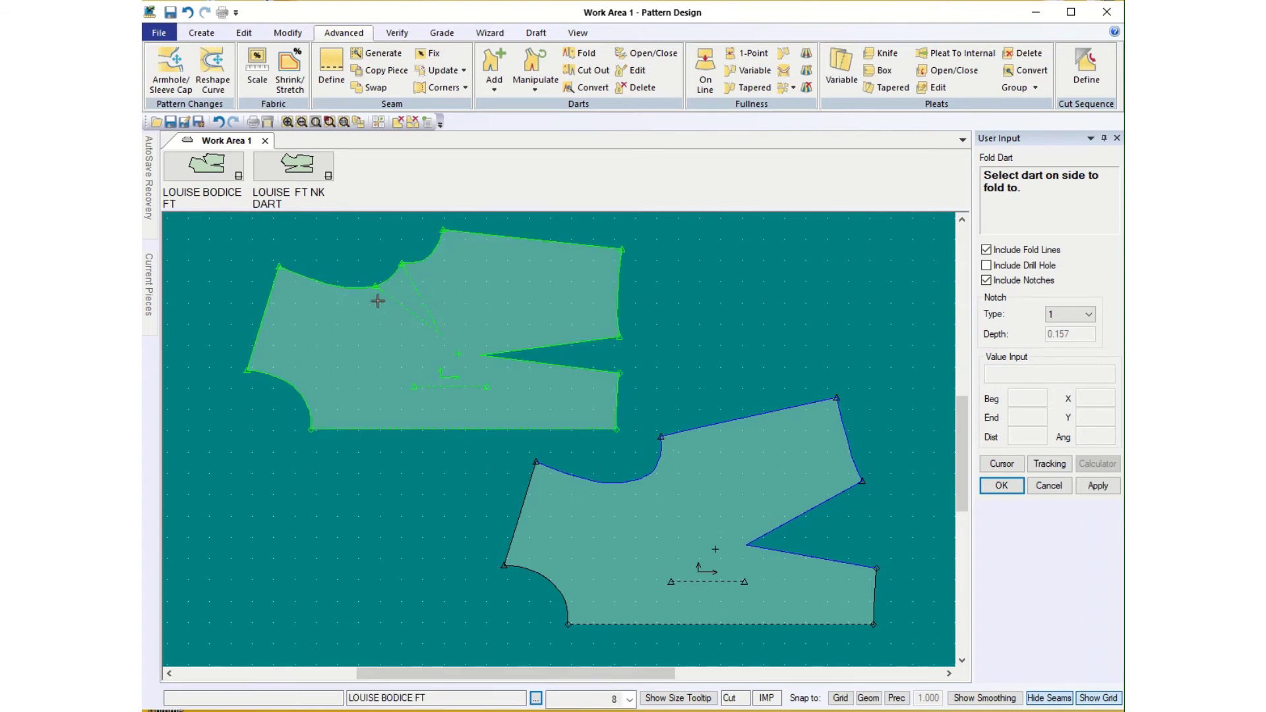
pyautogui.click(562, 366)
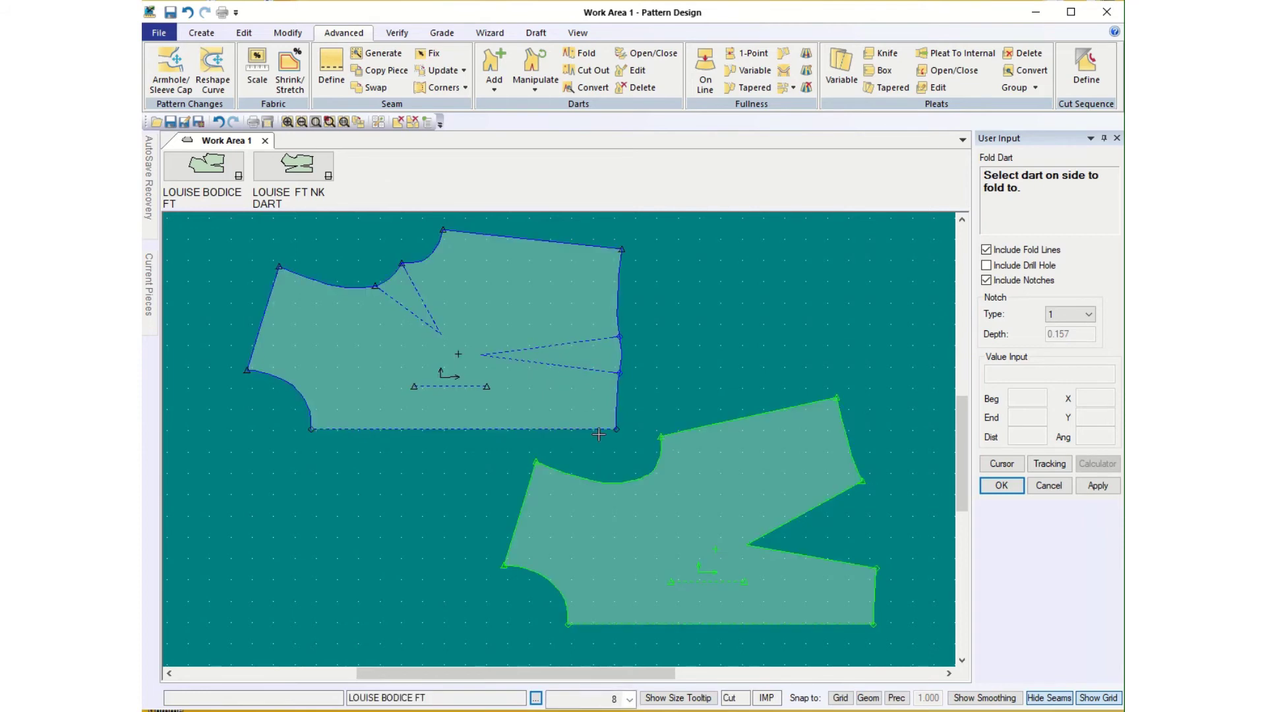
pyautogui.click(807, 556)
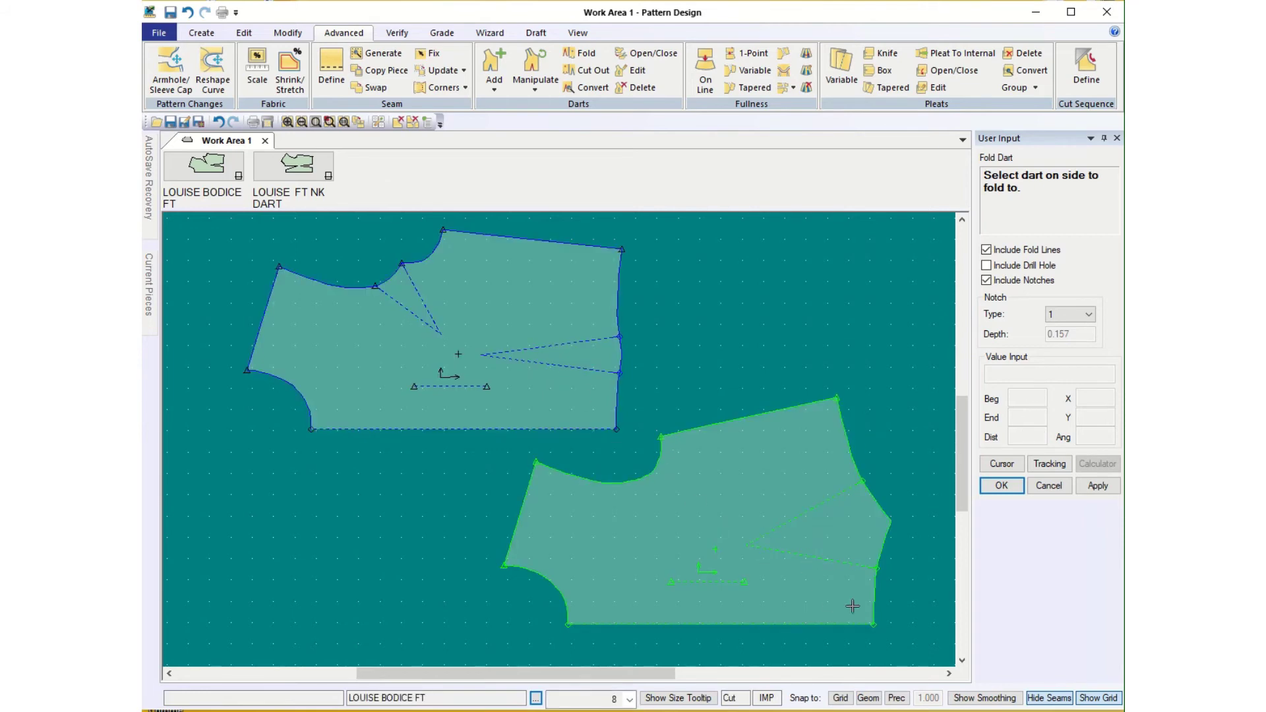
pyautogui.scroll(5, 862, 498)
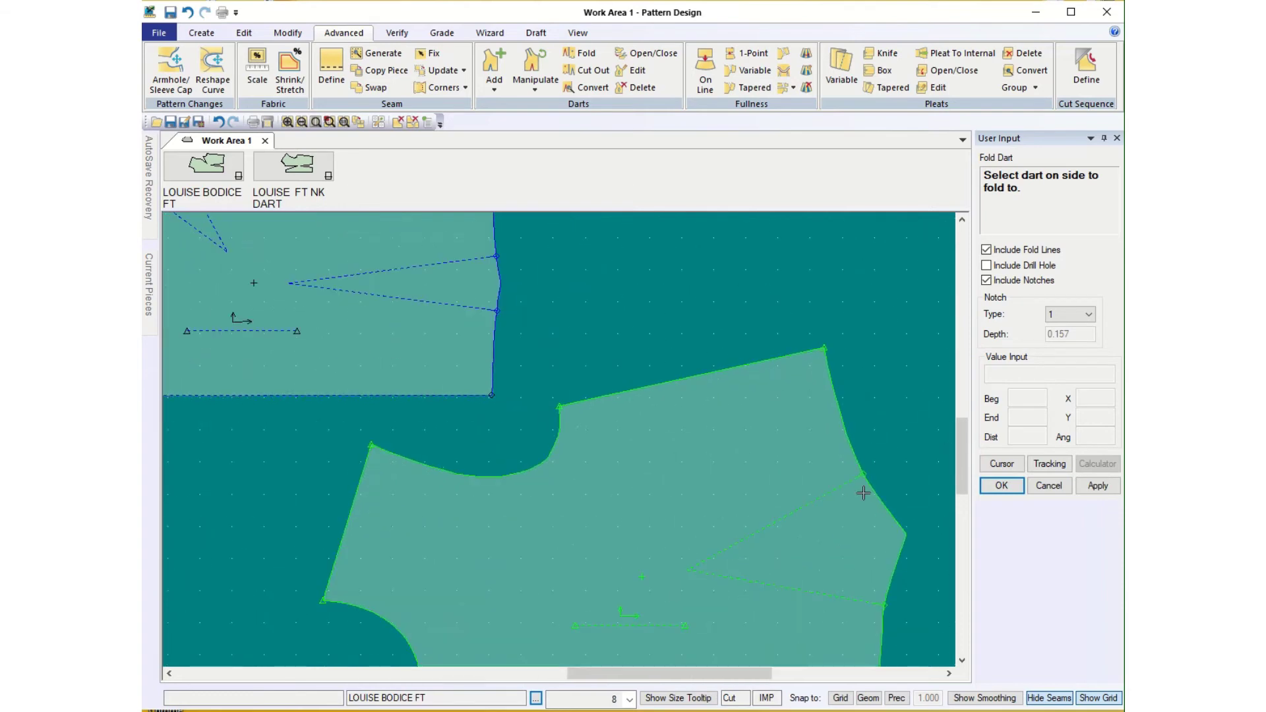
pyautogui.scroll(5, 863, 490)
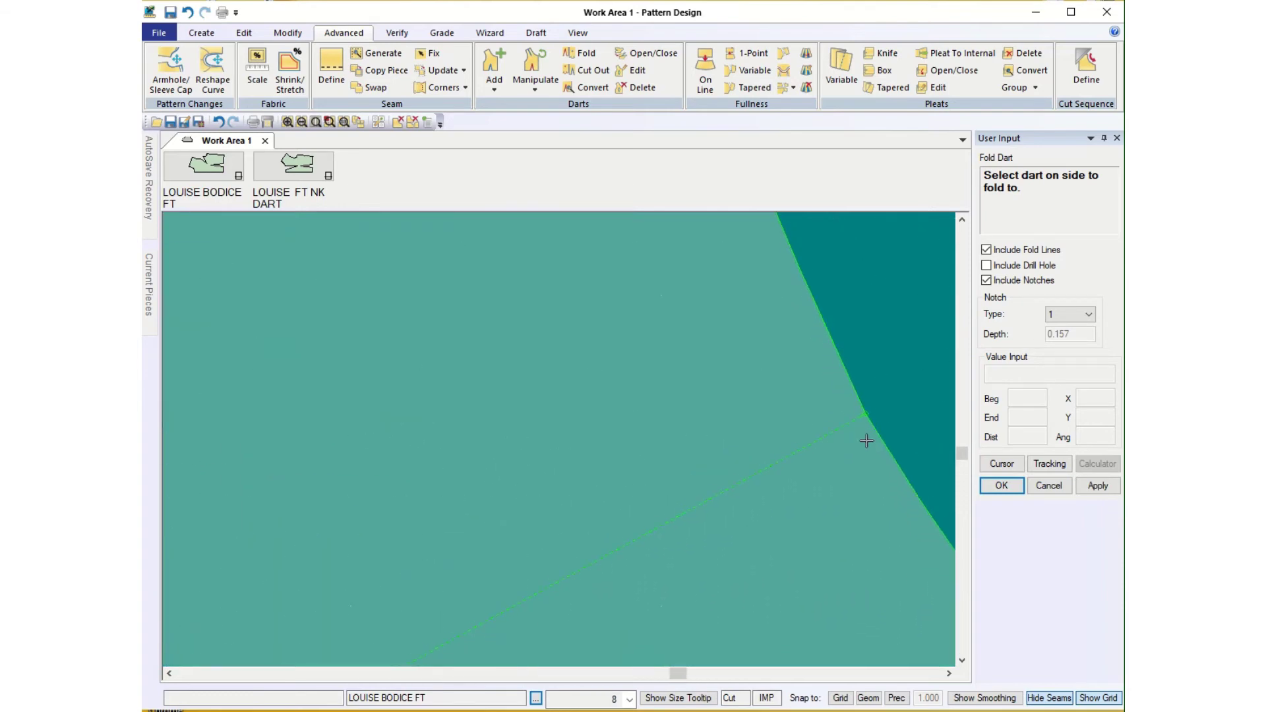
pyautogui.scroll(-2, 857, 418)
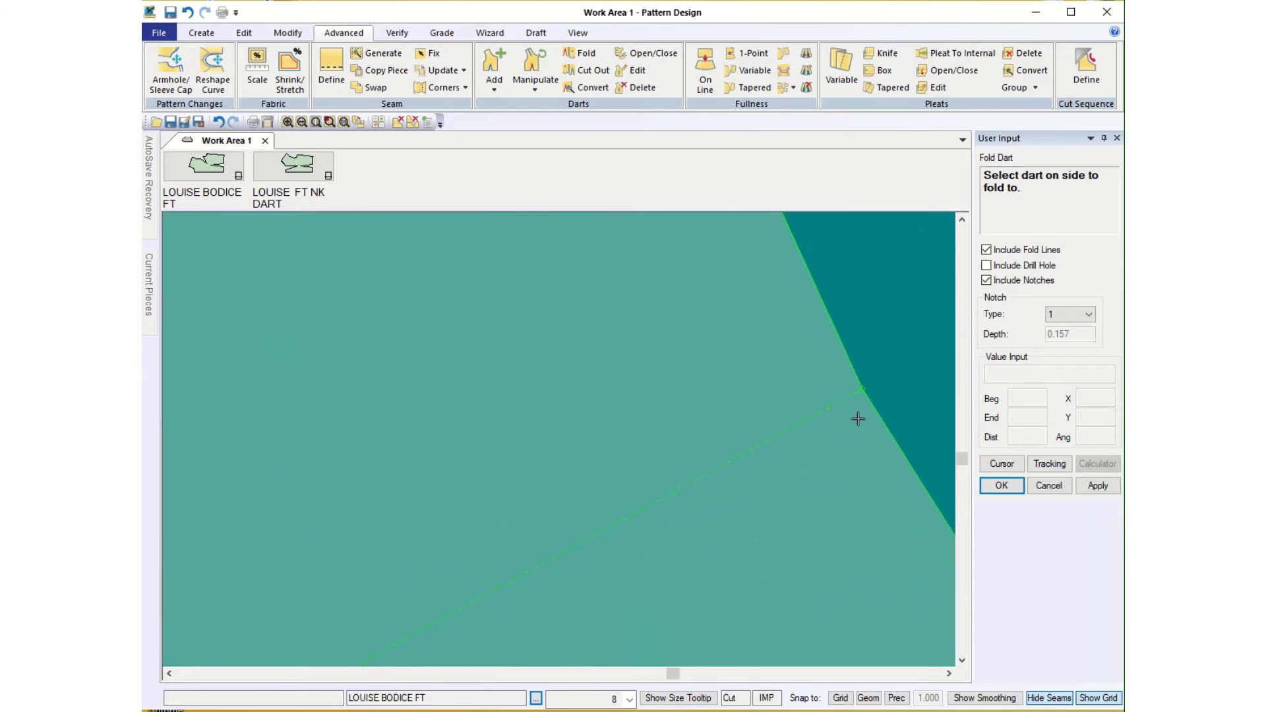
pyautogui.scroll(-4, 812, 540)
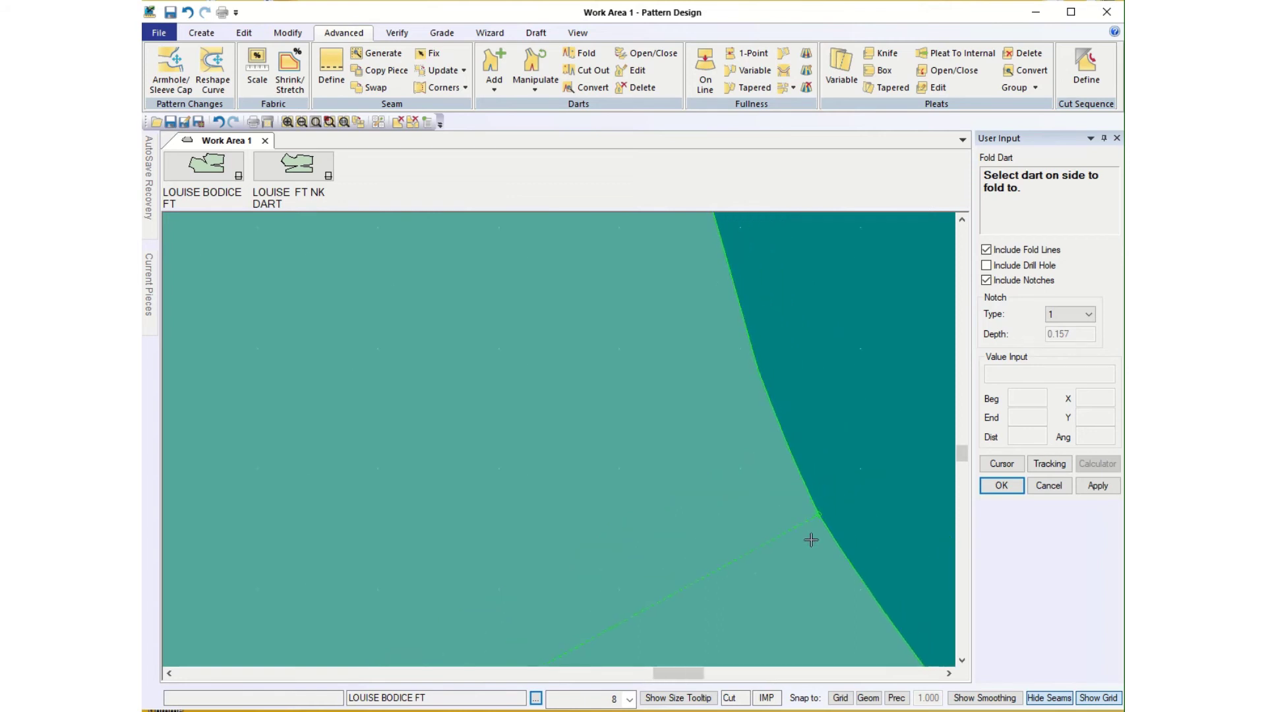
pyautogui.scroll(-5, 811, 546)
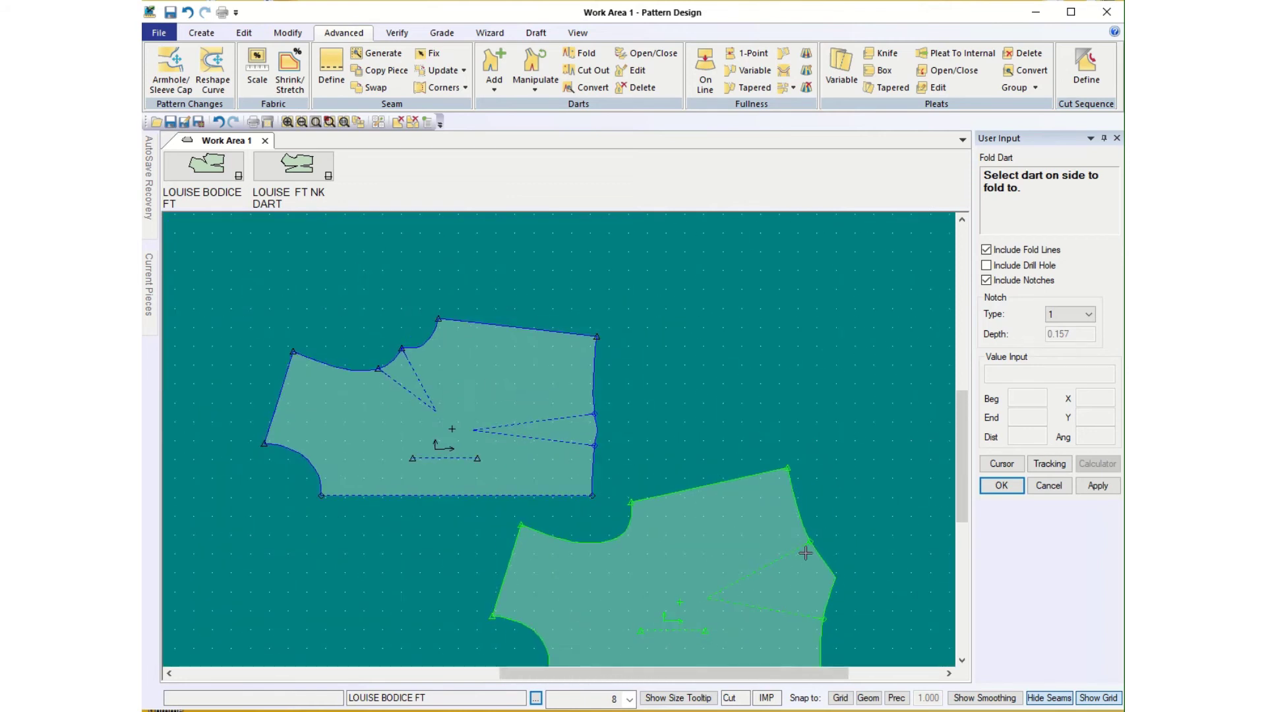
pyautogui.scroll(-2, 963, 486)
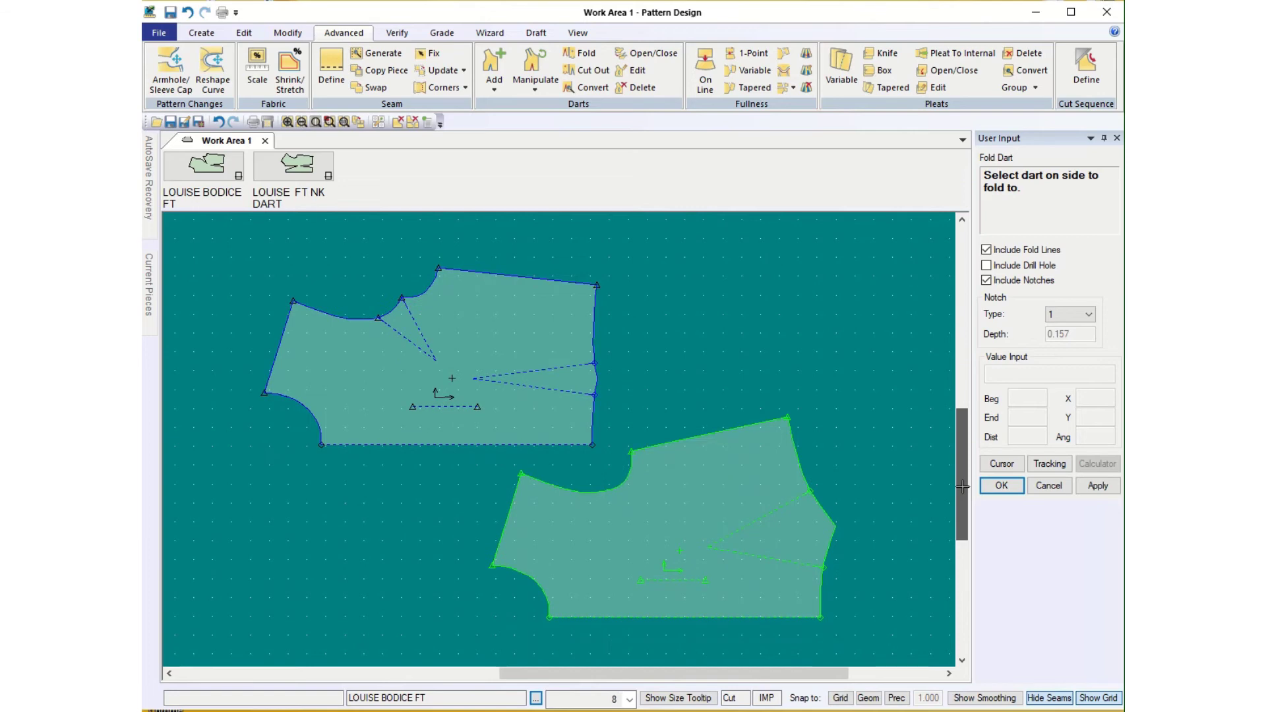
# End the Fold Dart command and undo the dart folds on both the combined-dart piece and the original bodice
pyautogui.click(626, 597)
pyautogui.click(188, 13)
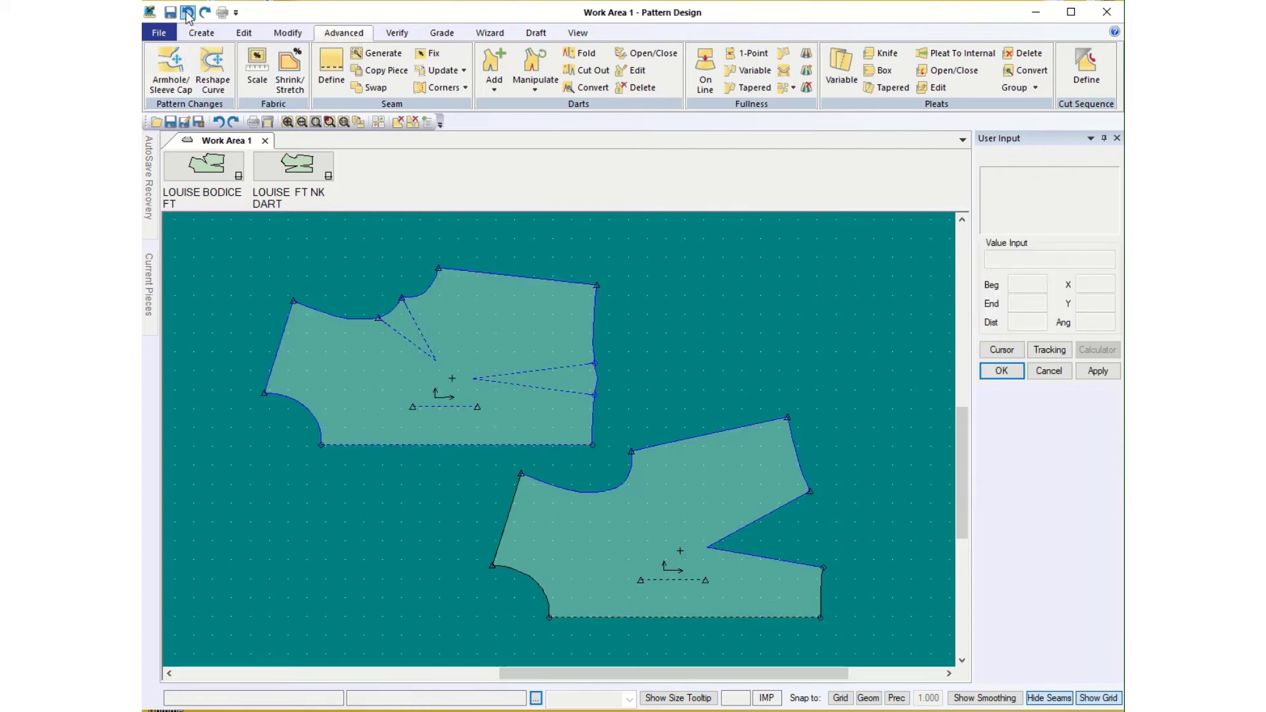
pyautogui.click(188, 14)
pyautogui.click(188, 13)
# Move the original bodice away, up and to the left, and position the combined-dart piece in the open part of the work area
pyautogui.click(306, 297)
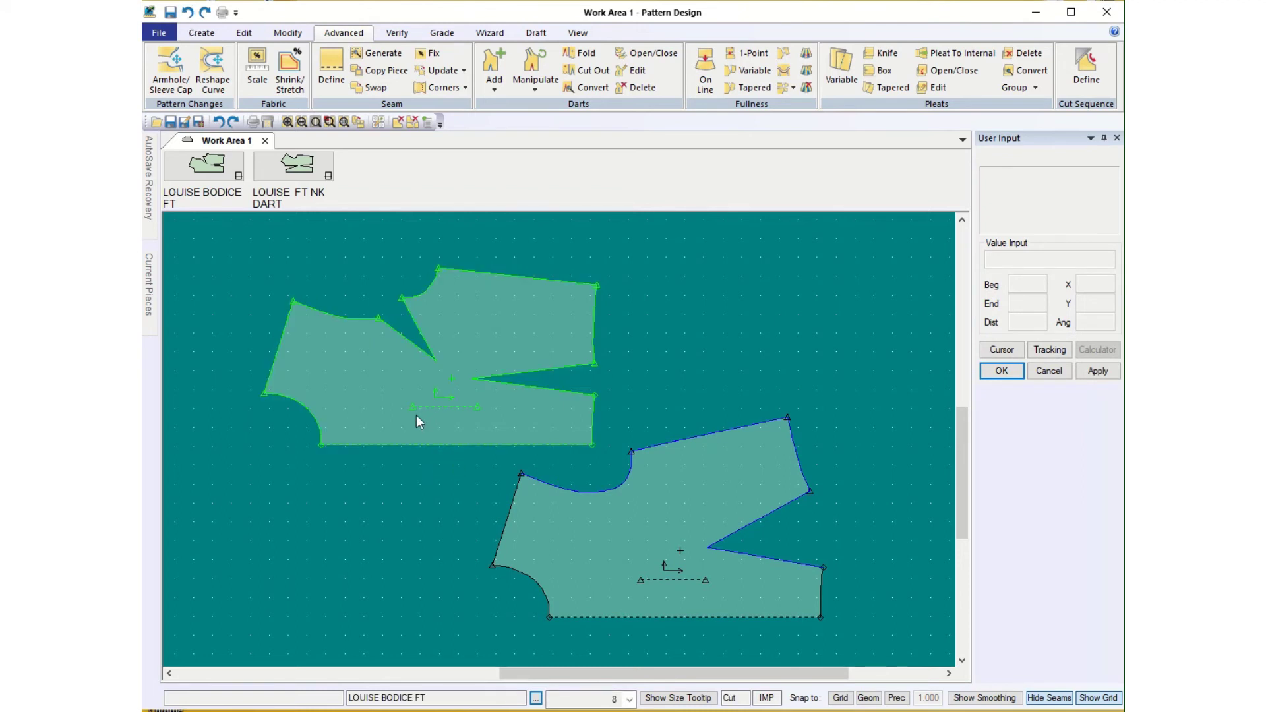
pyautogui.moveTo(536, 425); pyautogui.dragTo(259, 269)
pyautogui.moveTo(675, 576); pyautogui.dragTo(586, 480)
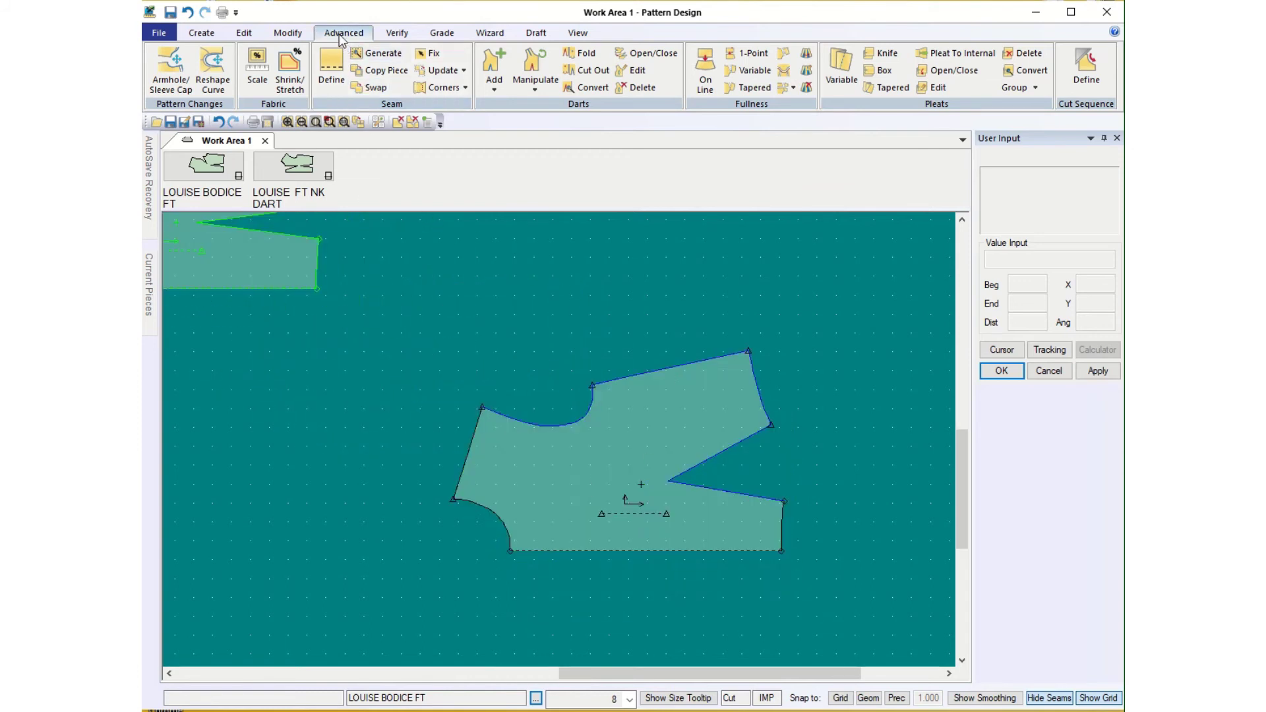
# Fold the combined waist dart toward its lower leg with fold lines and notches included, and finish the command
pyautogui.click(583, 58)
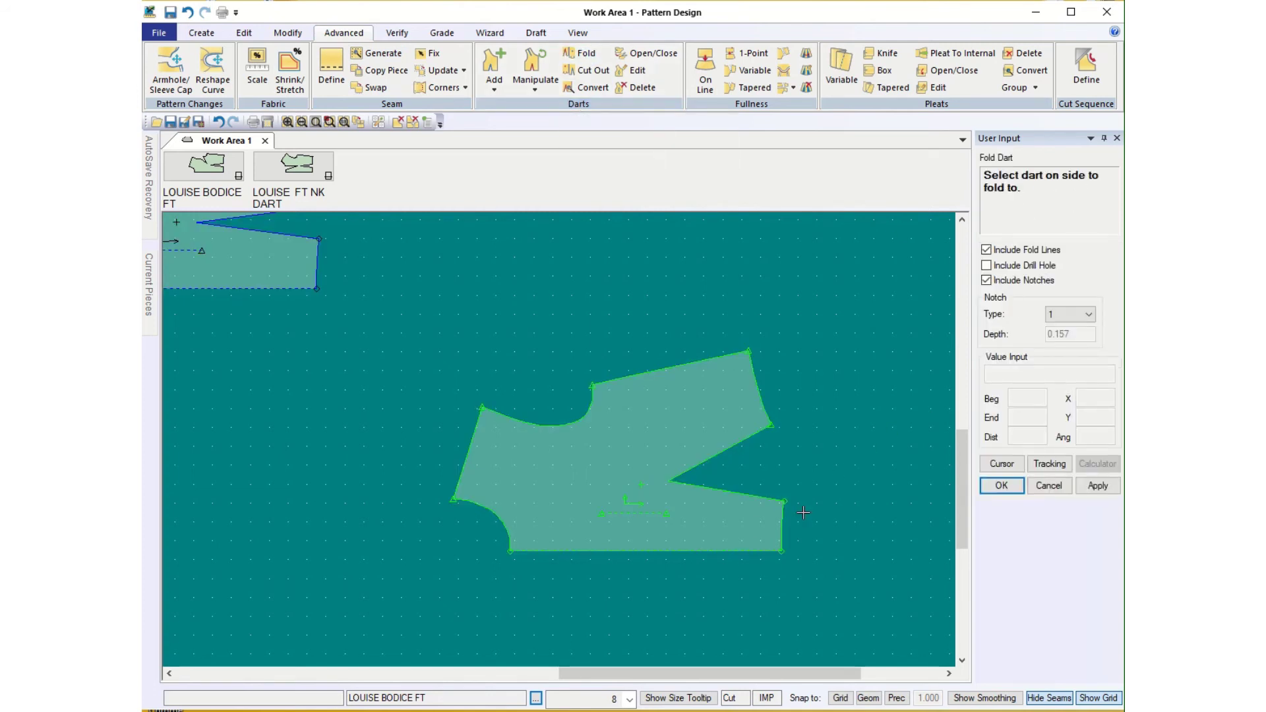
pyautogui.click(726, 492)
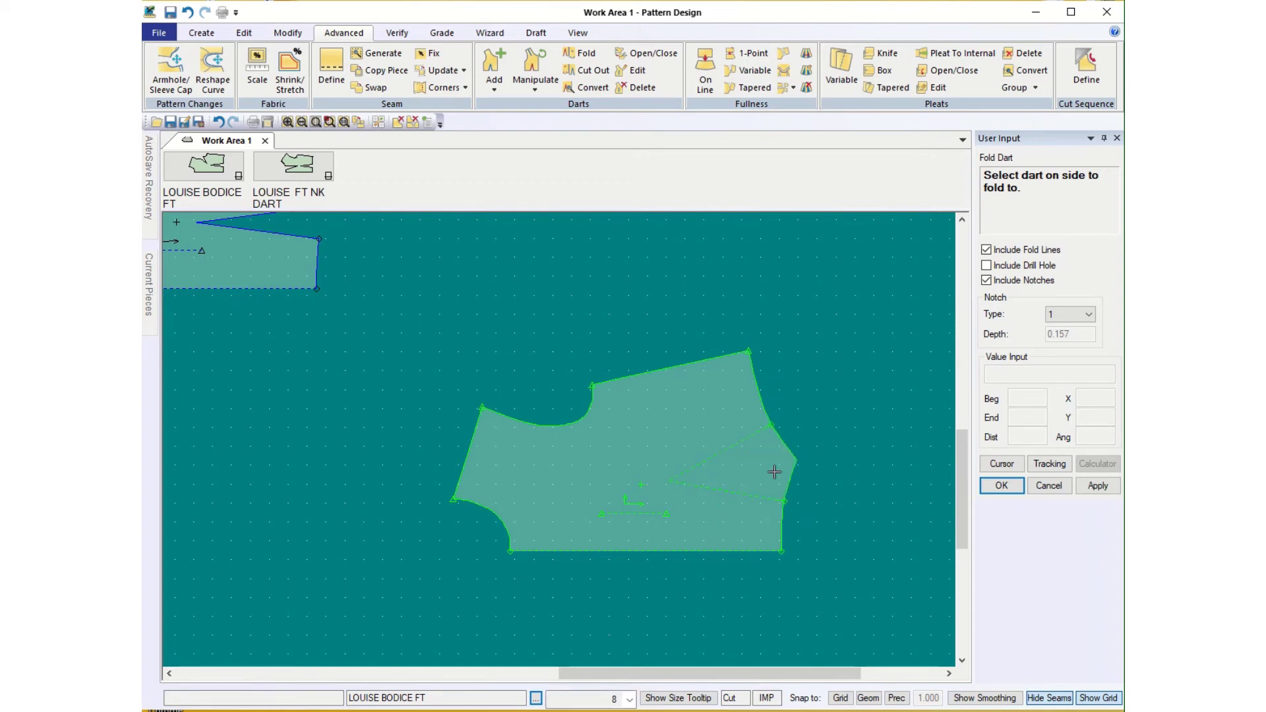
pyautogui.click(1007, 489)
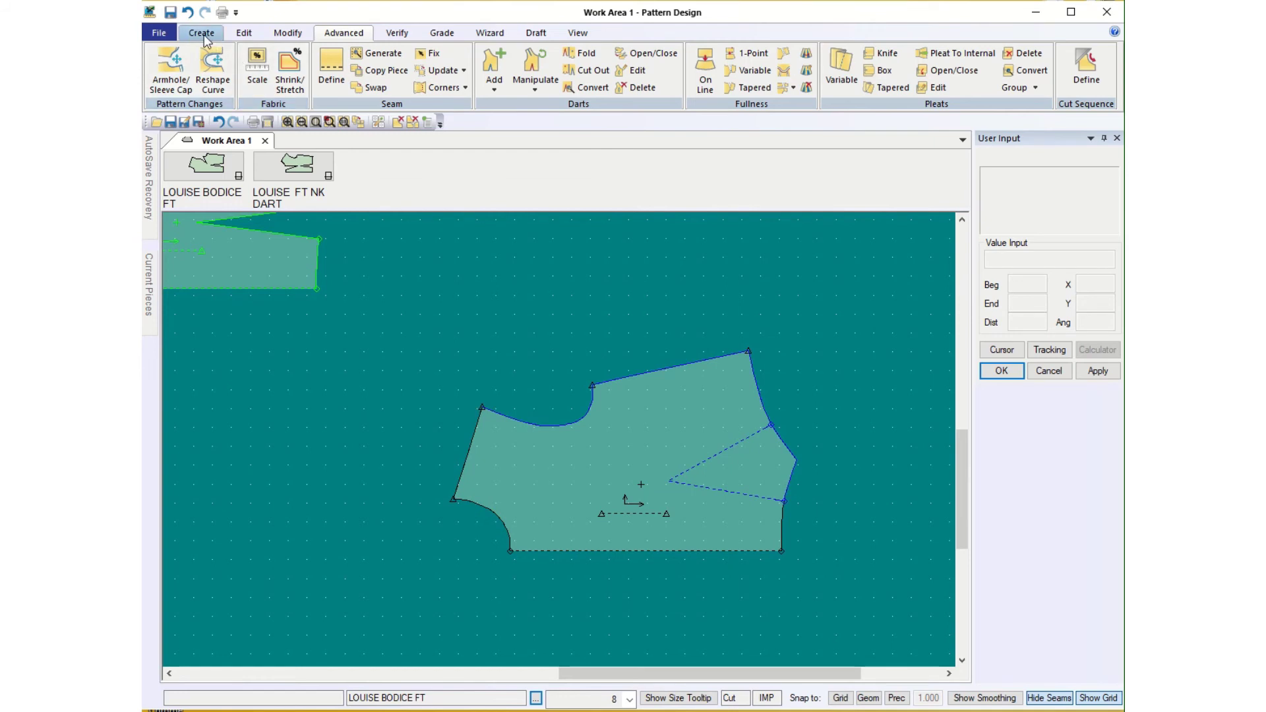
# Try to save the folded combined-dart piece, selecting only that piece and ending the selection
pyautogui.click(170, 12)
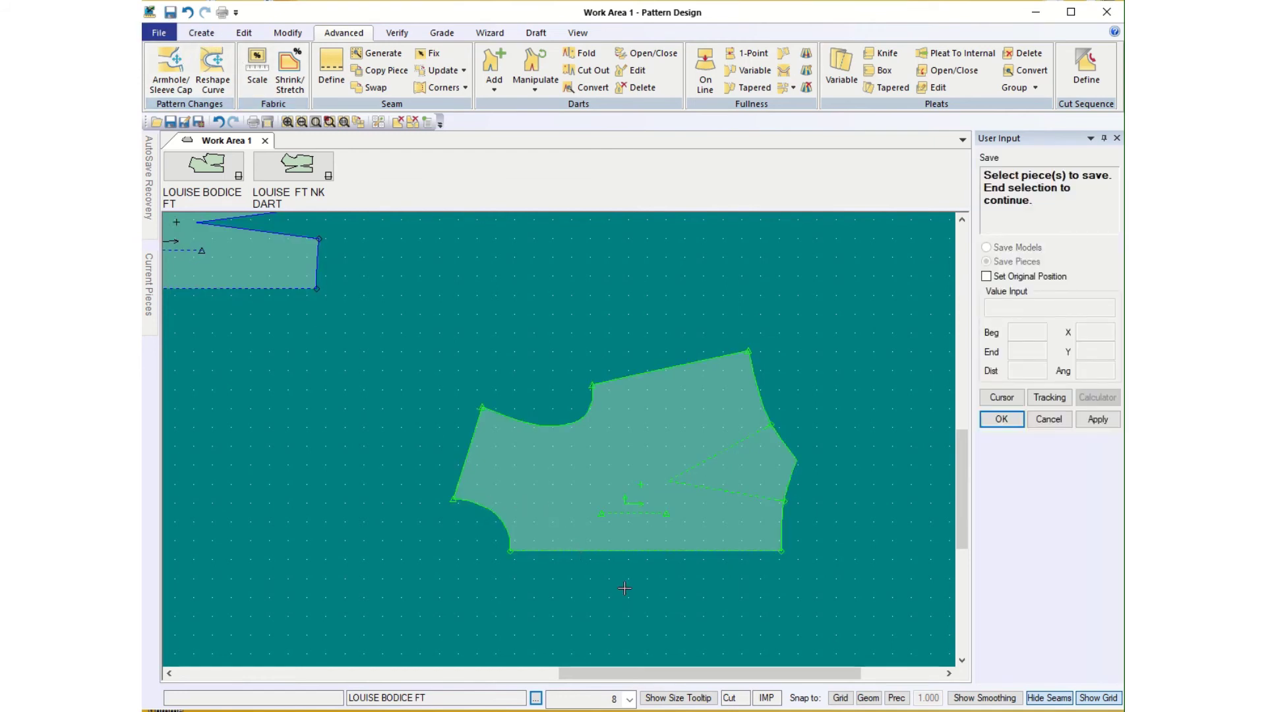
pyautogui.rightClick(622, 496)
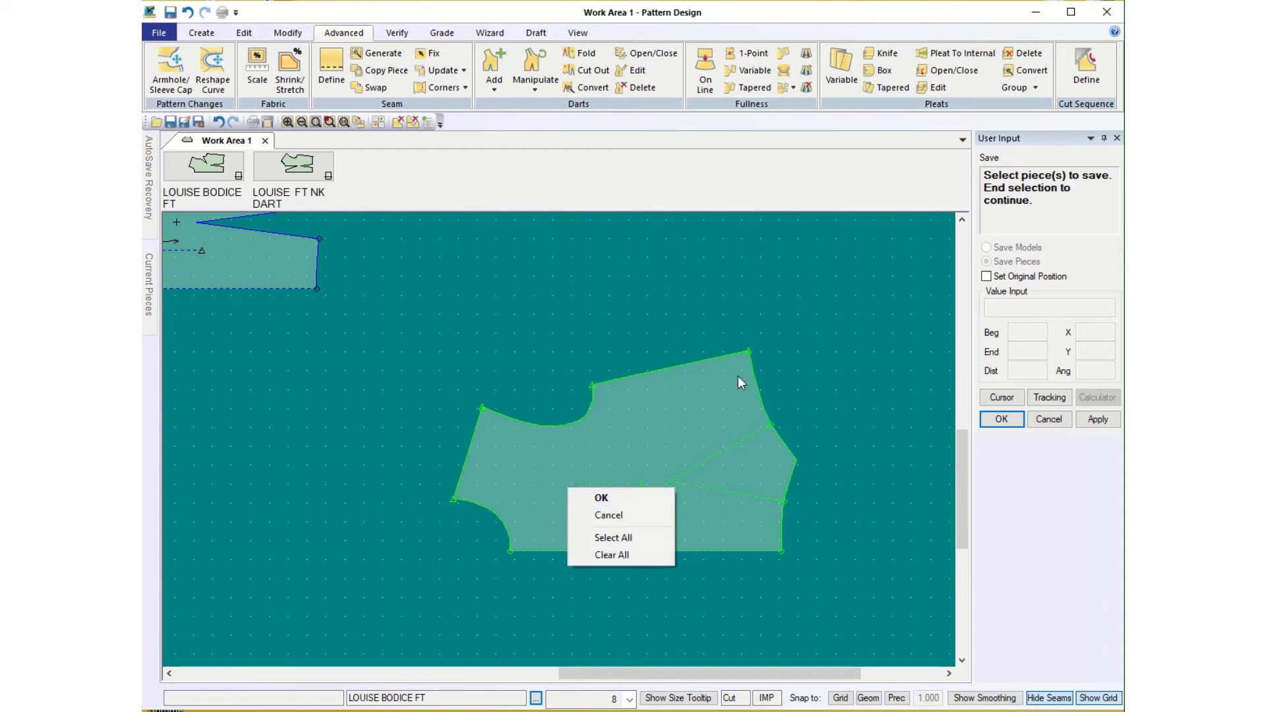
pyautogui.click(1002, 420)
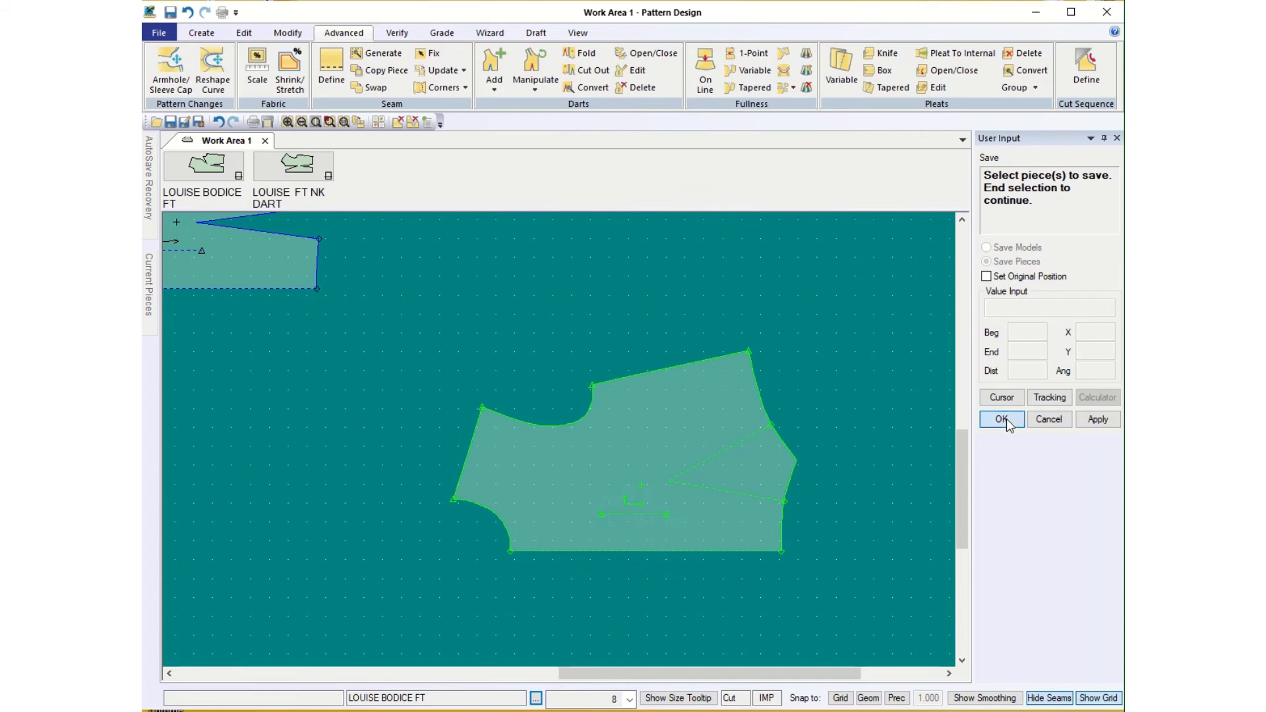
# Send the folded combined-dart piece to the piece menu under the new name "LOUISE combined waist dart"
pyautogui.rightClick(583, 505)
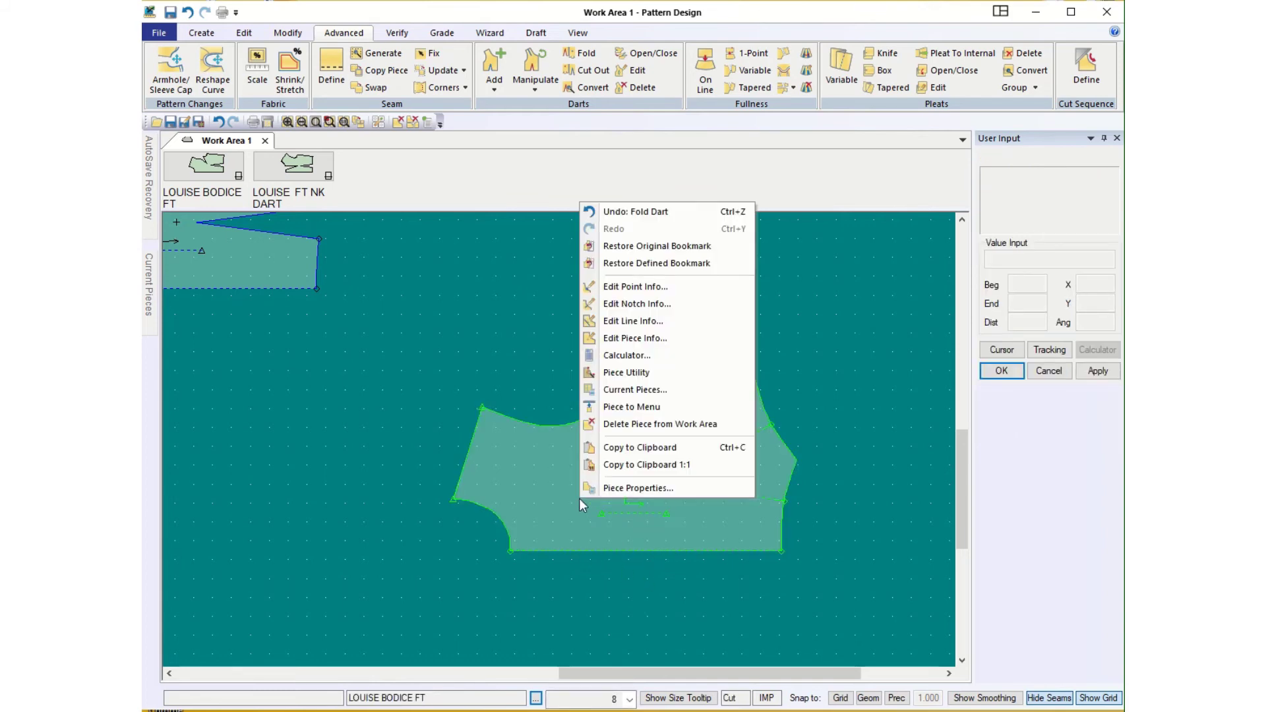
pyautogui.click(636, 407)
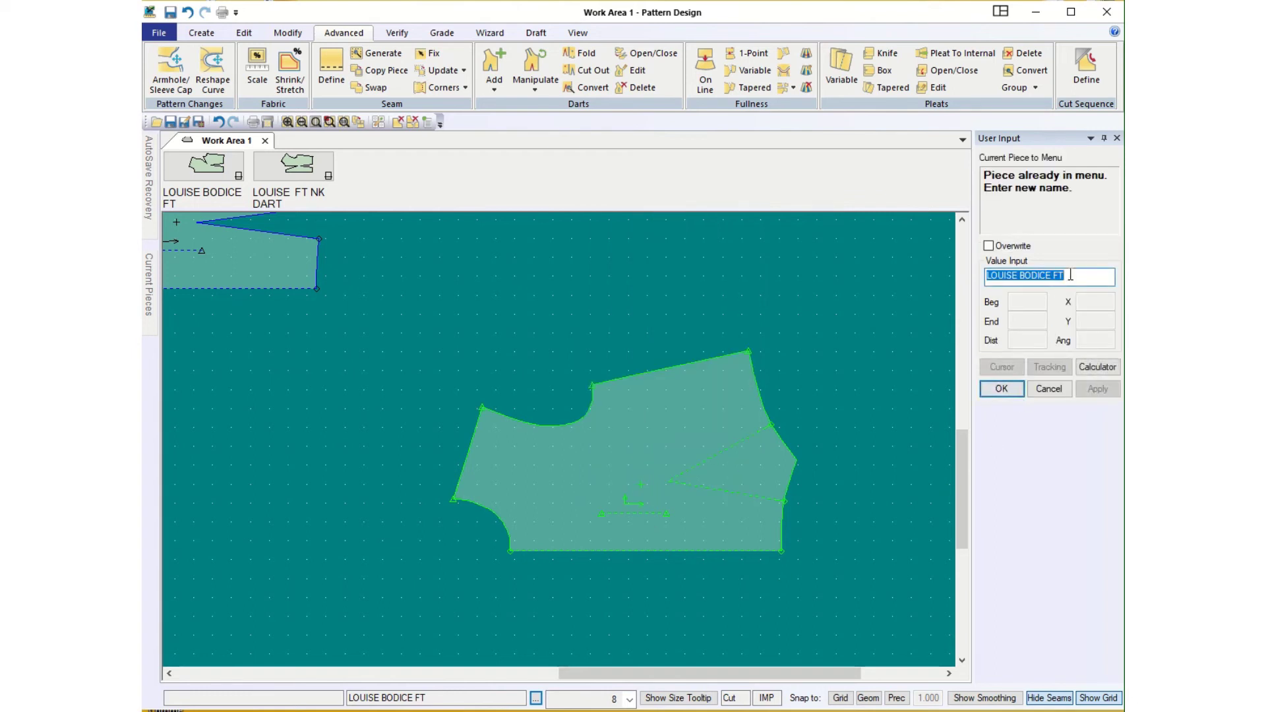
pyautogui.moveTo(1020, 275); pyautogui.dragTo(1072, 275)
pyautogui.write('combined waist')
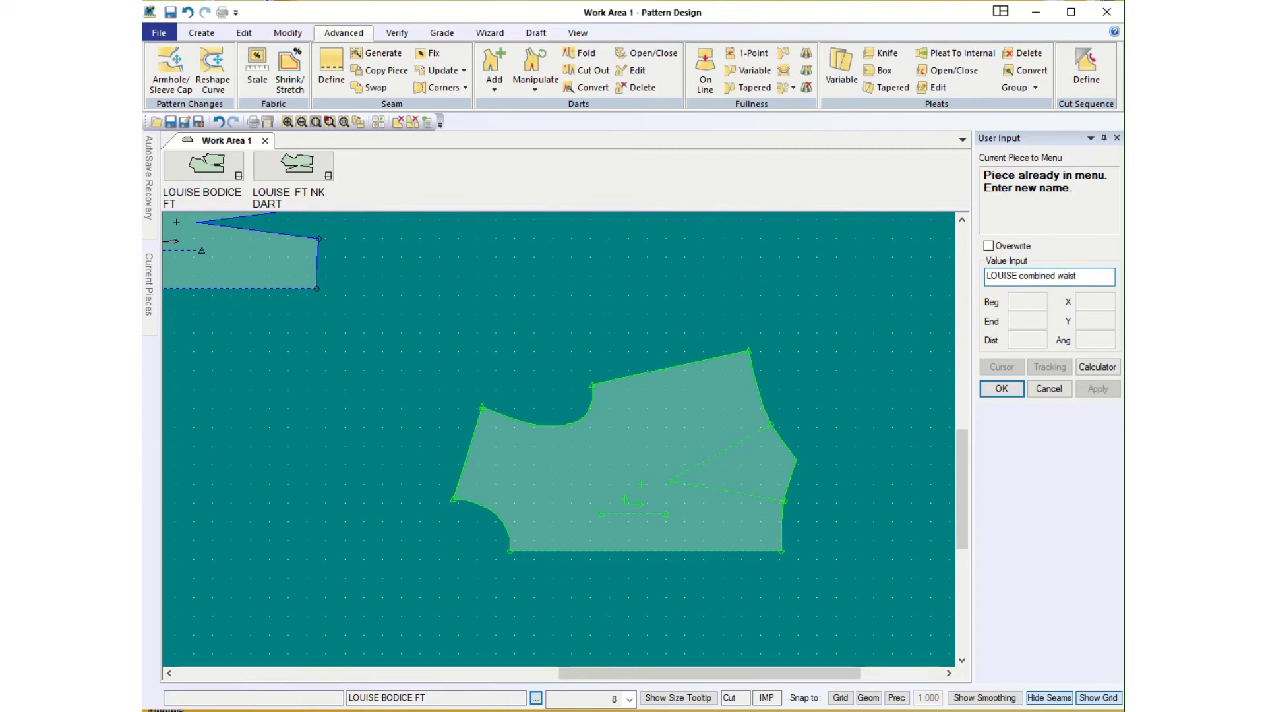
pyautogui.write(' dart')
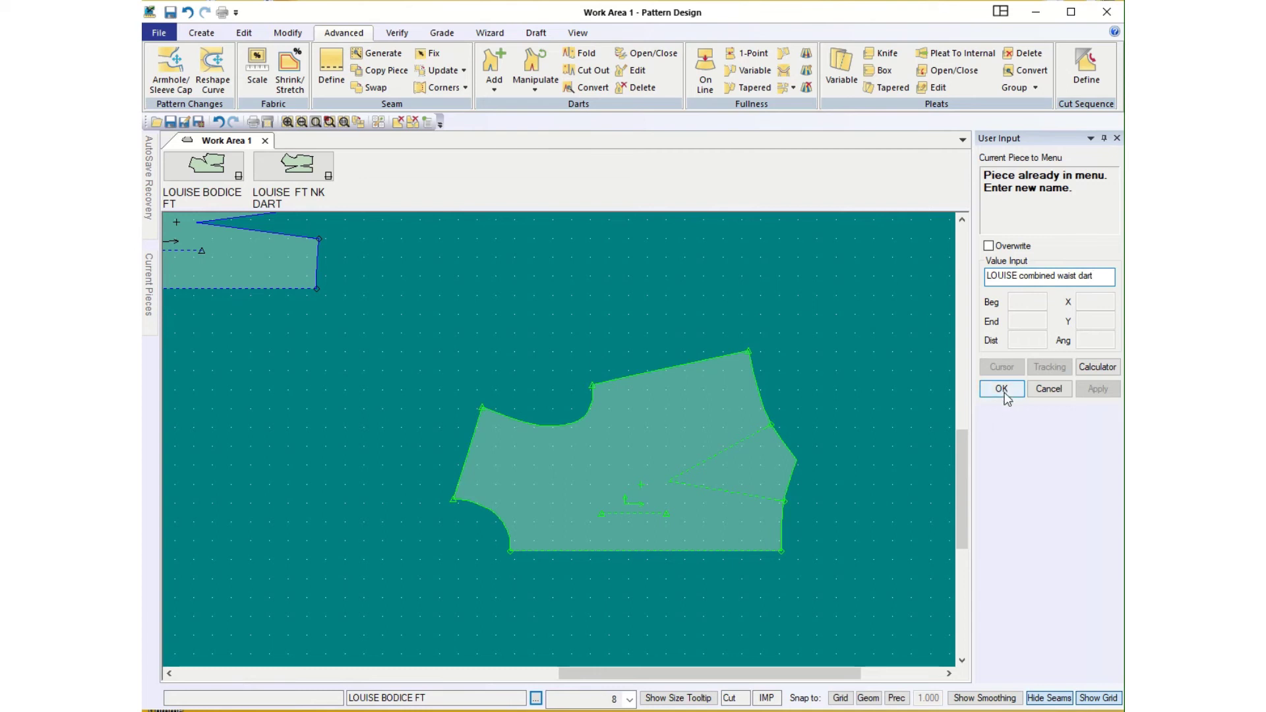
pyautogui.click(1001, 388)
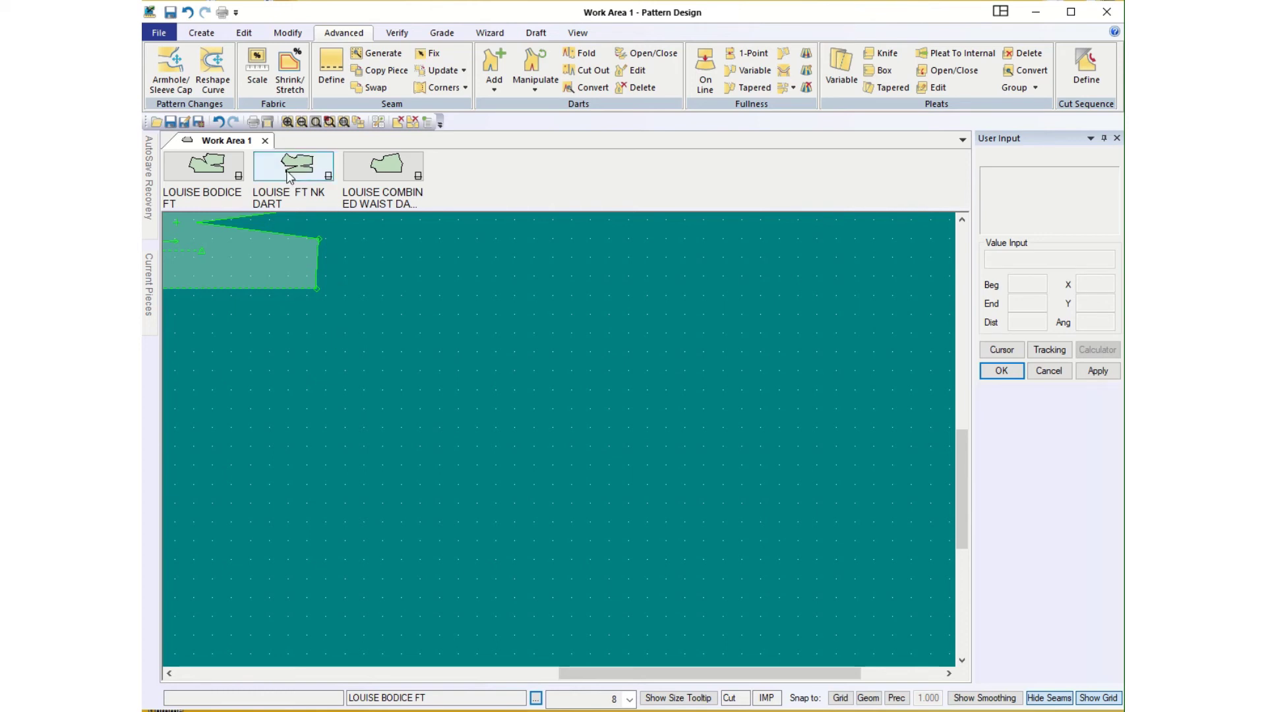
# Place the LOUISE FT NK DART piece in the work area, below and to the right of the original bodice
pyautogui.moveTo(289, 174); pyautogui.dragTo(414, 465)
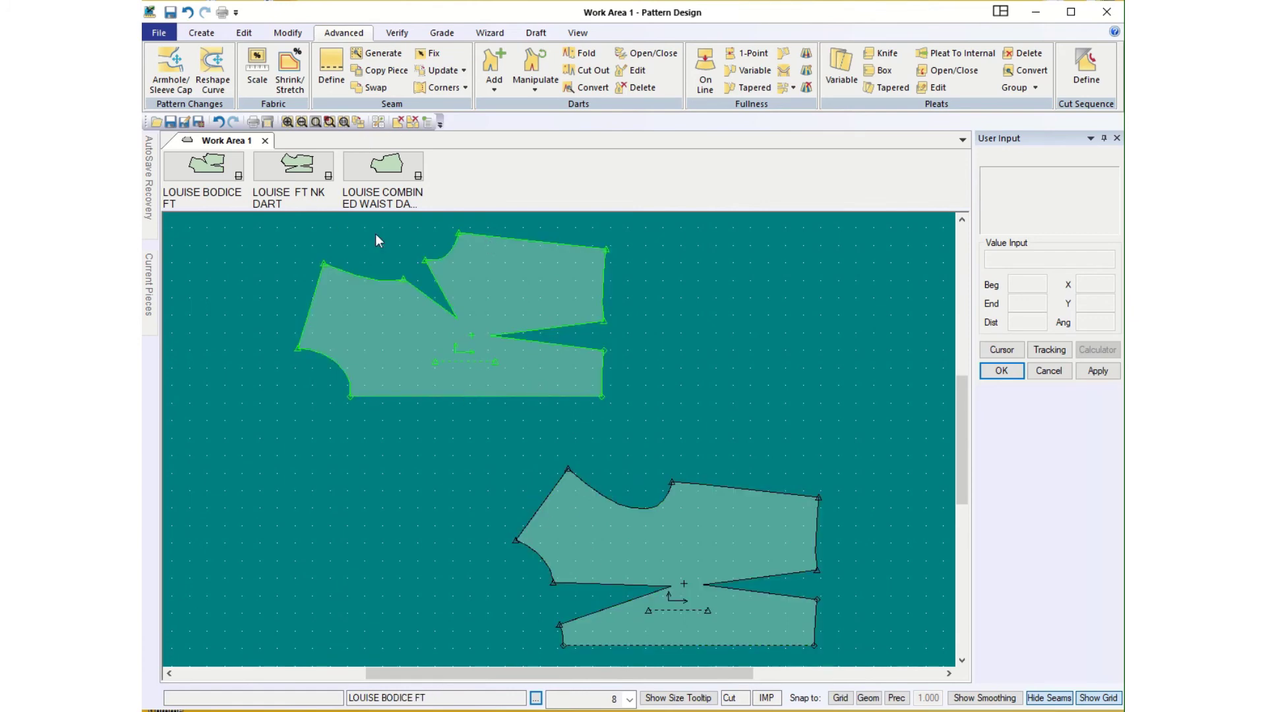
pyautogui.click(443, 388)
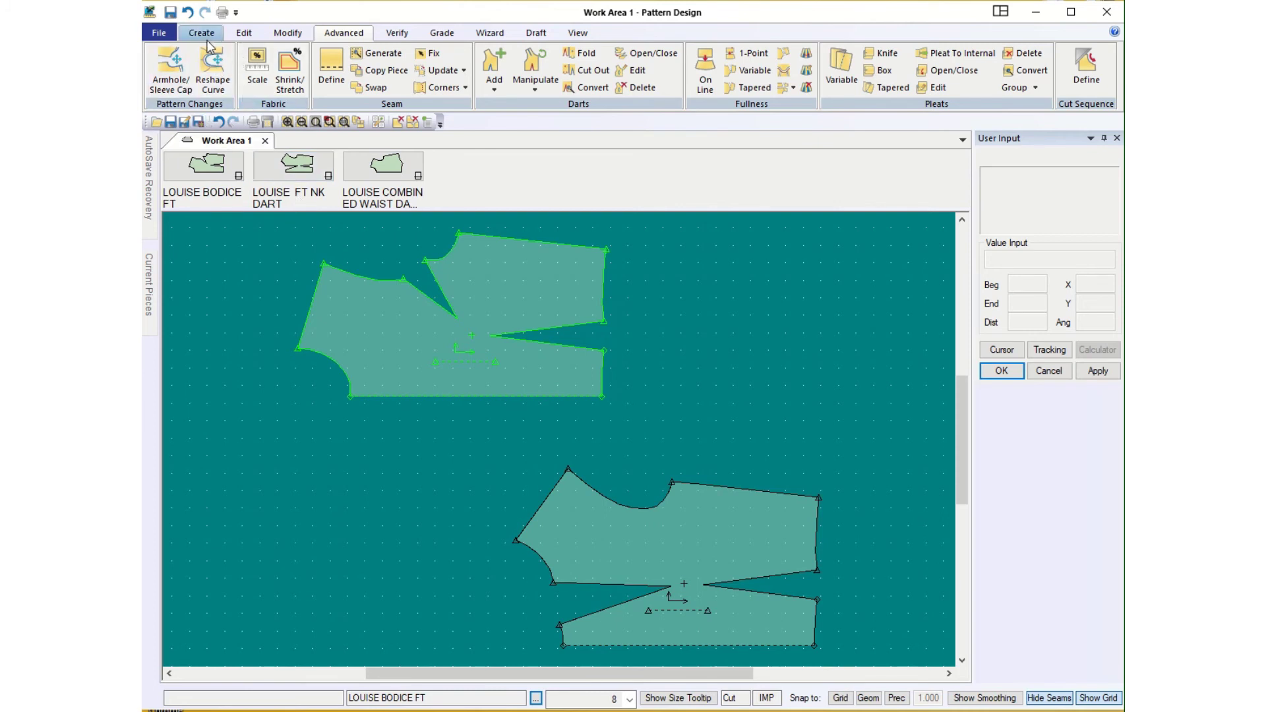
# Delete all pieces from the work area
pyautogui.click(245, 37)
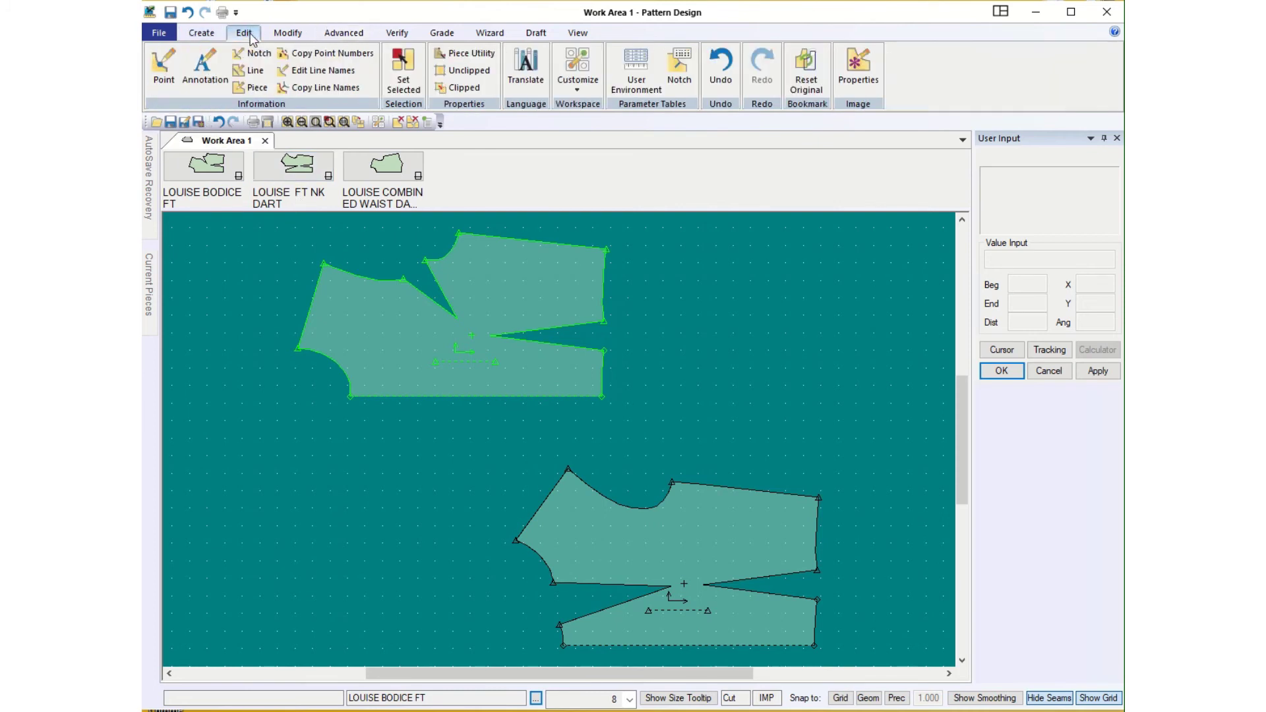
pyautogui.click(286, 36)
pyautogui.click(163, 83)
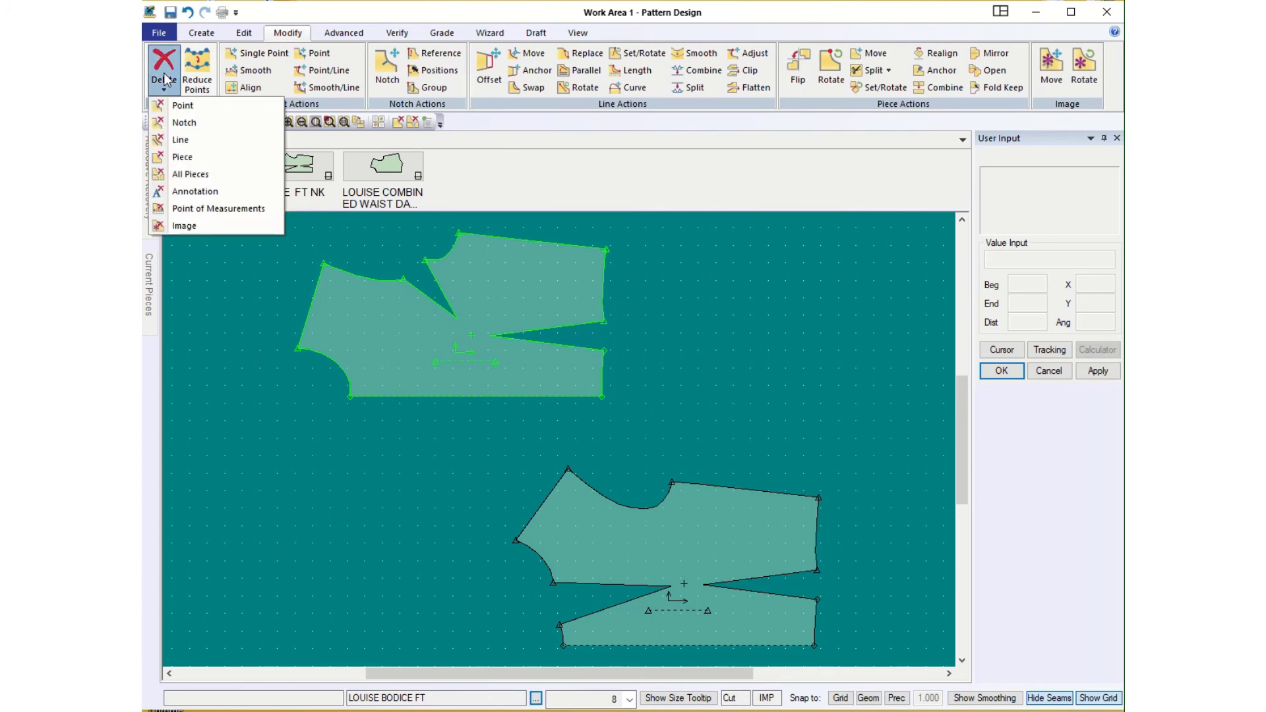
pyautogui.click(186, 175)
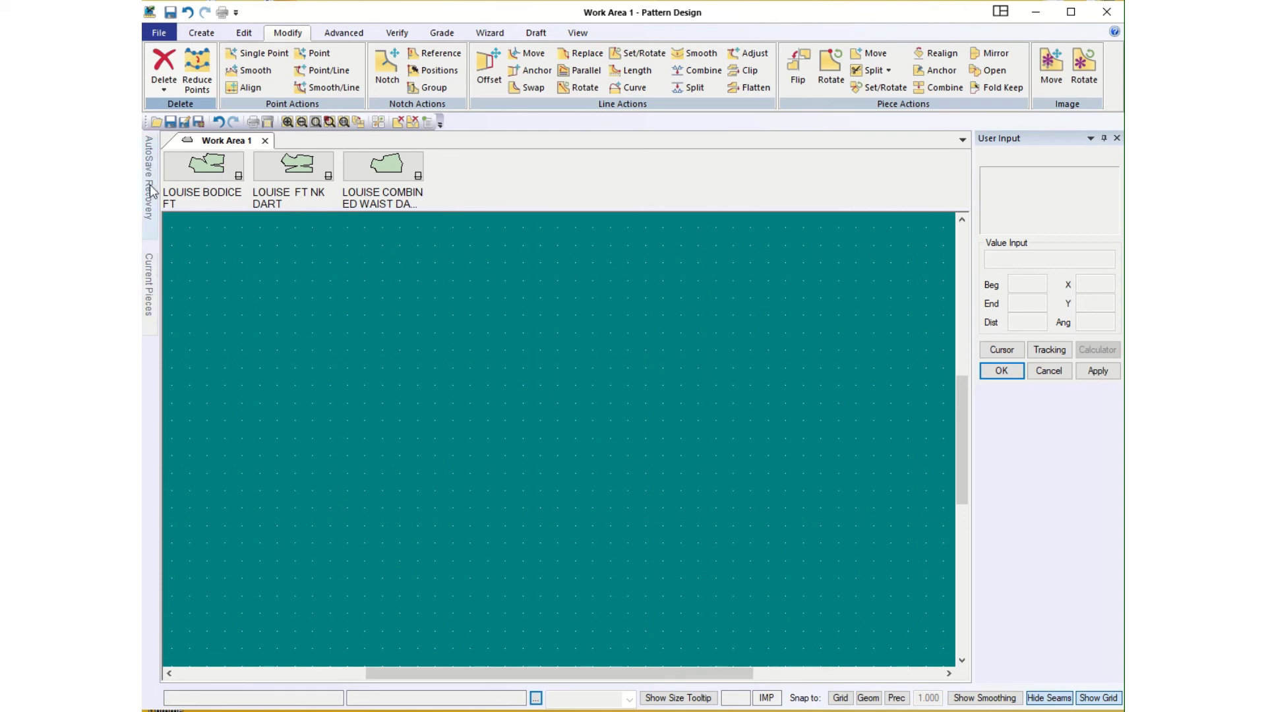
# Place the LOUISE COMBINED WAIST DART piece from the piece menu in the empty work area
pyautogui.moveTo(148, 201)
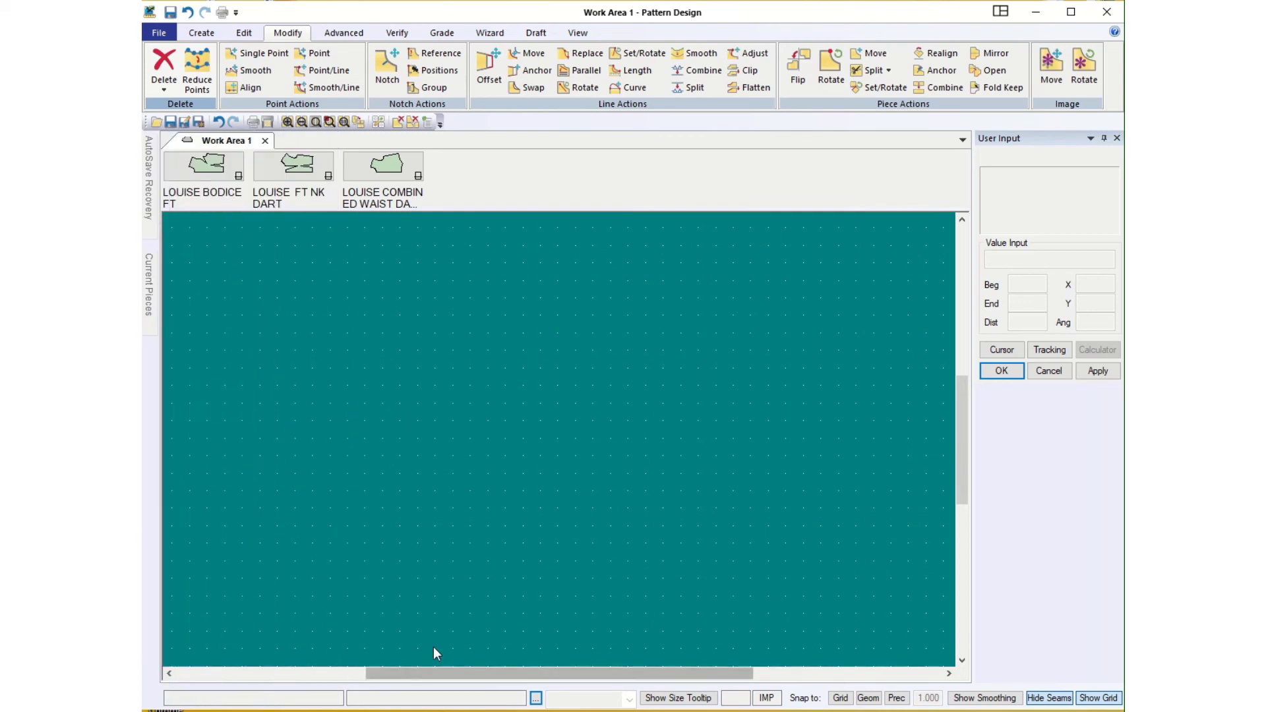
pyautogui.click(537, 700)
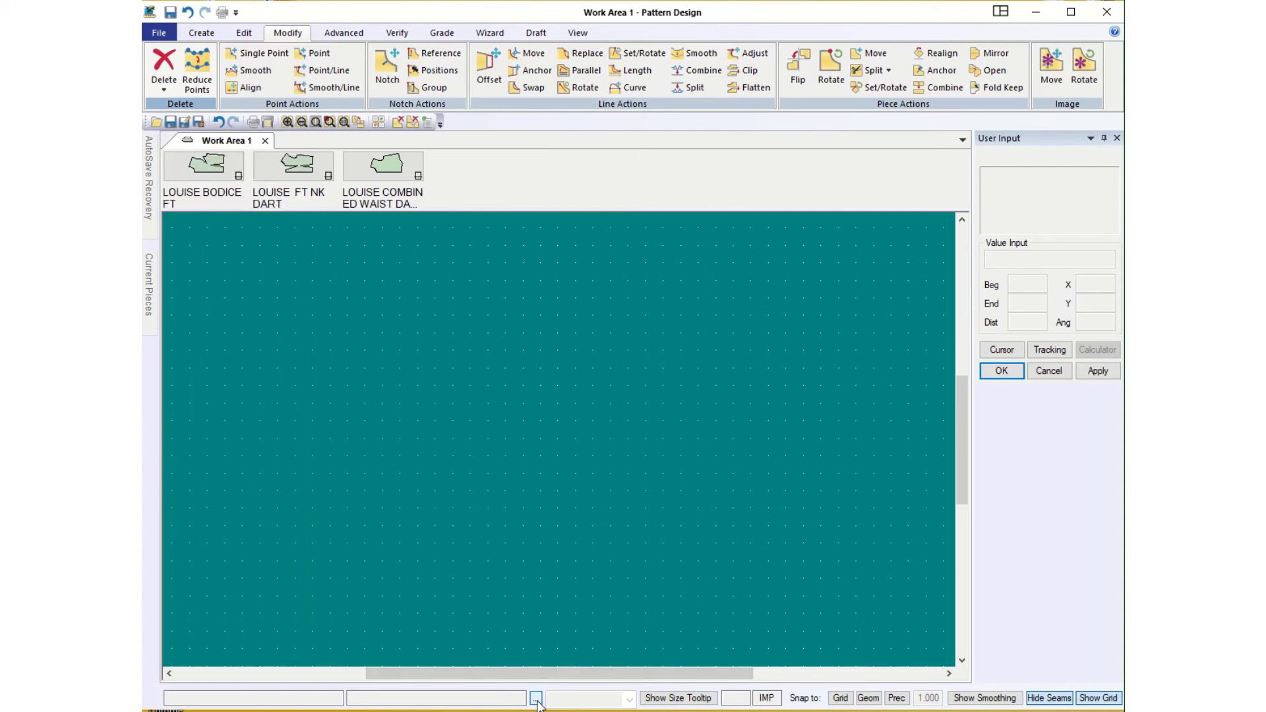
pyautogui.click(537, 701)
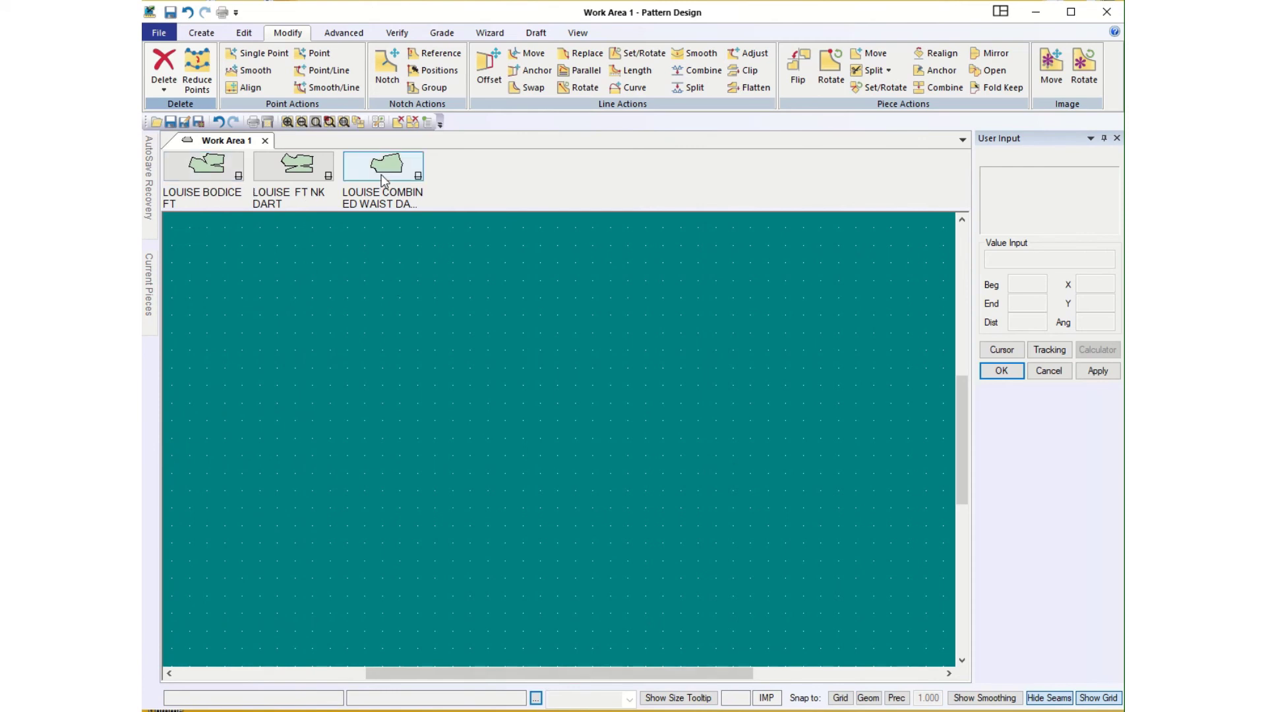
pyautogui.moveTo(381, 173); pyautogui.dragTo(486, 418)
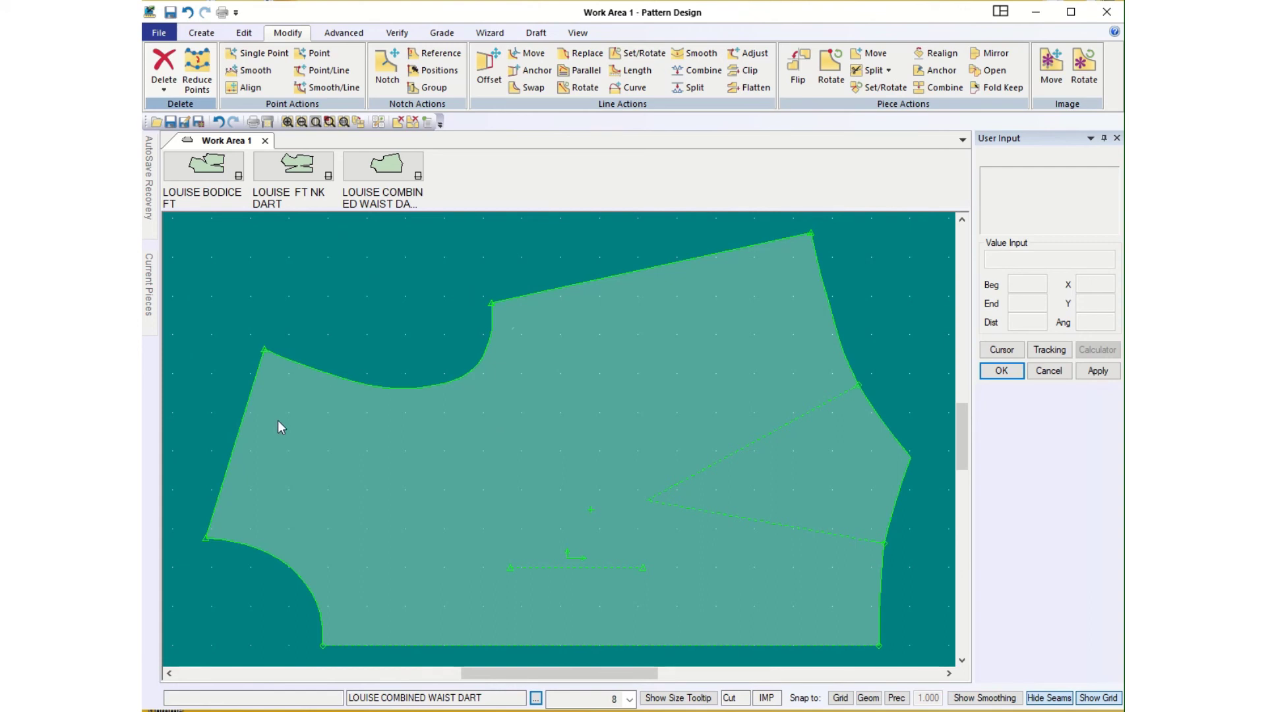
# Select LOUISE COMBINED WAIST DART in the list of current pieces and clear the selection again
pyautogui.moveTo(157, 306)
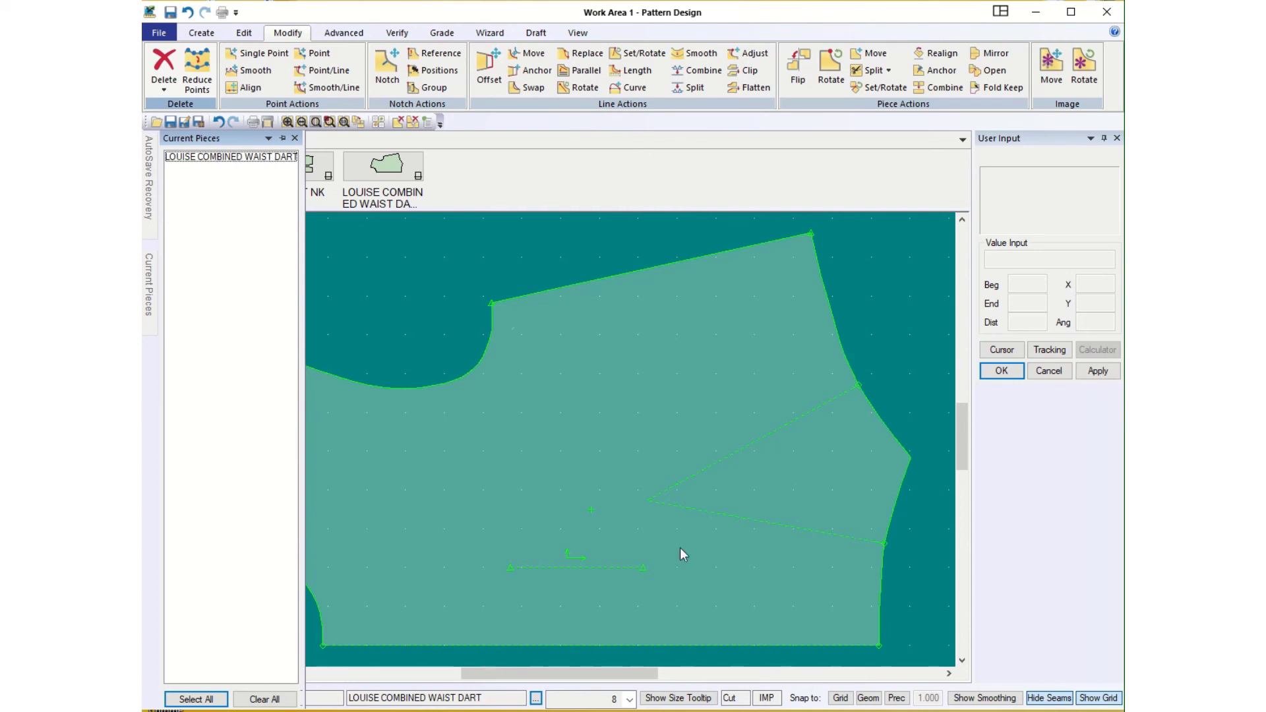
pyautogui.click(537, 701)
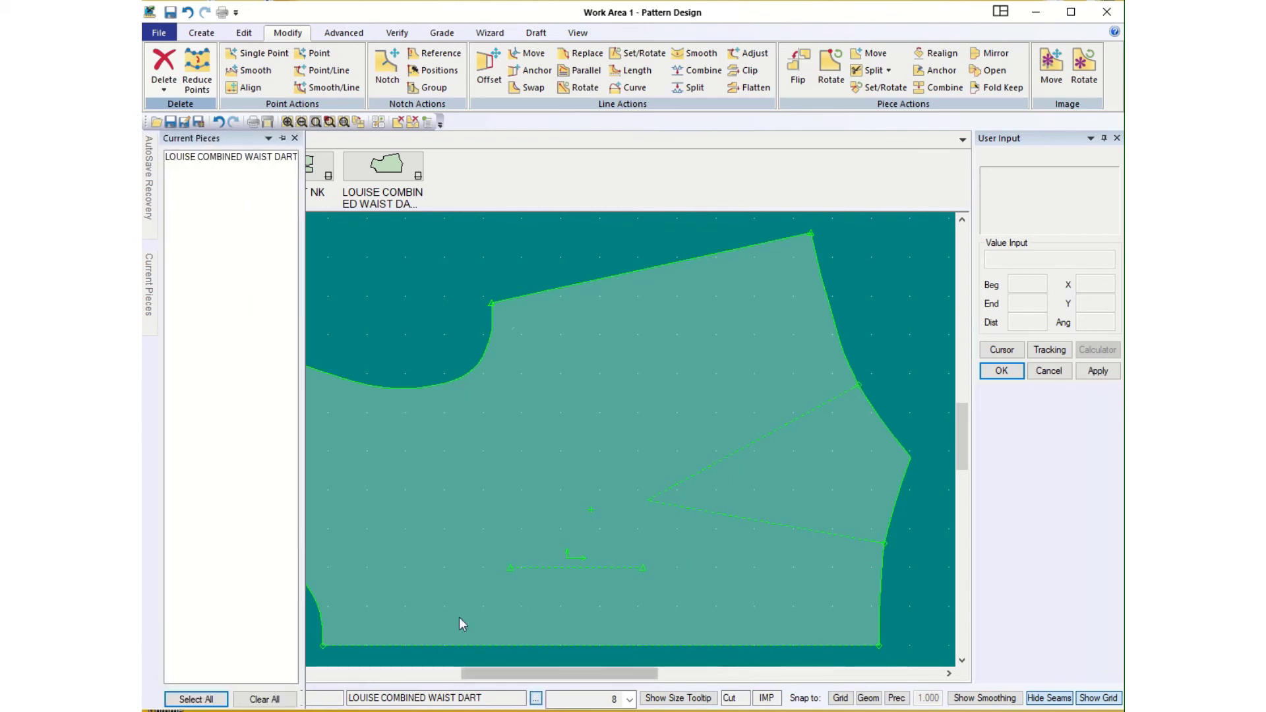
pyautogui.click(231, 161)
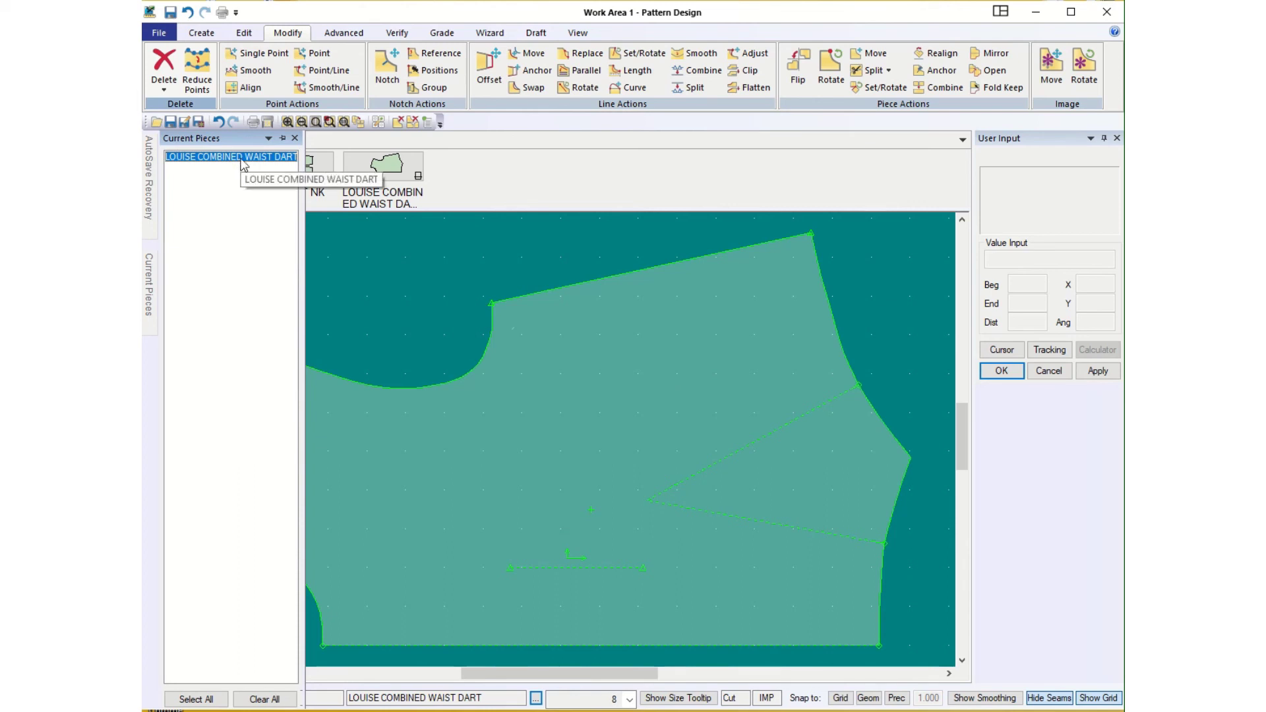
pyautogui.click(272, 701)
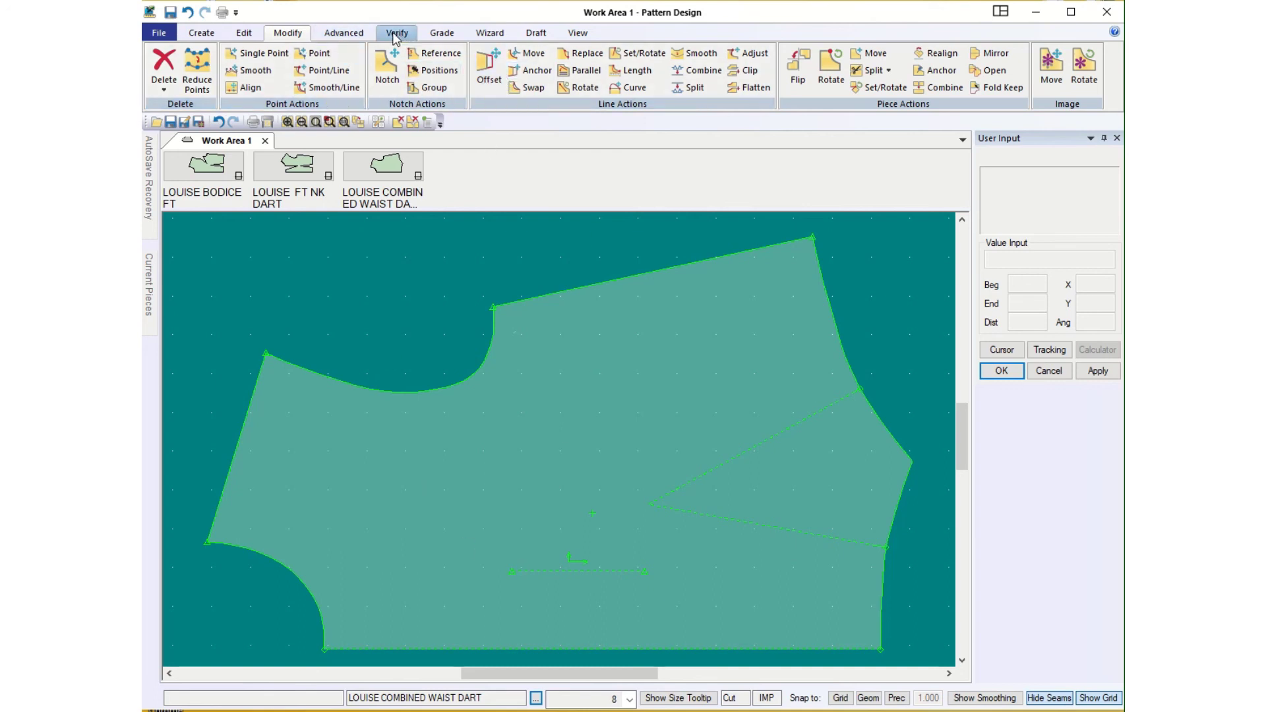
# Set the rule table to T NO GRADE in the path preferences, apply it and close the preferences
pyautogui.click(244, 32)
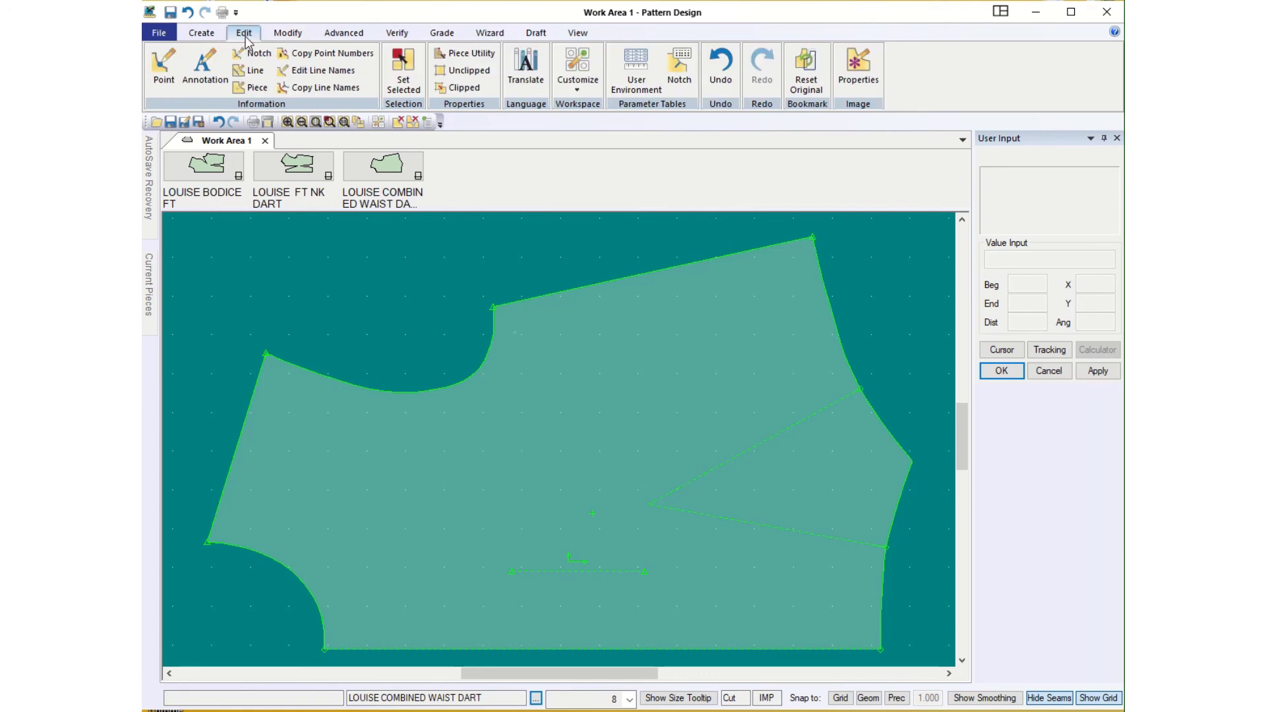
pyautogui.click(577, 72)
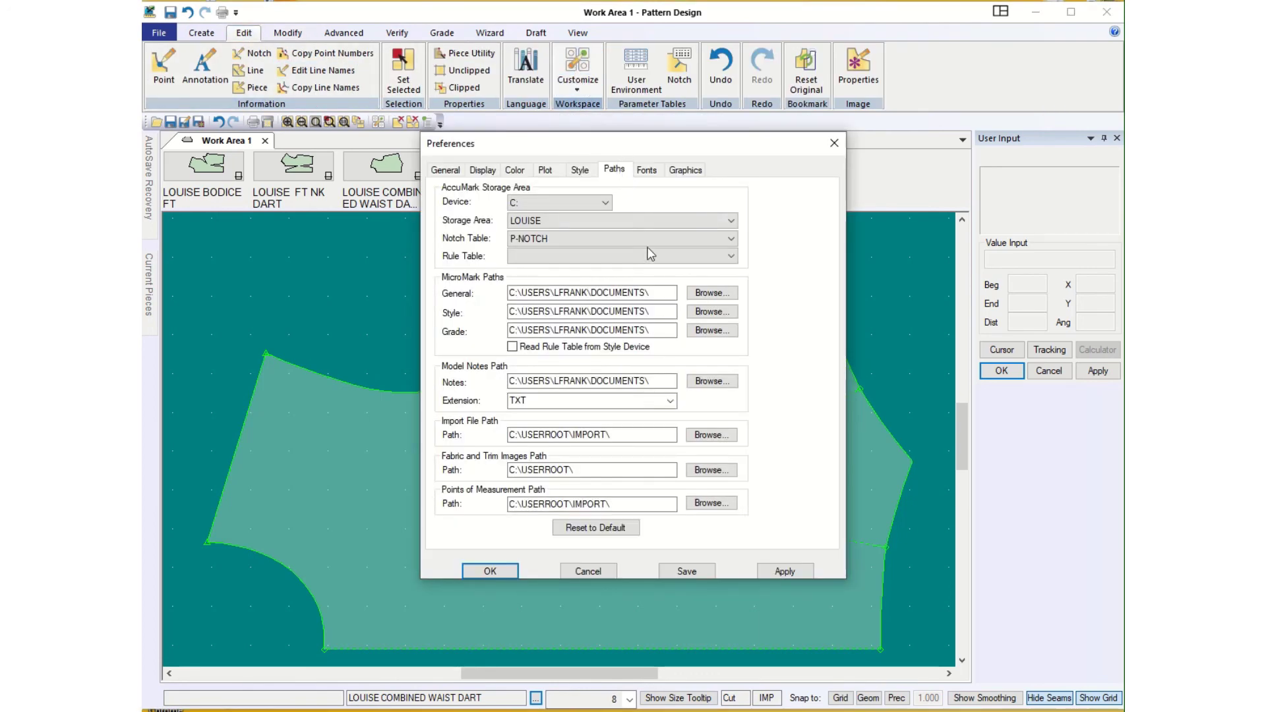
pyautogui.click(732, 258)
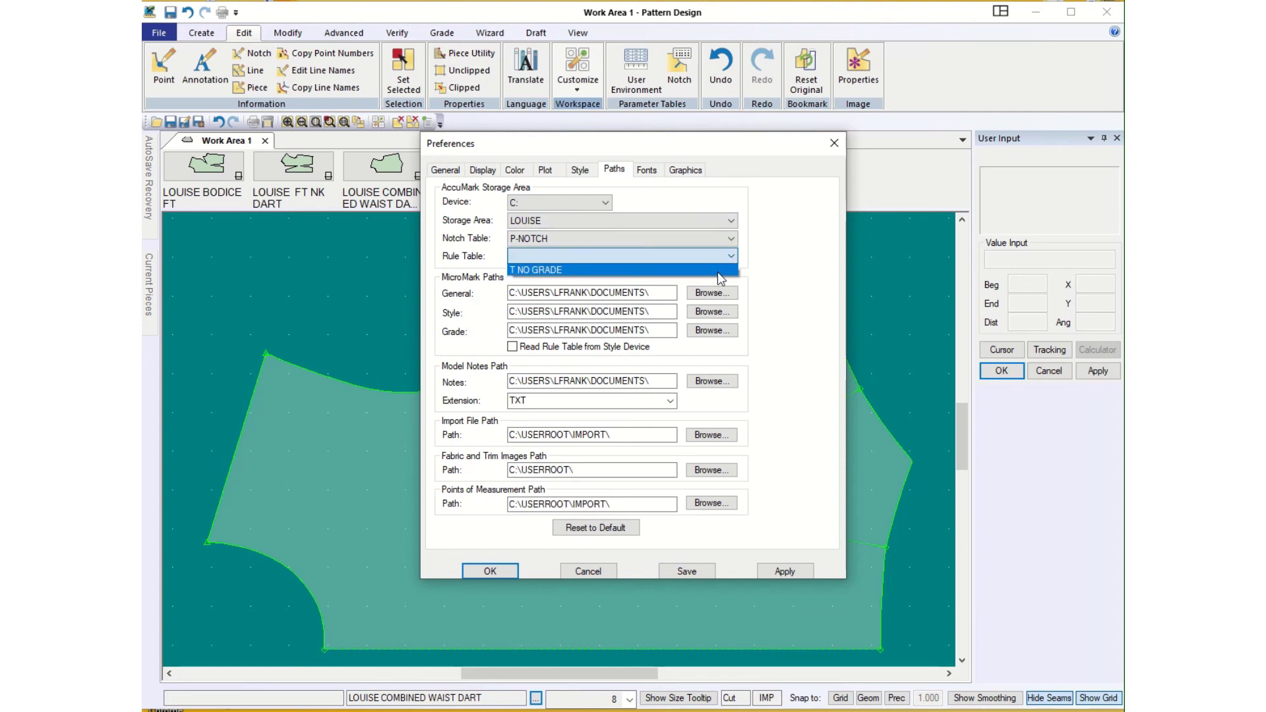
pyautogui.click(719, 271)
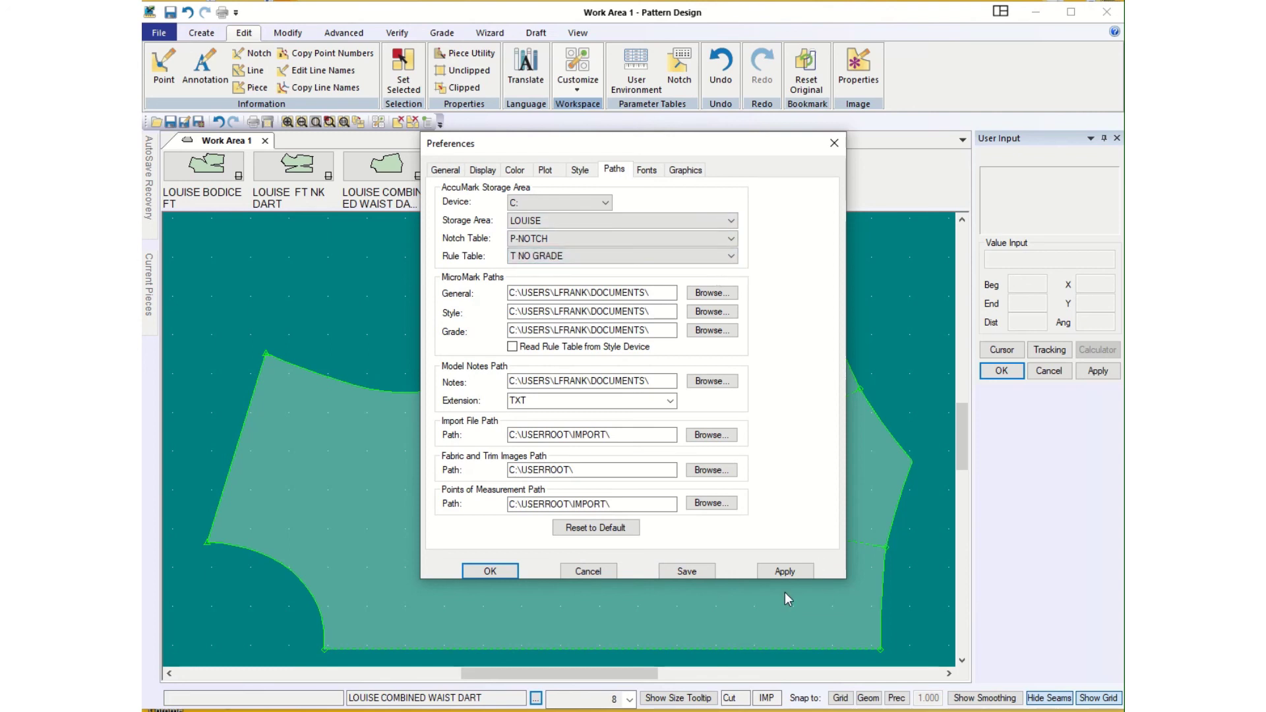
pyautogui.click(782, 572)
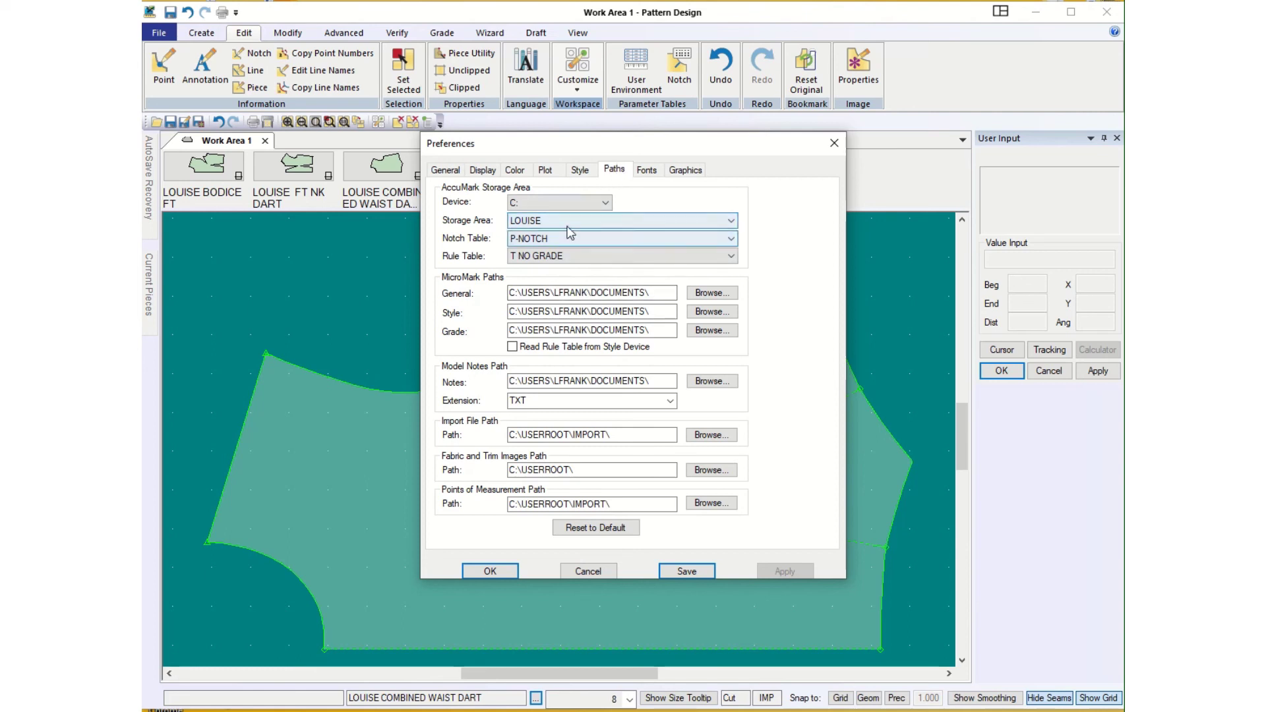
pyautogui.click(566, 572)
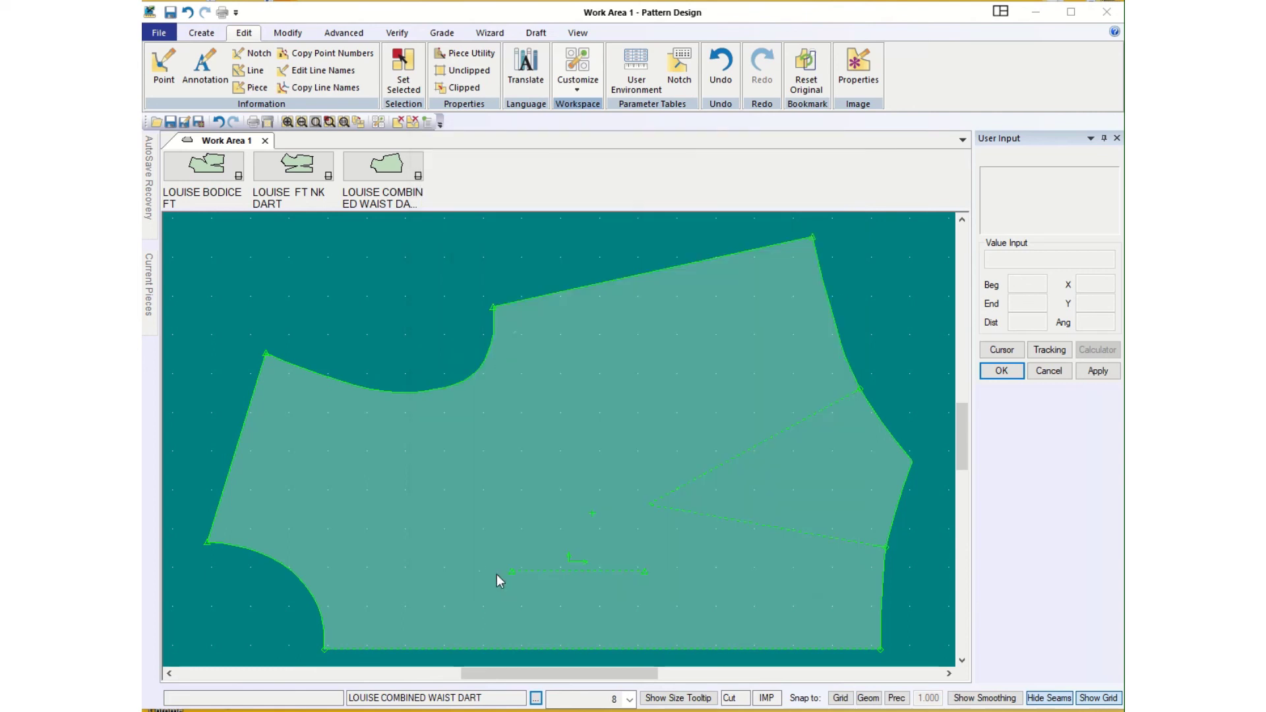
# Place the LOUISE FT NK DART piece in the work area and shift it and the combined-dart piece apart
pyautogui.click(311, 176)
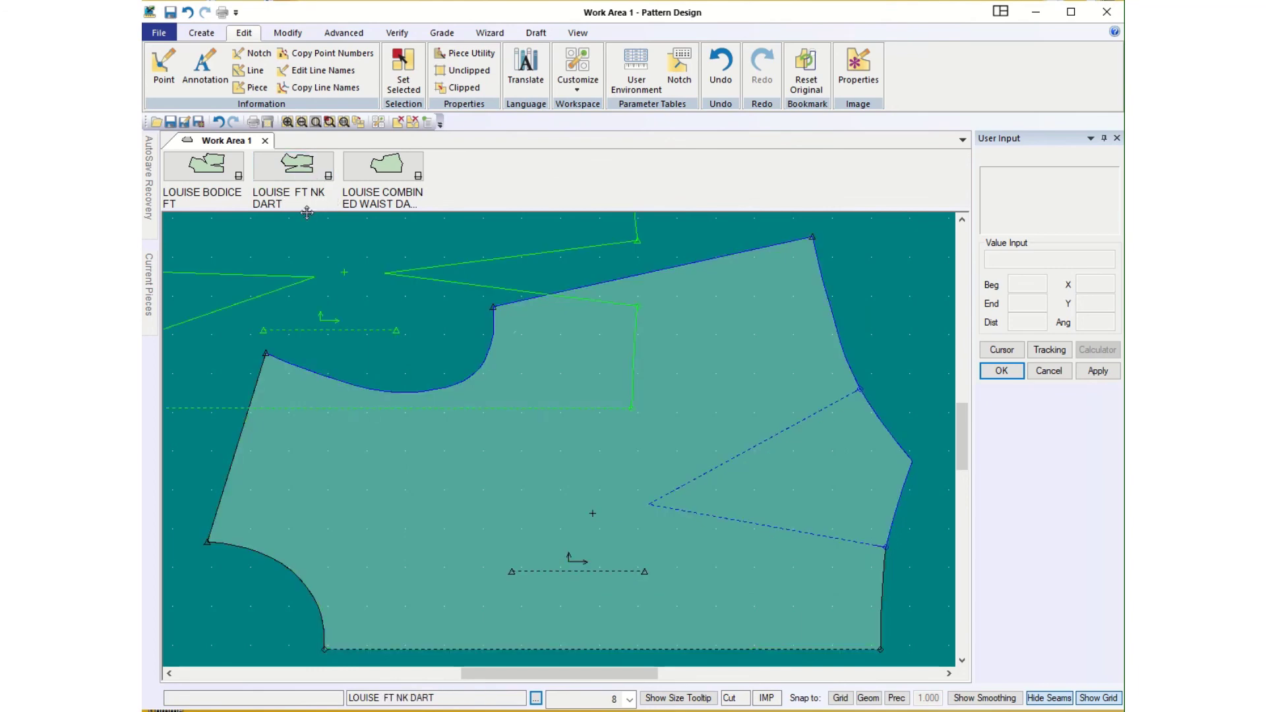
pyautogui.click(470, 422)
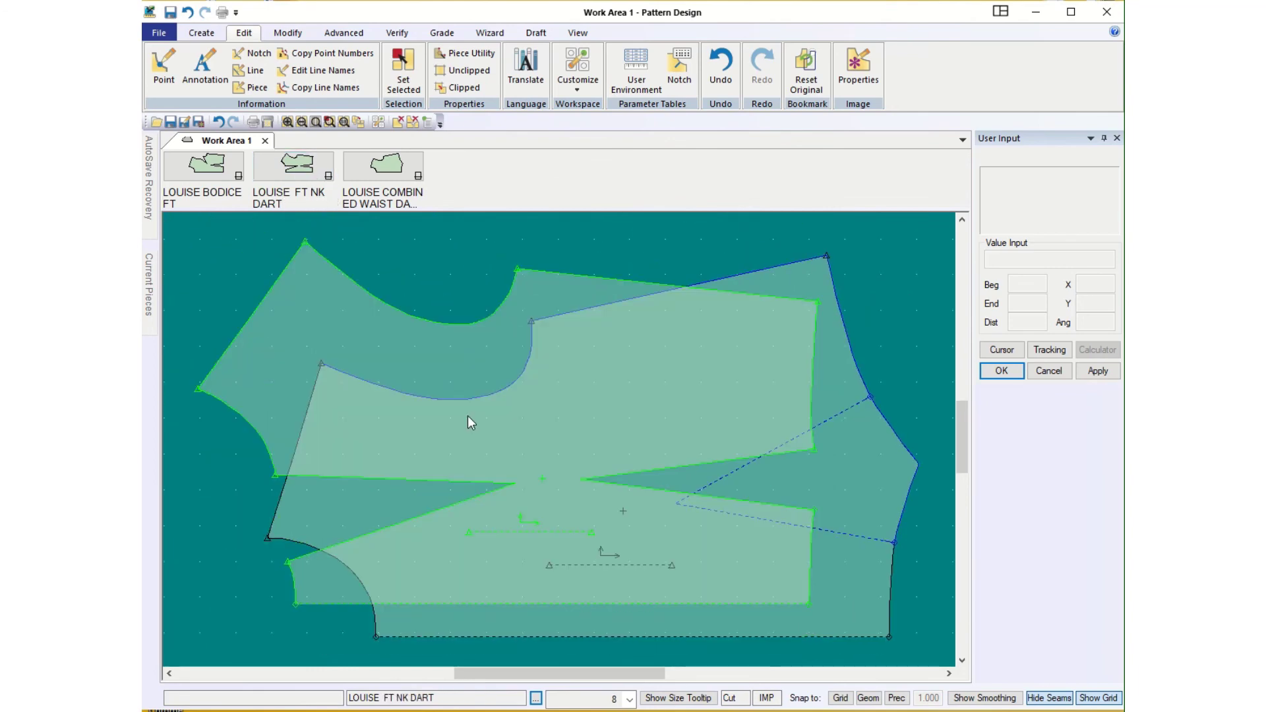
pyautogui.click(836, 479)
pyautogui.click(896, 375)
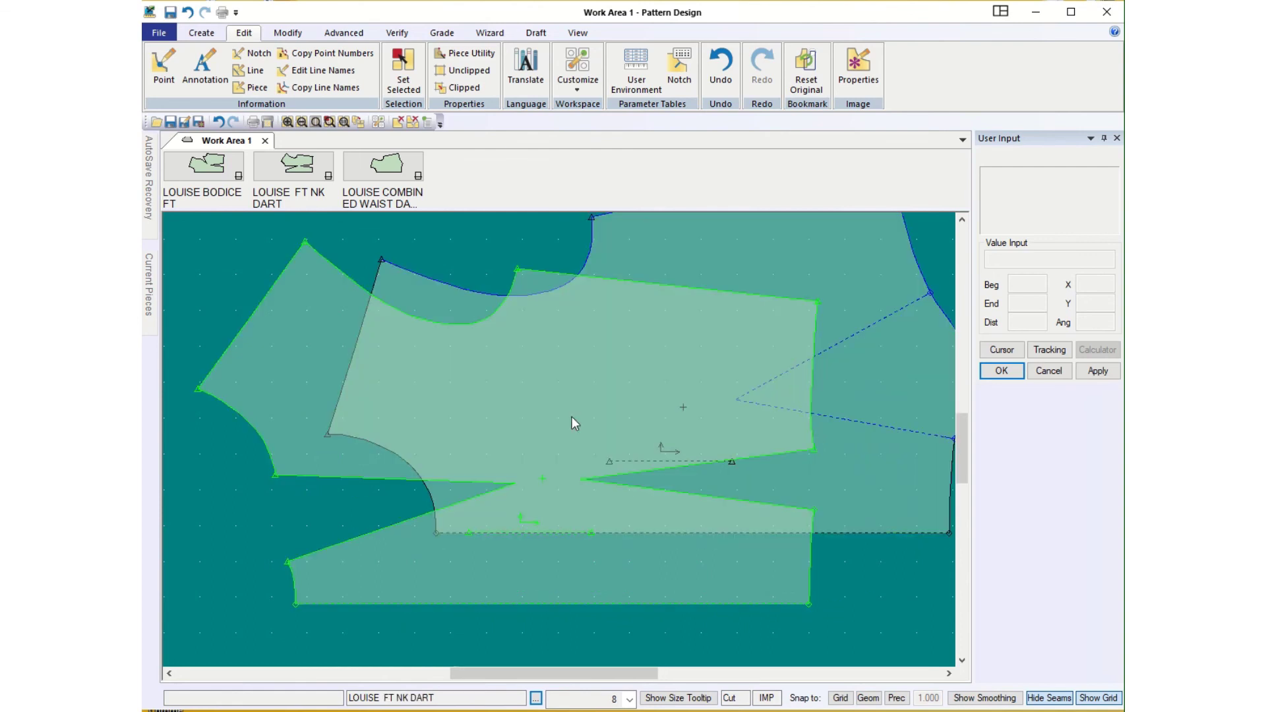
pyautogui.click(269, 405)
pyautogui.click(198, 462)
# Place the LOUISE BODICE FT piece in the work area above the neck-dart piece
pyautogui.click(213, 172)
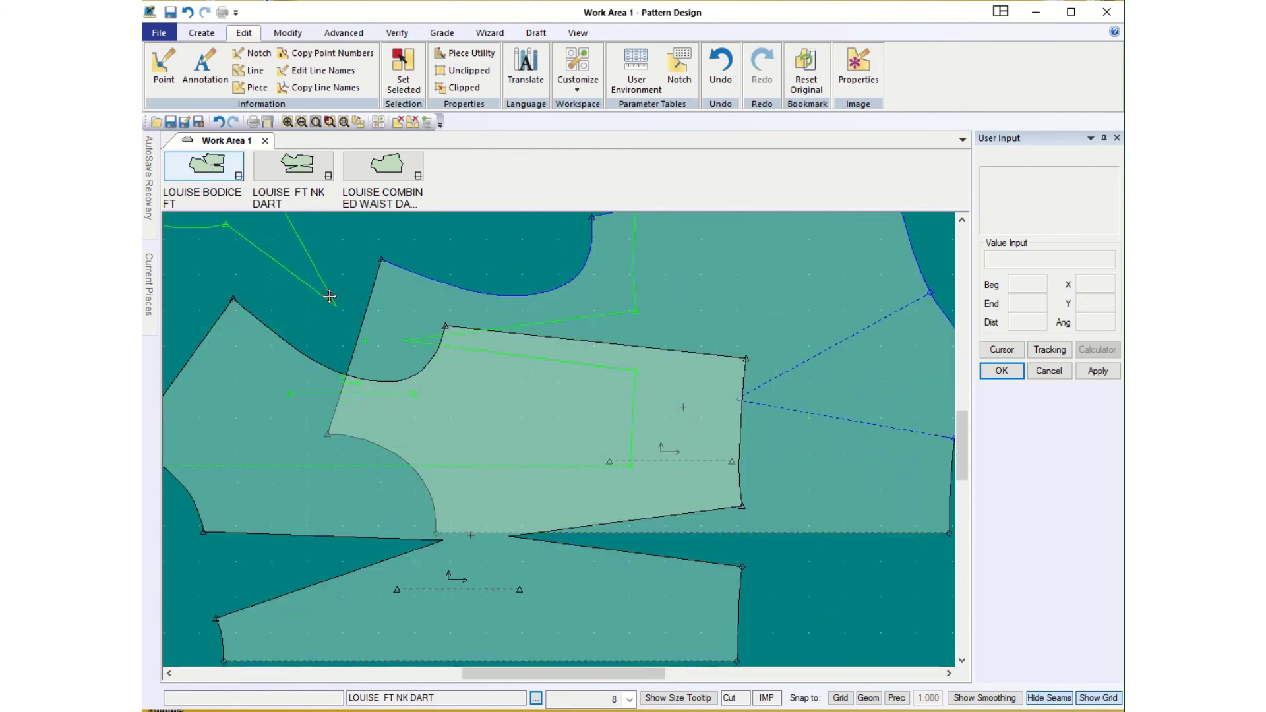
pyautogui.click(466, 310)
pyautogui.click(516, 302)
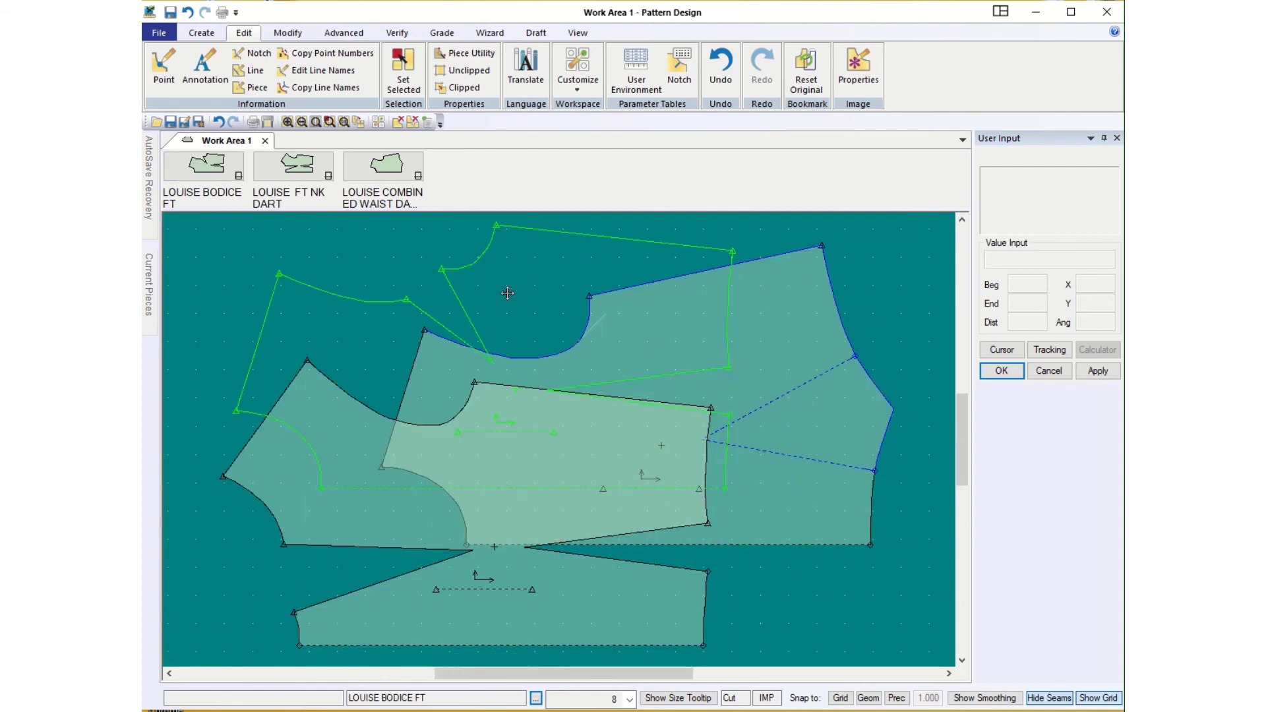
pyautogui.click(486, 233)
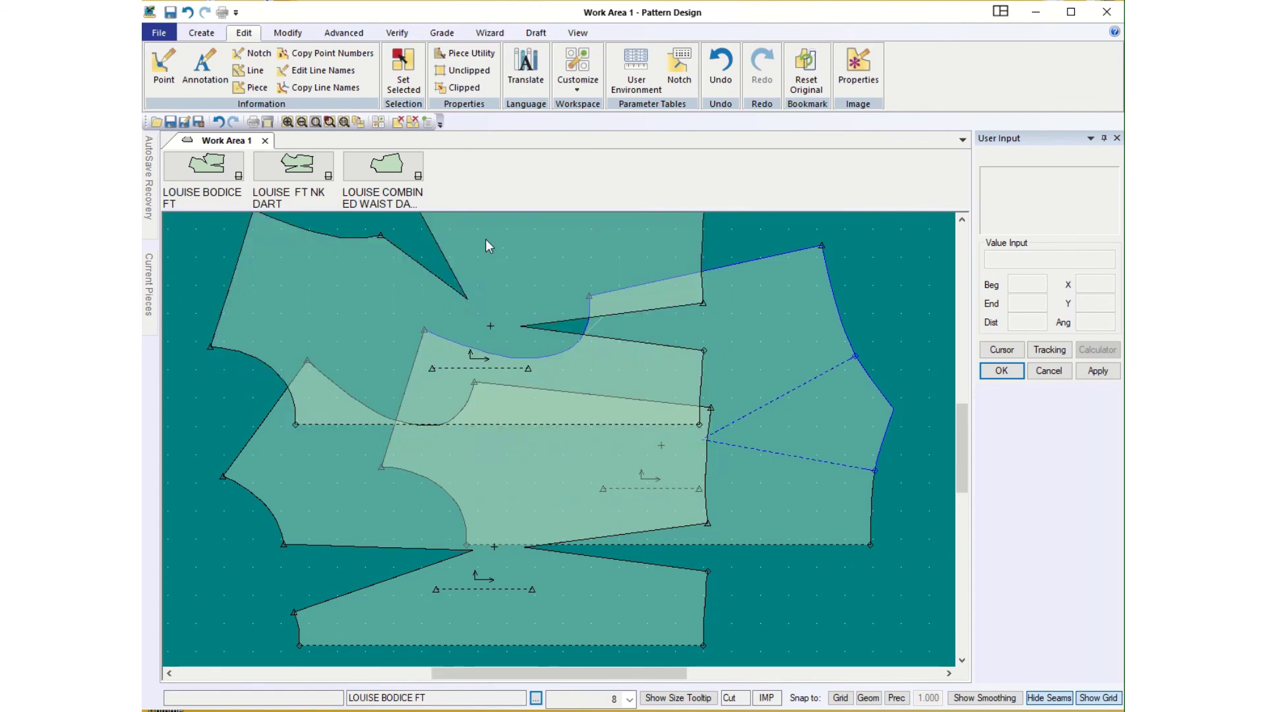
# Save the original bodice, combined waist dart and neck-dart pieces together in one save operation
pyautogui.click(169, 13)
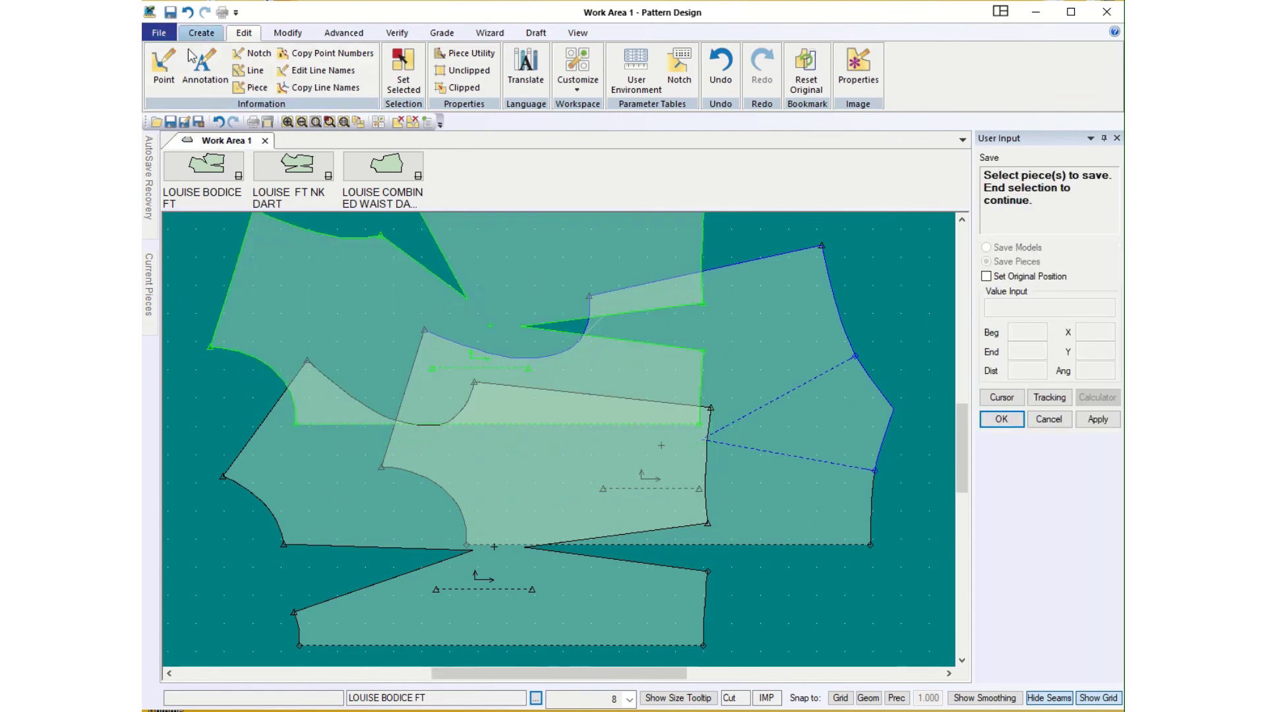
pyautogui.click(486, 272)
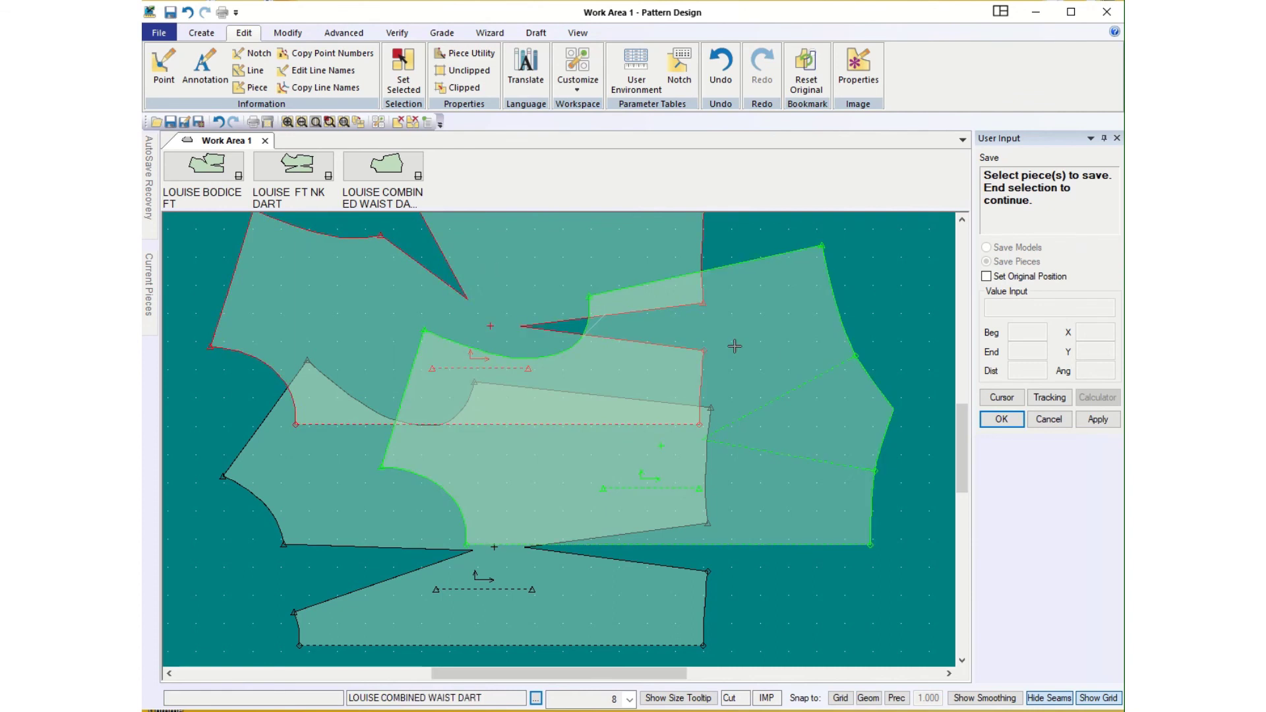
pyautogui.click(772, 347)
pyautogui.click(402, 455)
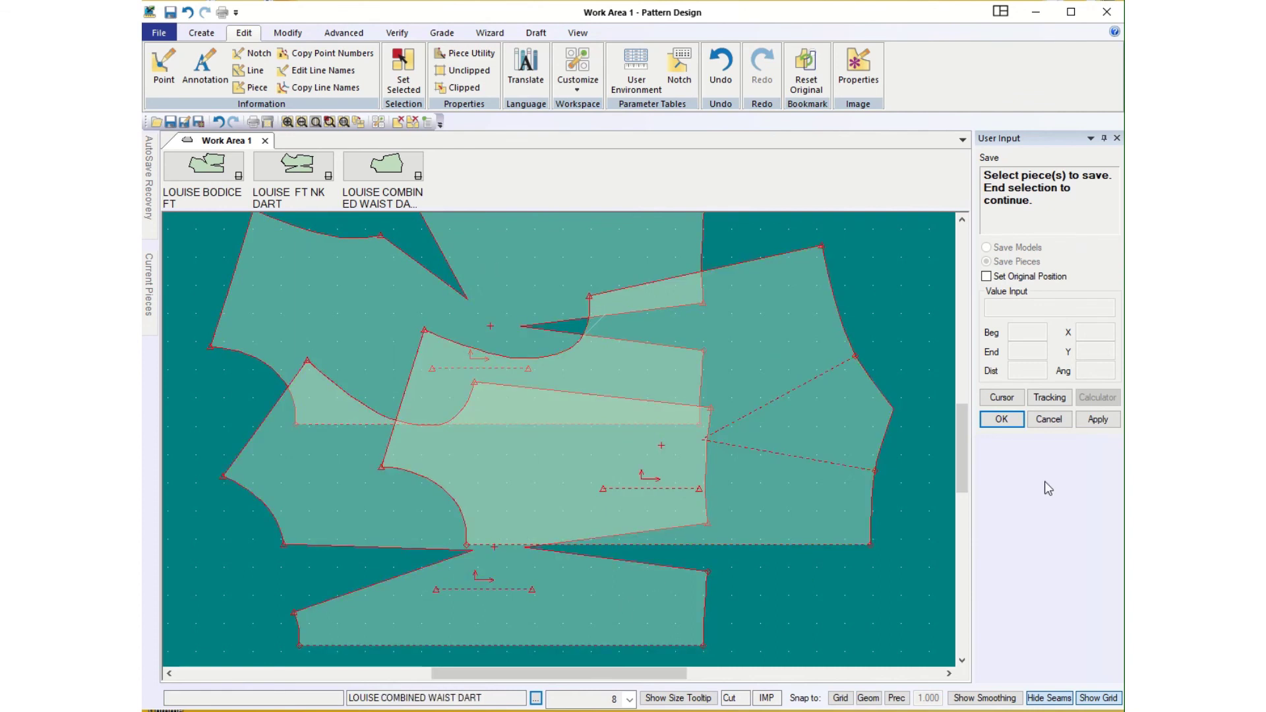
pyautogui.click(1004, 421)
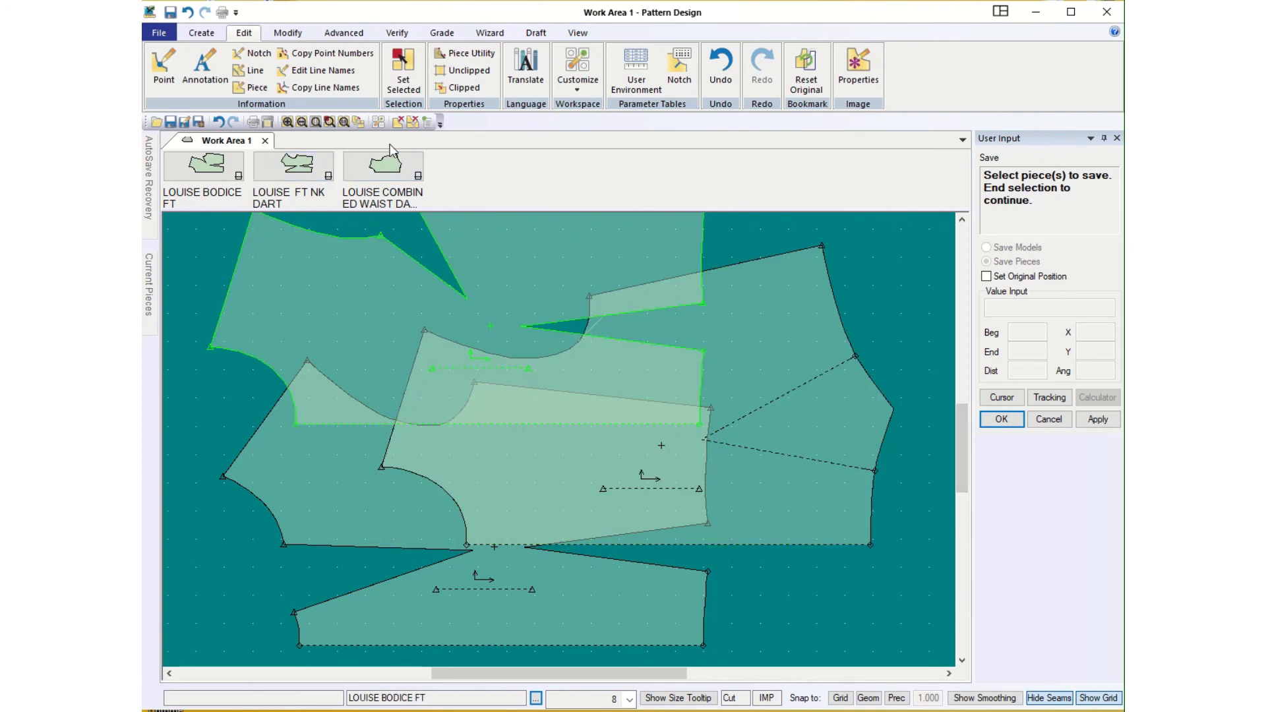
# Clear all pieces from the work area and place the LOUISE COMBINED WAIST DART piece there again
pyautogui.click(413, 121)
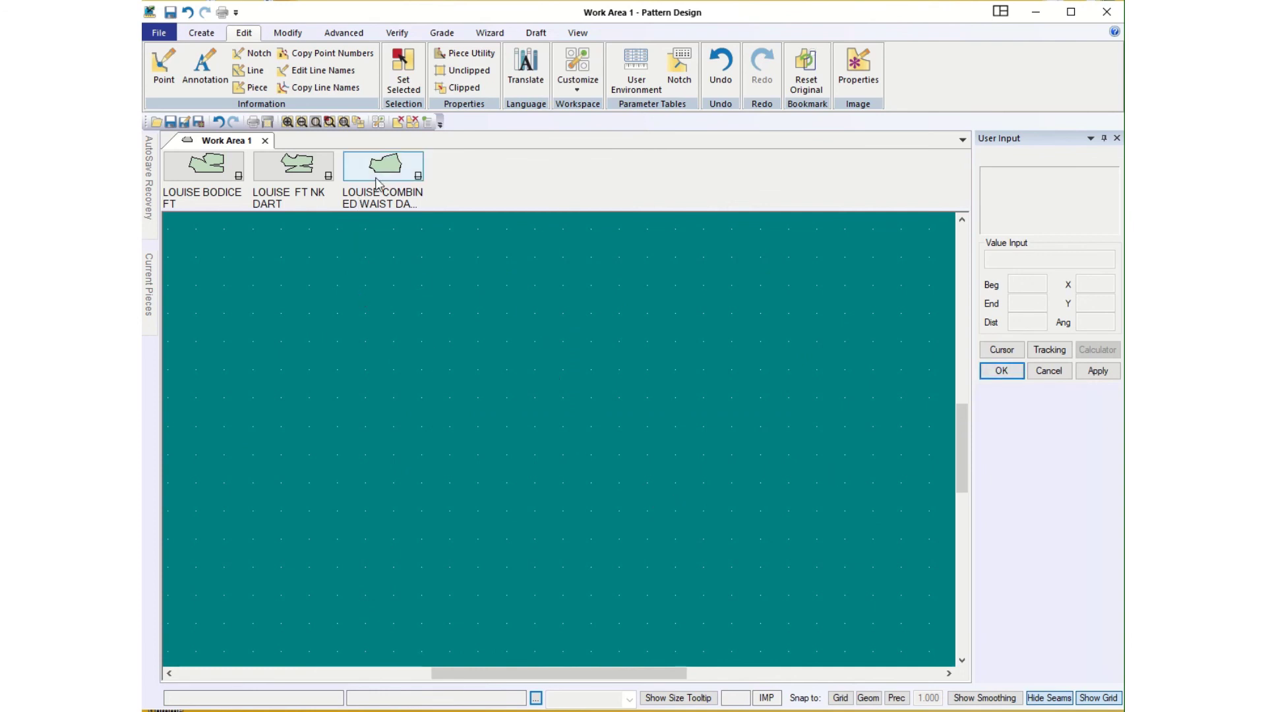
pyautogui.moveTo(385, 169); pyautogui.dragTo(520, 417)
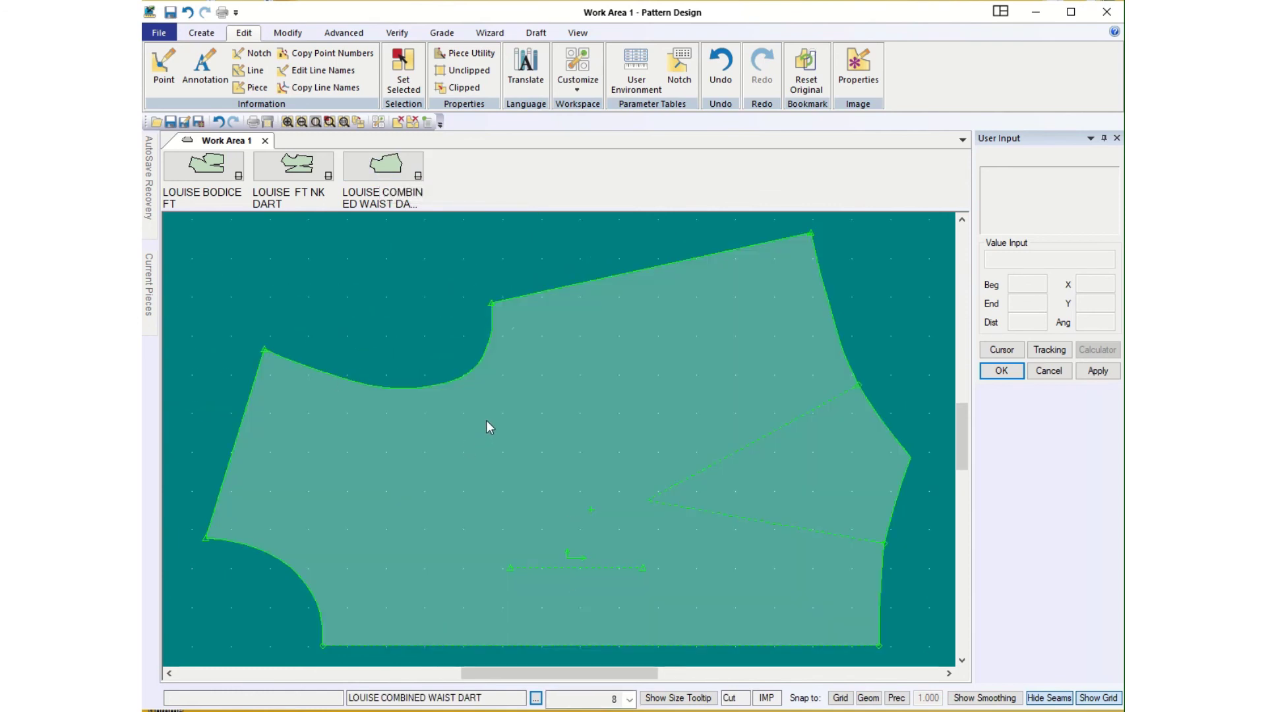
pyautogui.moveTo(532, 3)
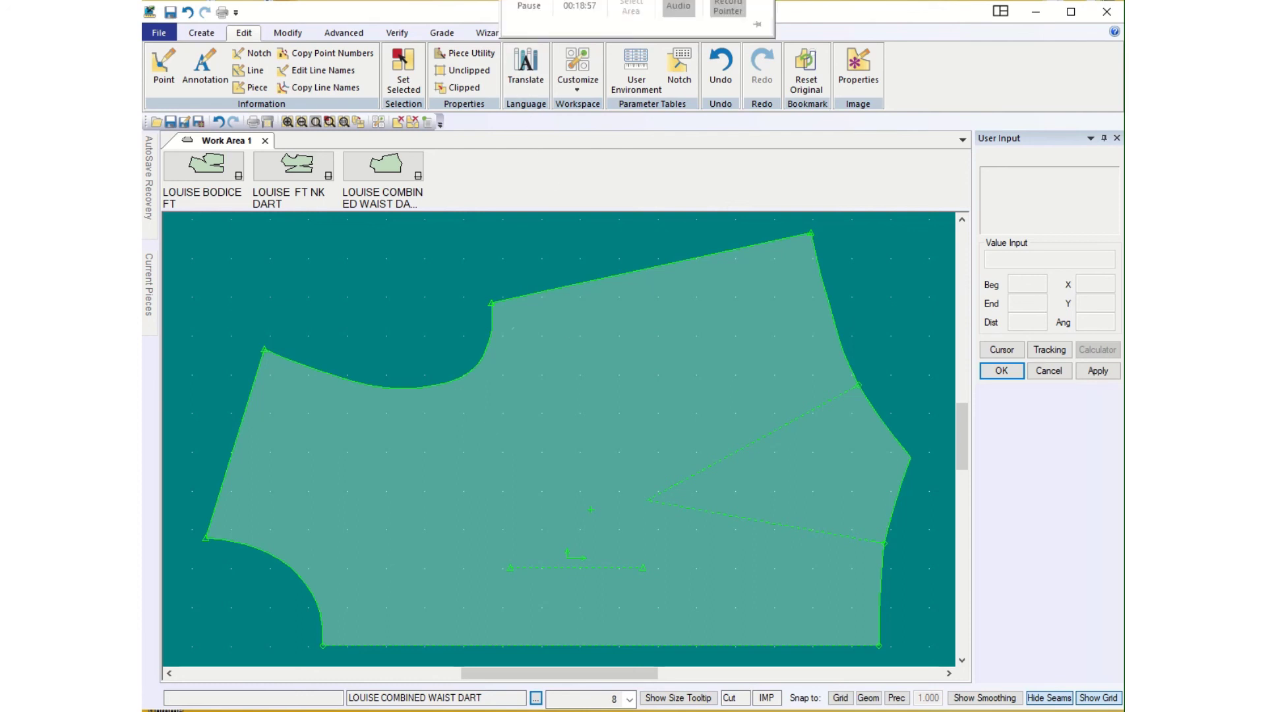